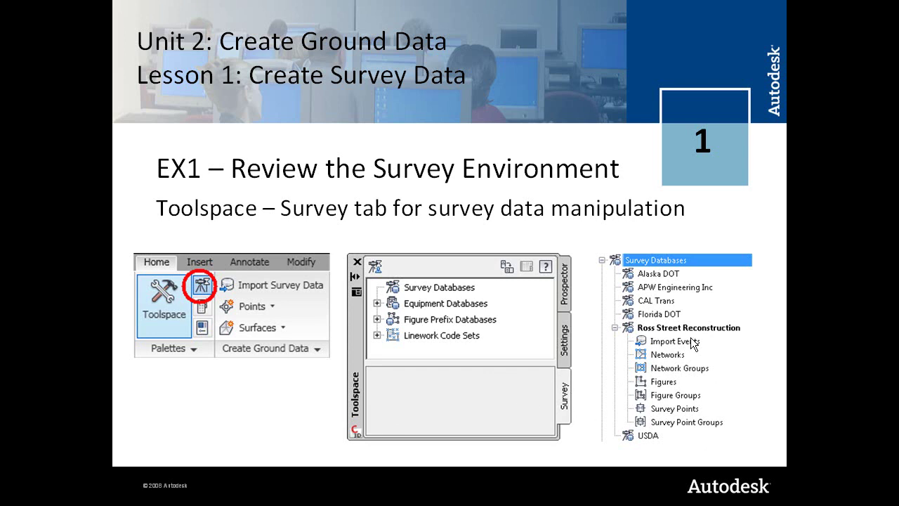
{"action": "key", "text": "Right"}
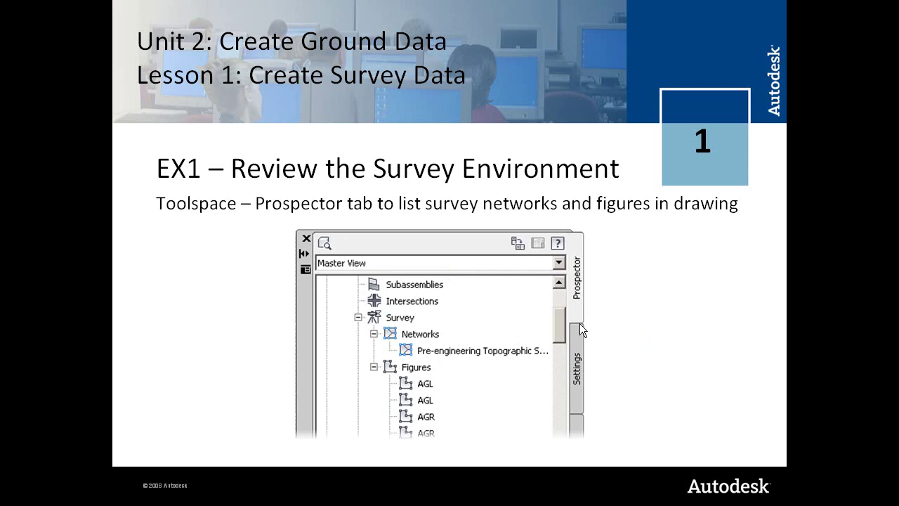
{"action": "key", "text": "Right"}
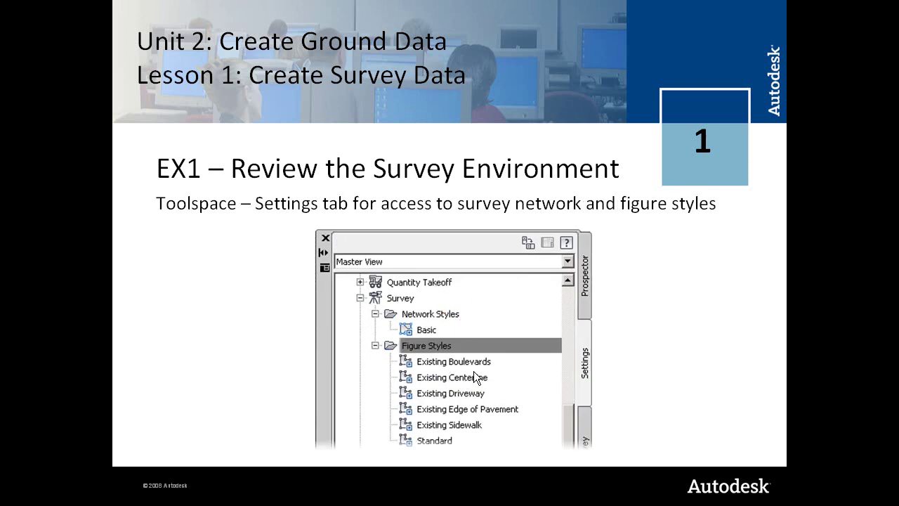
{"action": "left_click", "coordinate": [393, 319]}
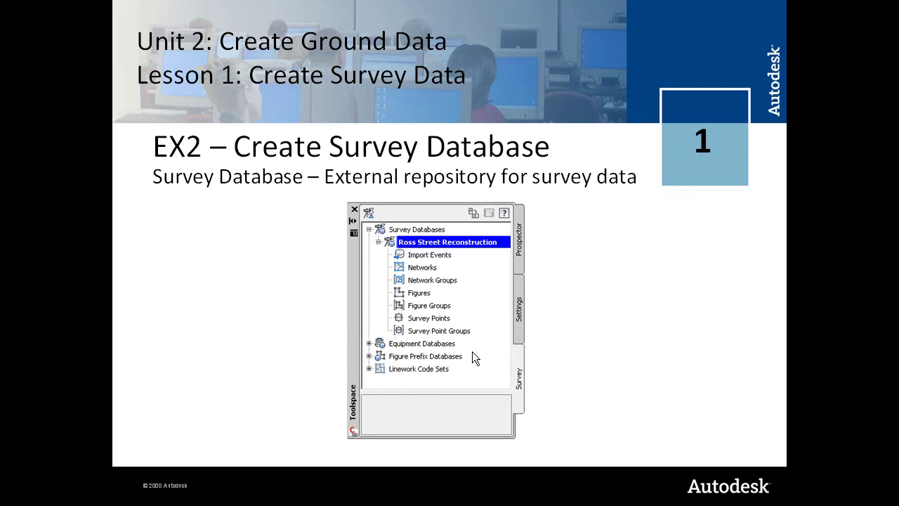
Switch to AutoCAD Civil 3D and bring up the survey databases in Toolspace.
{"action": "key", "text": "ctrl+alt+space"}
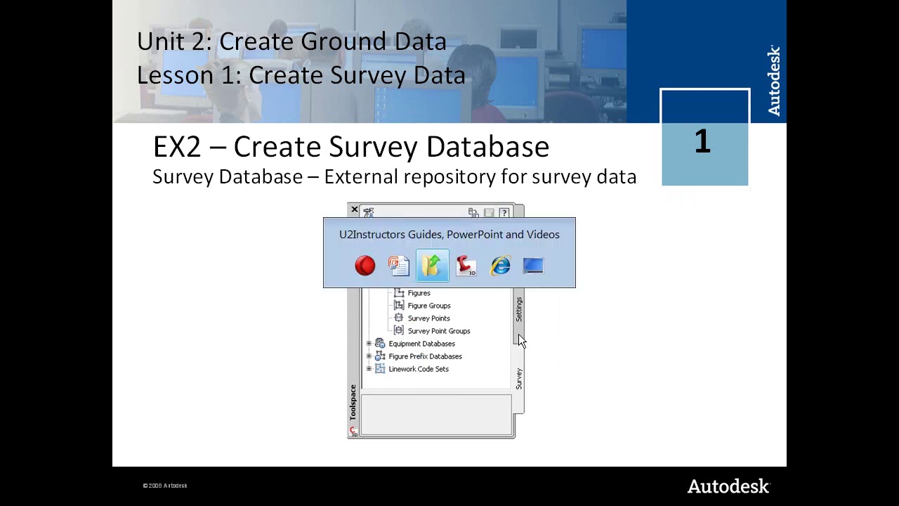
{"action": "key", "text": "Right"}
{"action": "key", "text": "Return"}
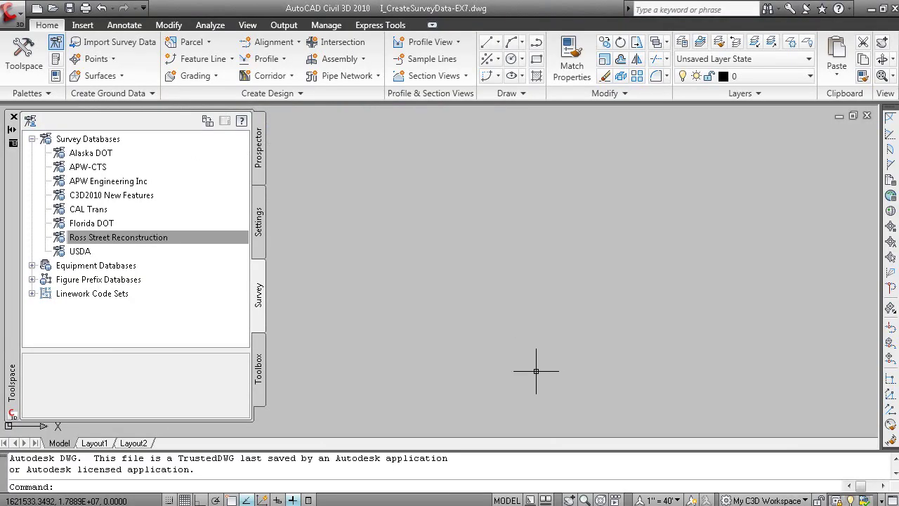
{"action": "left_click", "coordinate": [260, 306]}
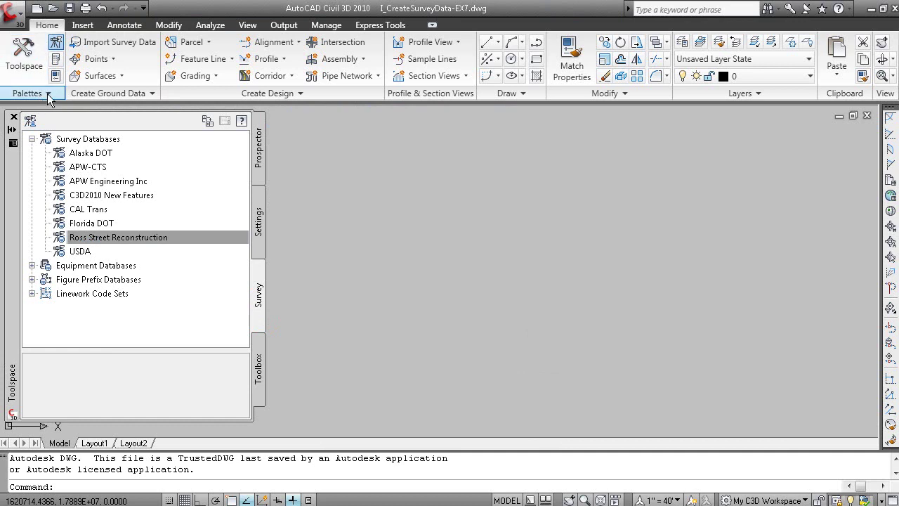
Hide and redisplay the Survey view of Toolspace with its toggle, and repeat this with the commands cst and ost.
{"action": "left_click", "coordinate": [57, 43]}
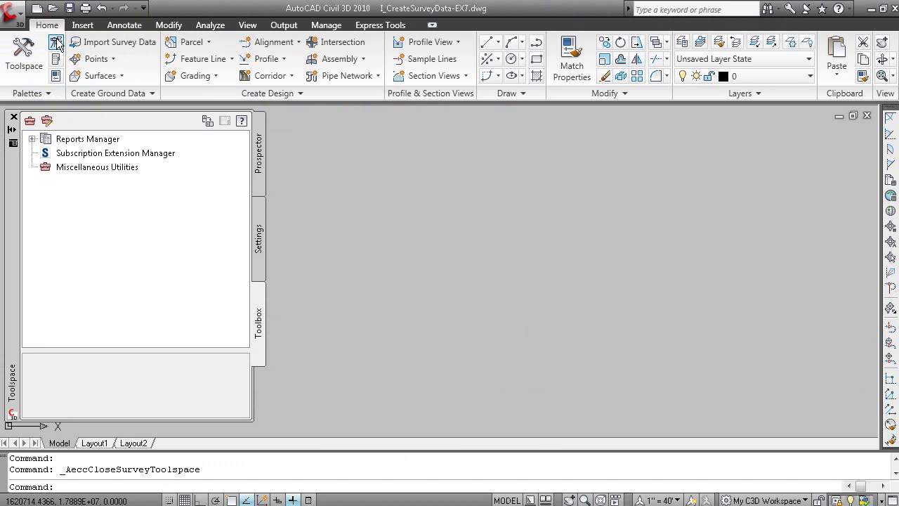
{"action": "left_click", "coordinate": [56, 39]}
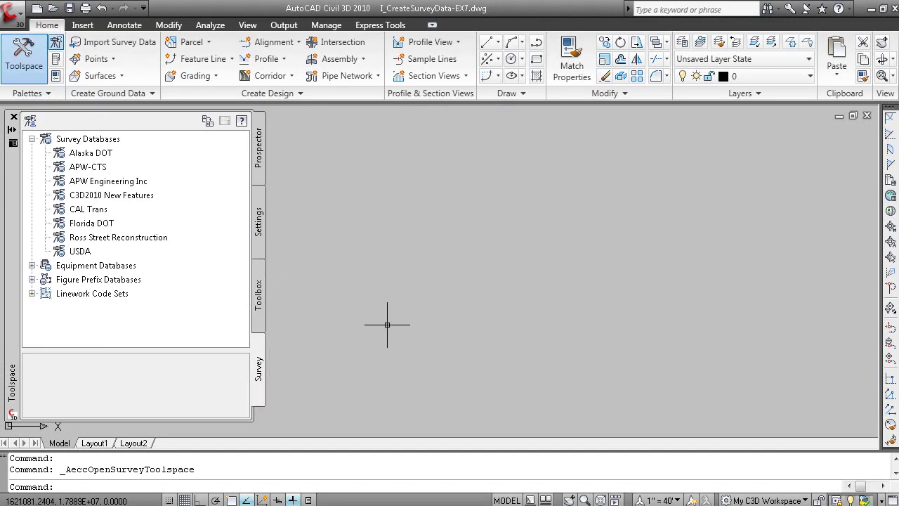
{"action": "type", "text": "cst"}
{"action": "key", "text": "Return"}
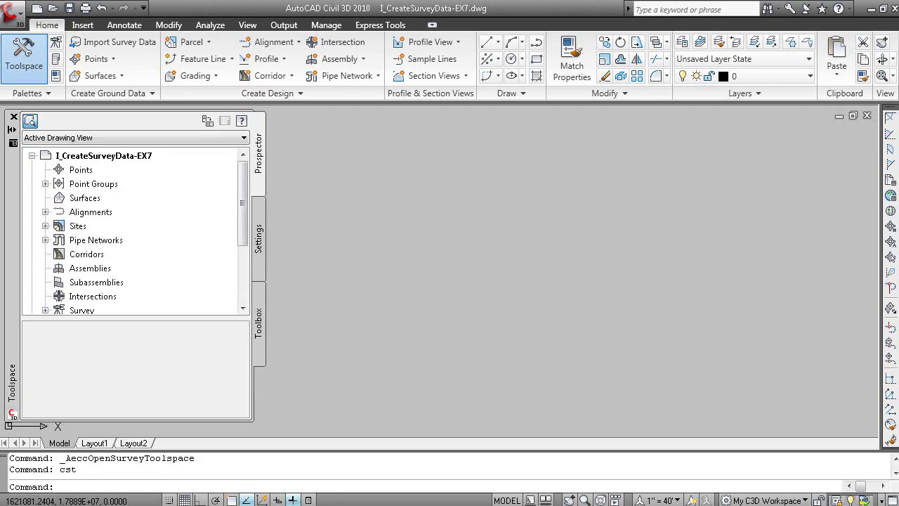
{"action": "type", "text": "cst"}
{"action": "key", "text": "Return"}
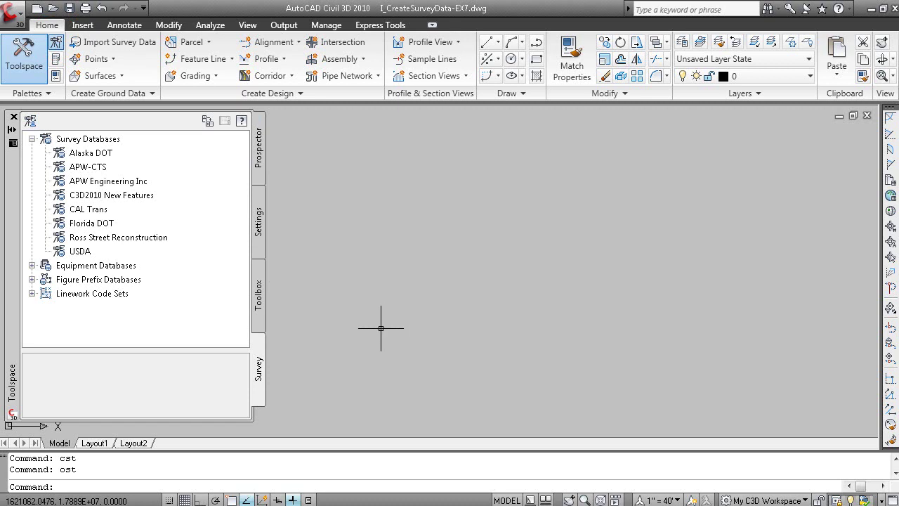
Look over the survey databases, selecting Alaska DOT and APW-CTS, and inspect the contents of Equipment Databases.
{"action": "left_click", "coordinate": [258, 385]}
{"action": "left_click", "coordinate": [77, 154]}
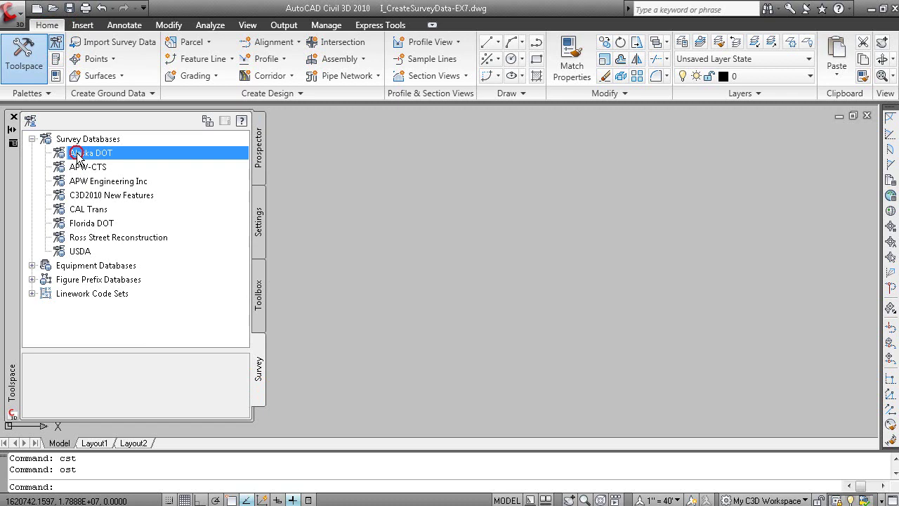
{"action": "left_click", "coordinate": [77, 167]}
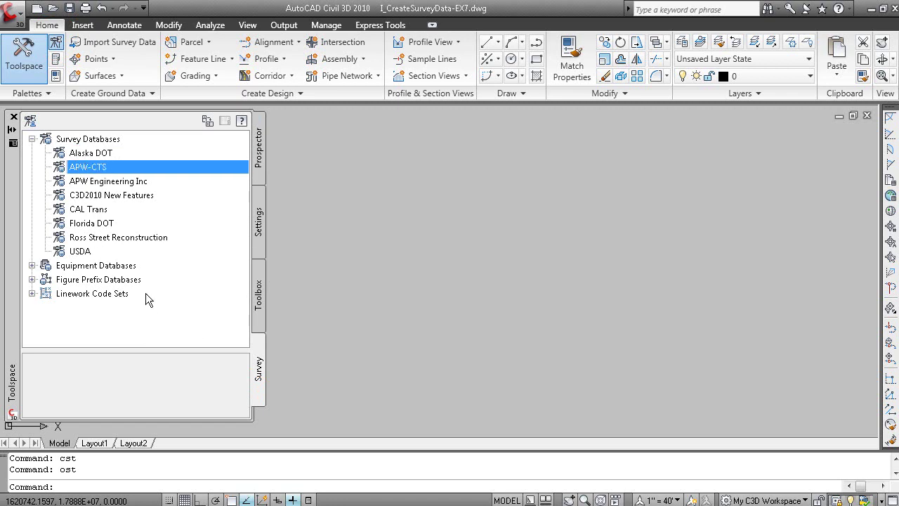
{"action": "left_click", "coordinate": [32, 266]}
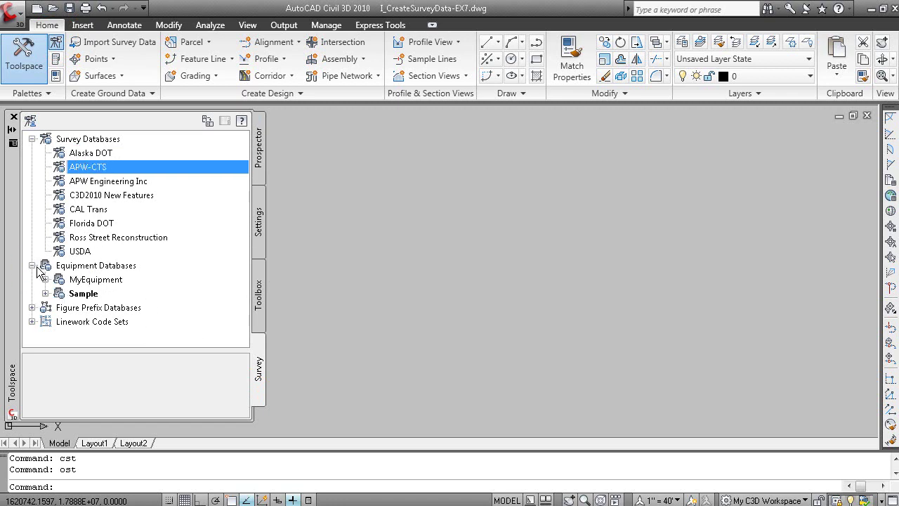
{"action": "left_click", "coordinate": [31, 265]}
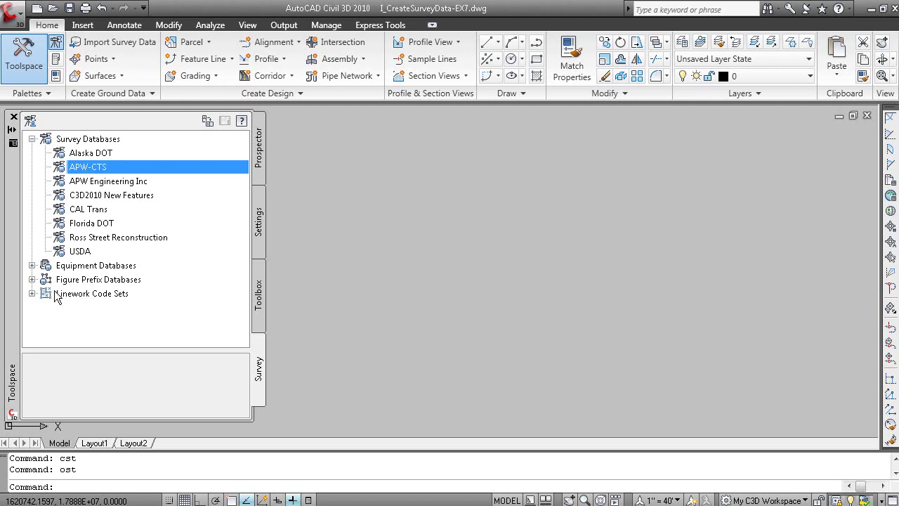
Review the Sample and JS figure prefix databases and the Linework Code Sets, and collapse the survey tree.
{"action": "left_click", "coordinate": [31, 280]}
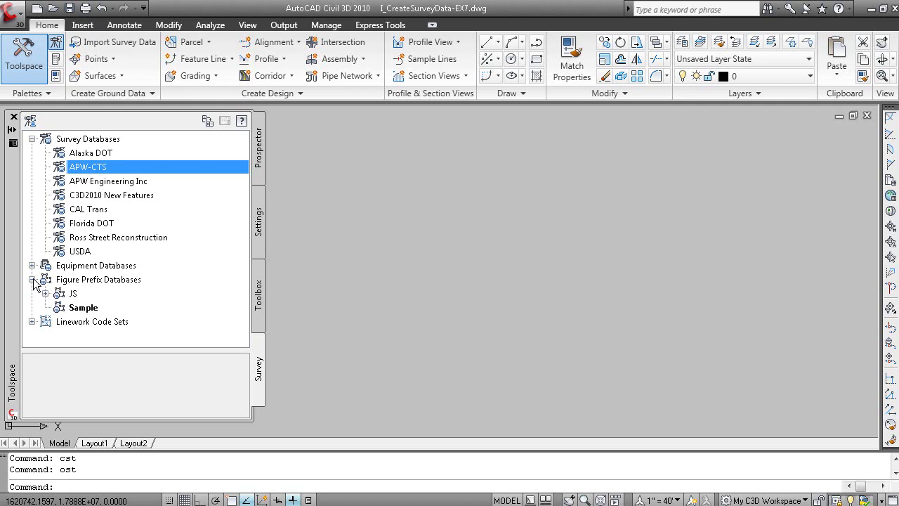
{"action": "left_click", "coordinate": [74, 310]}
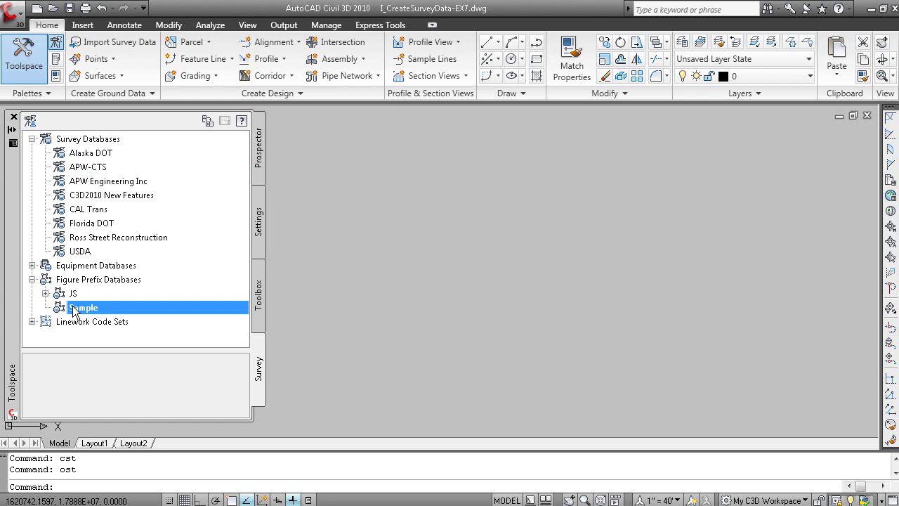
{"action": "left_click", "coordinate": [56, 294]}
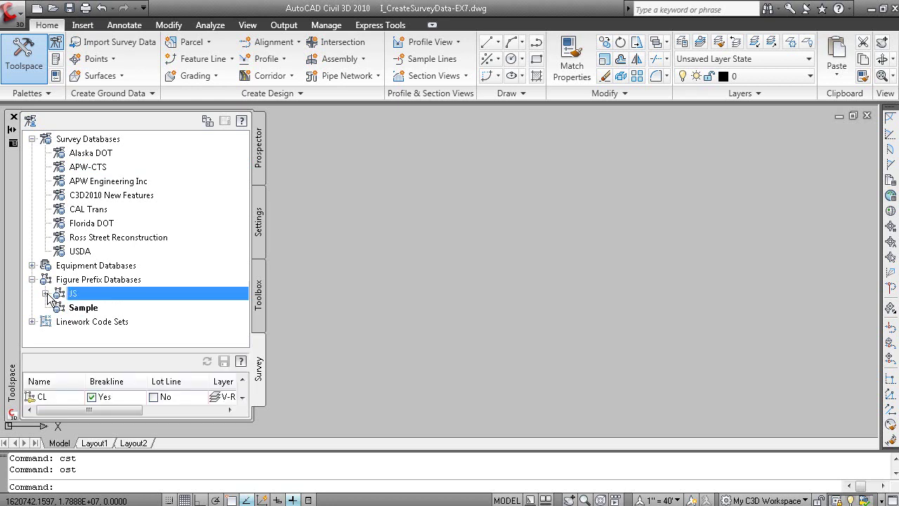
{"action": "left_click", "coordinate": [31, 322]}
{"action": "left_click", "coordinate": [32, 322]}
{"action": "left_click", "coordinate": [32, 279]}
{"action": "left_click", "coordinate": [32, 139]}
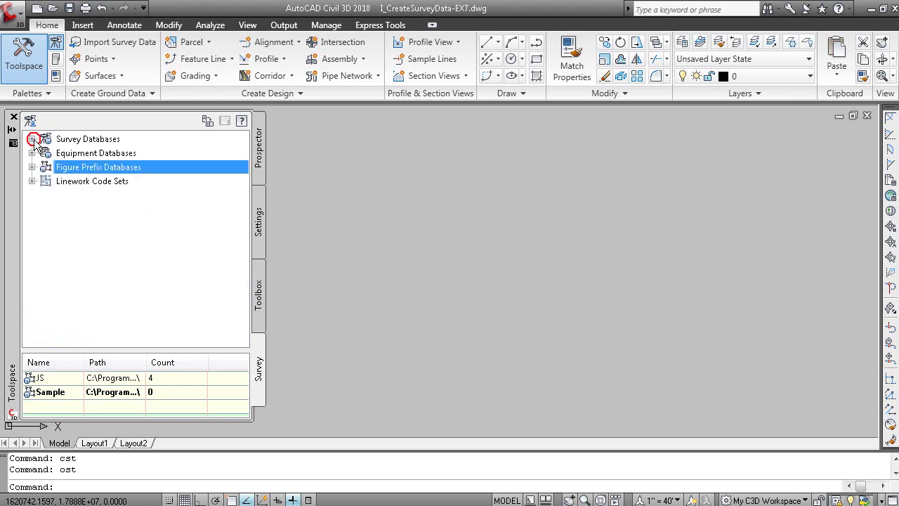
Examine the drawing's survey settings, viewing the Basic network style and the Existing Boulevards figure style.
{"action": "left_click", "coordinate": [260, 239]}
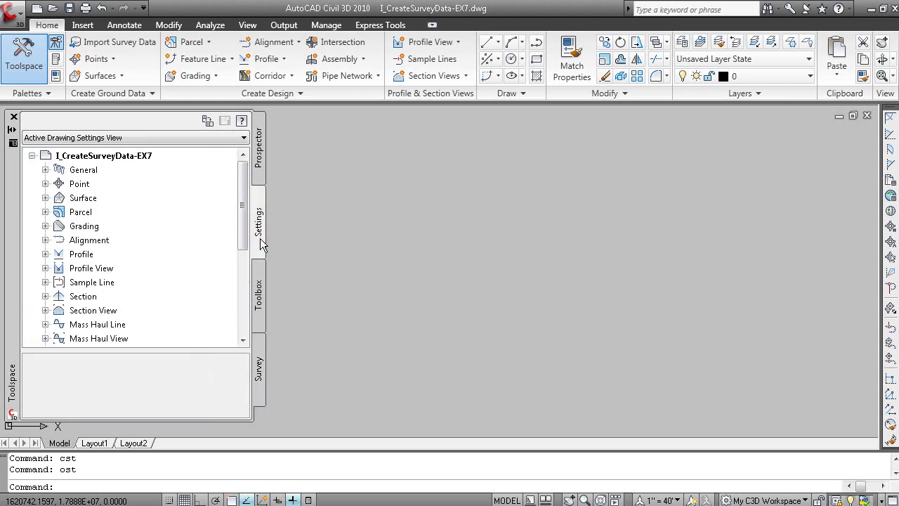
{"action": "left_click", "coordinate": [243, 316]}
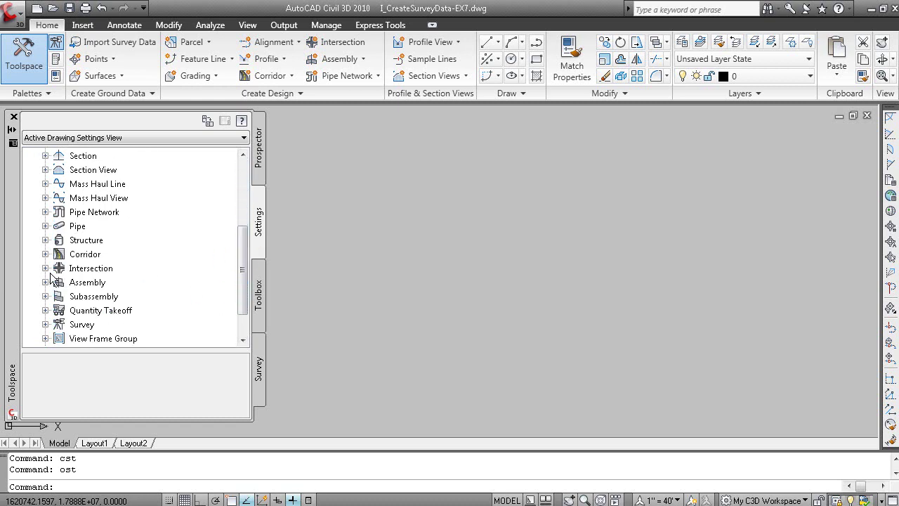
{"action": "left_click", "coordinate": [45, 324]}
{"action": "left_click", "coordinate": [59, 324]}
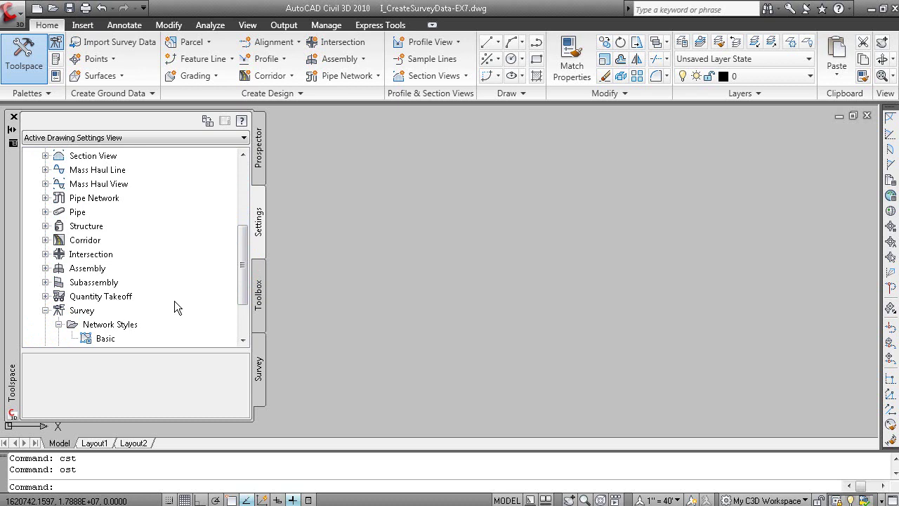
{"action": "left_click_drag", "start_coordinate": [239, 261], "coordinate": [250, 295]}
{"action": "left_click", "coordinate": [106, 269]}
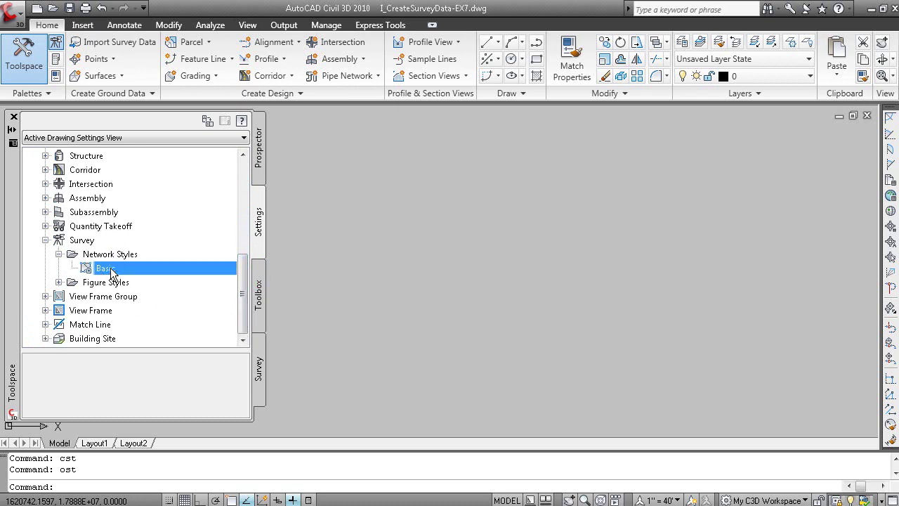
{"action": "left_click", "coordinate": [59, 282]}
{"action": "left_click", "coordinate": [124, 271]}
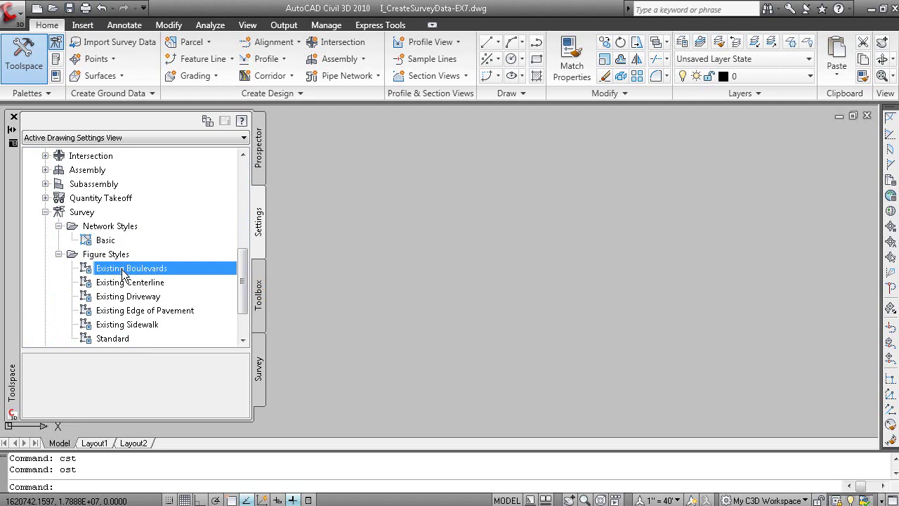
{"action": "left_click_drag", "start_coordinate": [215, 350], "coordinate": [217, 366]}
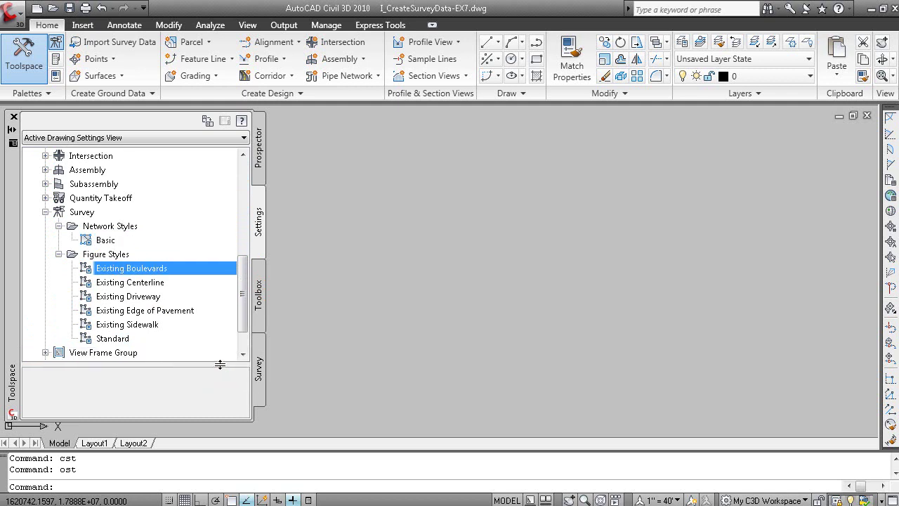
Inspect the Networks and Figures collections under Survey in the Prospector view of the active drawing.
{"action": "left_click", "coordinate": [258, 167]}
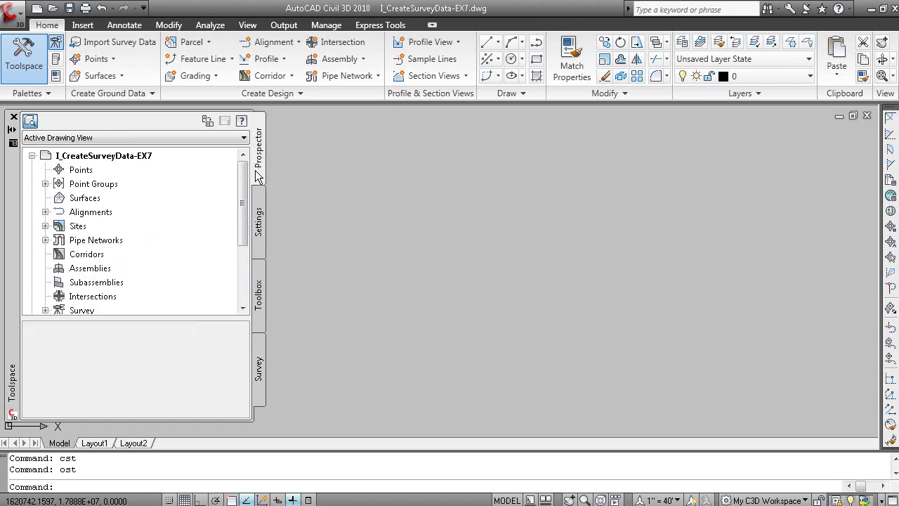
{"action": "left_click", "coordinate": [47, 312]}
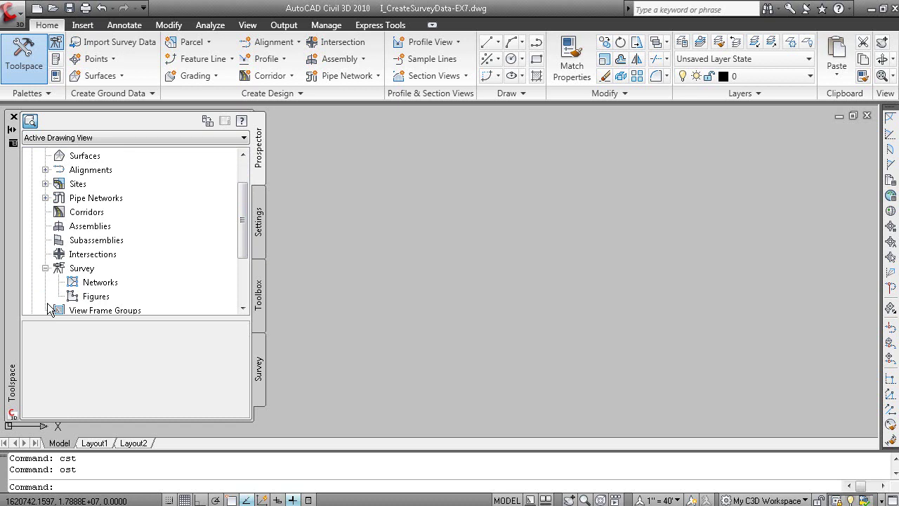
{"action": "scroll", "coordinate": [59, 305], "scroll_direction": "down", "scroll_amount": 2}
{"action": "left_click", "coordinate": [106, 200]}
{"action": "left_click", "coordinate": [112, 212]}
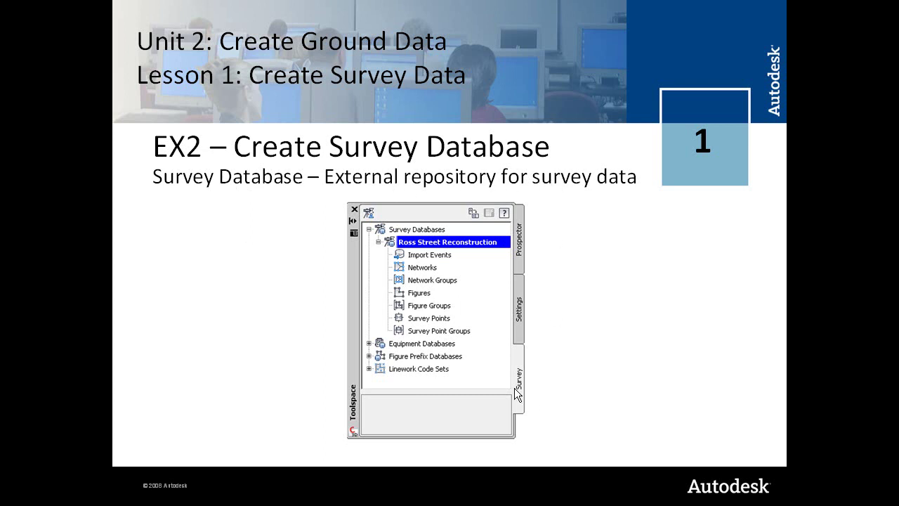
{"action": "left_click", "coordinate": [555, 373]}
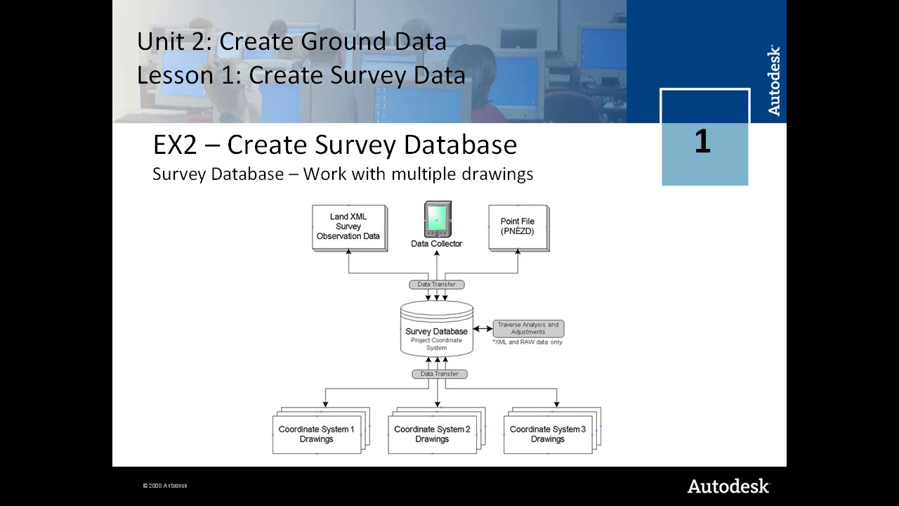
{"action": "key", "text": "Right"}
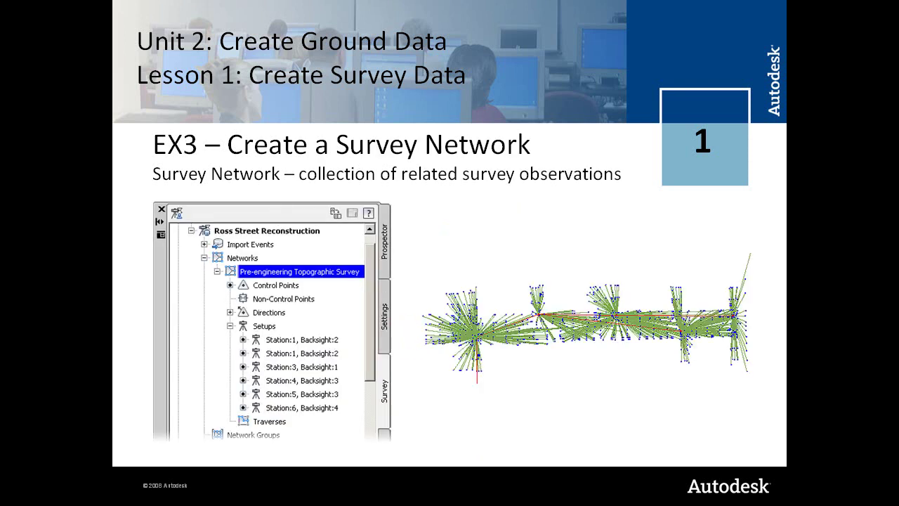
Switch to Civil 3D and create a new local survey database named Demonstration, leaving it selected.
{"action": "key", "text": "alt+Tab"}
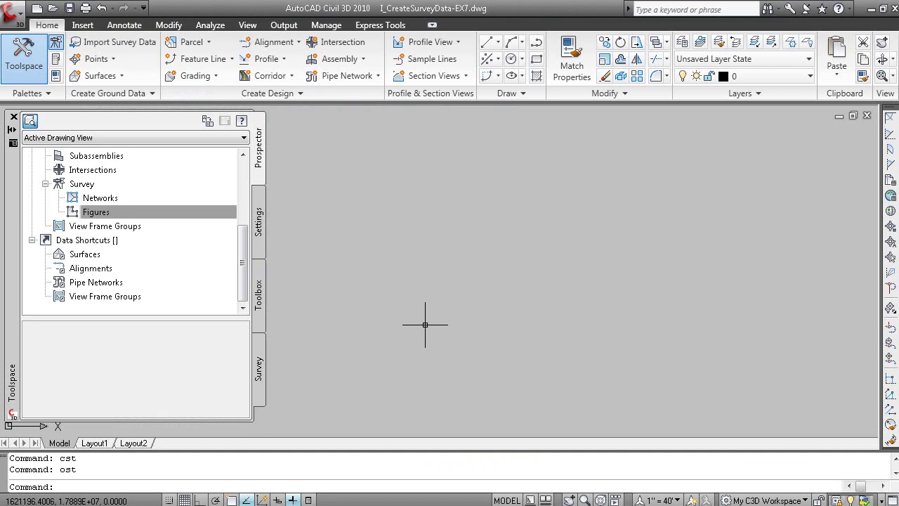
{"action": "left_click", "coordinate": [260, 382]}
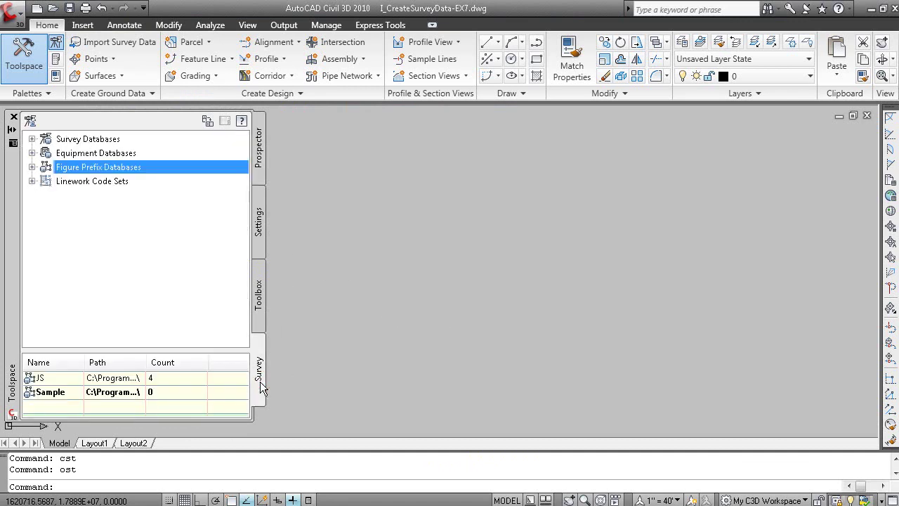
{"action": "left_click", "coordinate": [33, 139]}
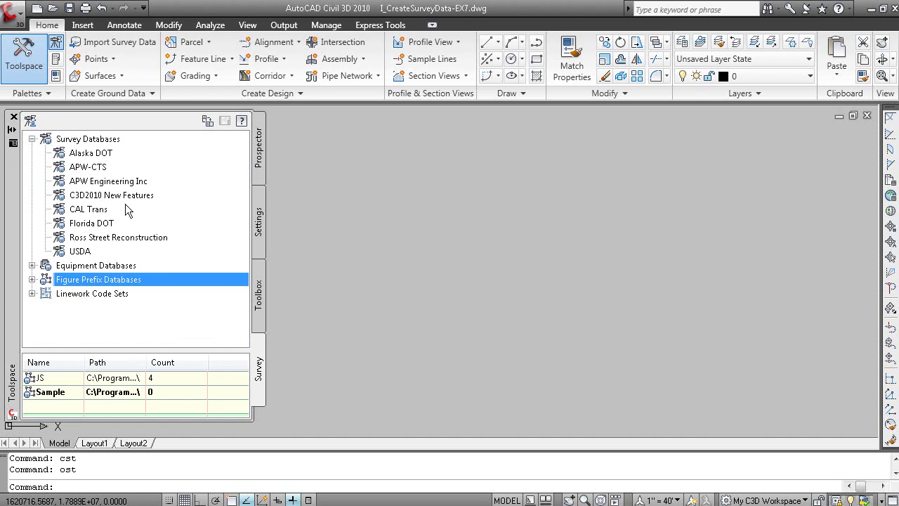
{"action": "right_click", "coordinate": [112, 140]}
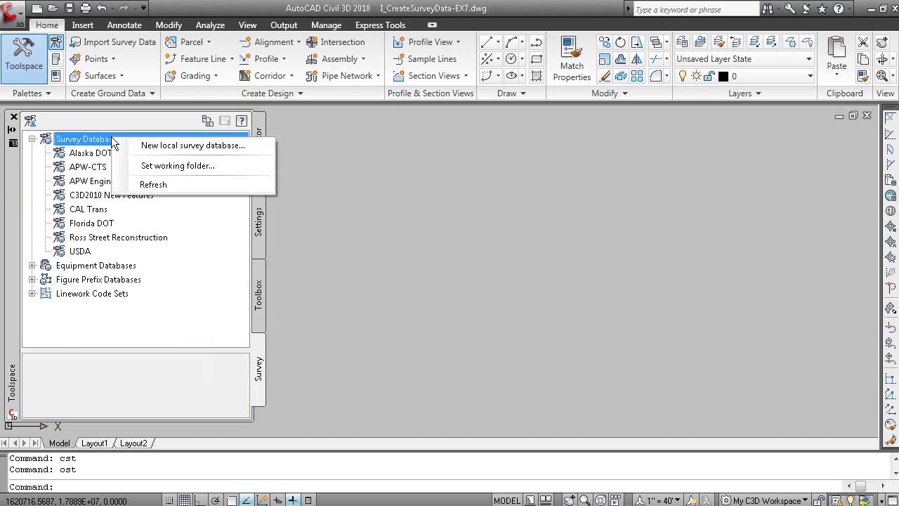
{"action": "left_click", "coordinate": [264, 146]}
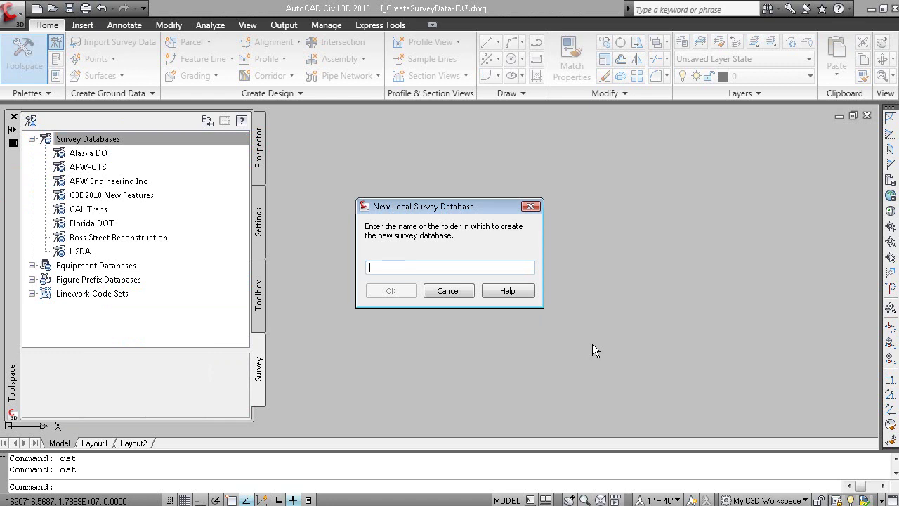
{"action": "type", "text": "Demonstratoin"}
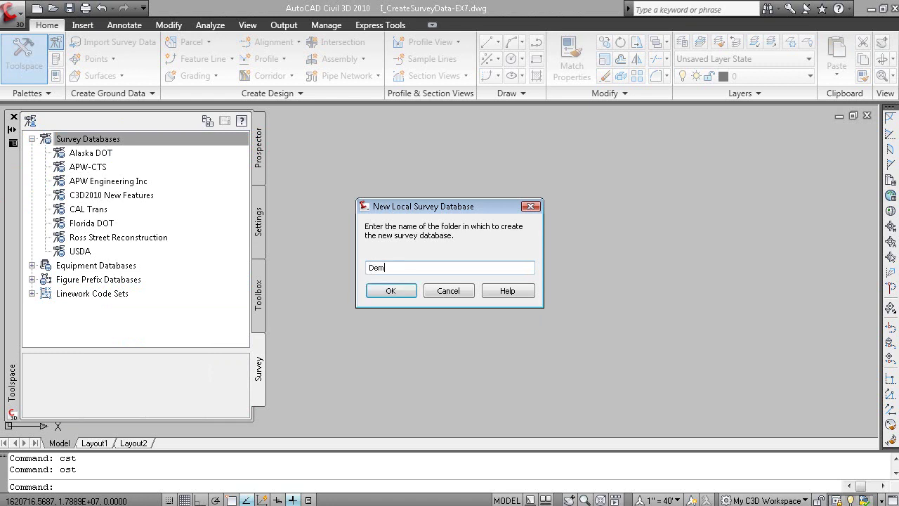
{"action": "key", "text": "BackSpace"}
{"action": "key", "text": "BackSpace"}
{"action": "key", "text": "BackSpace"}
{"action": "type", "text": "ion"}
{"action": "left_click", "coordinate": [397, 290]}
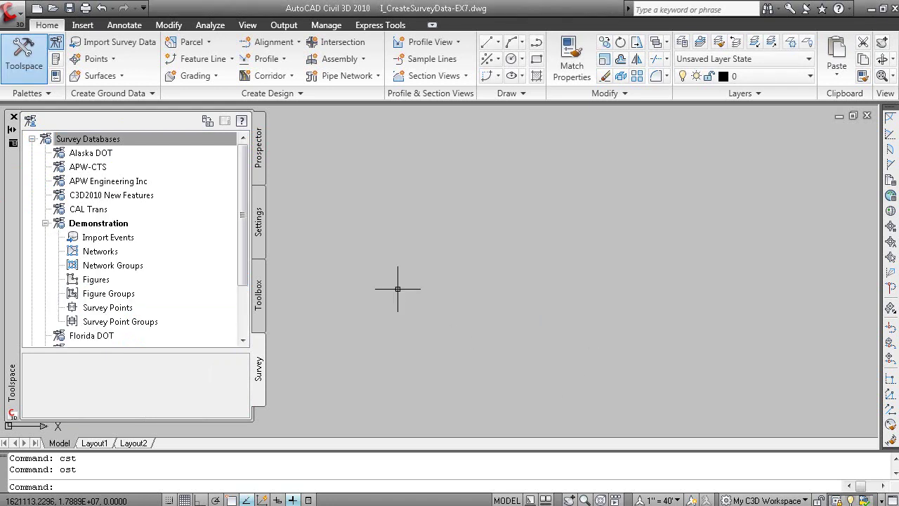
{"action": "left_click", "coordinate": [106, 224]}
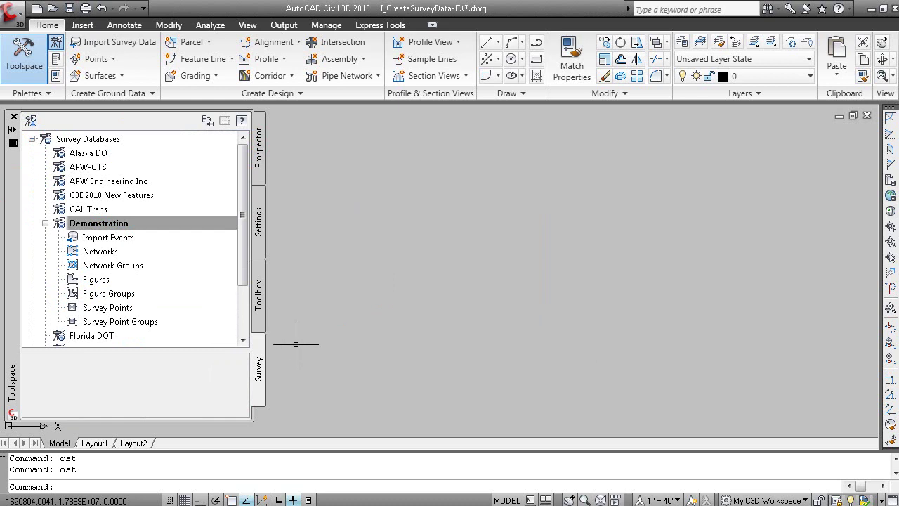
In Windows Explorer, inspect the files in the Demonstration folder under C:\Civil 3D Projects, and return to Civil 3D.
{"action": "key", "text": "super"}
{"action": "left_click", "coordinate": [214, 498]}
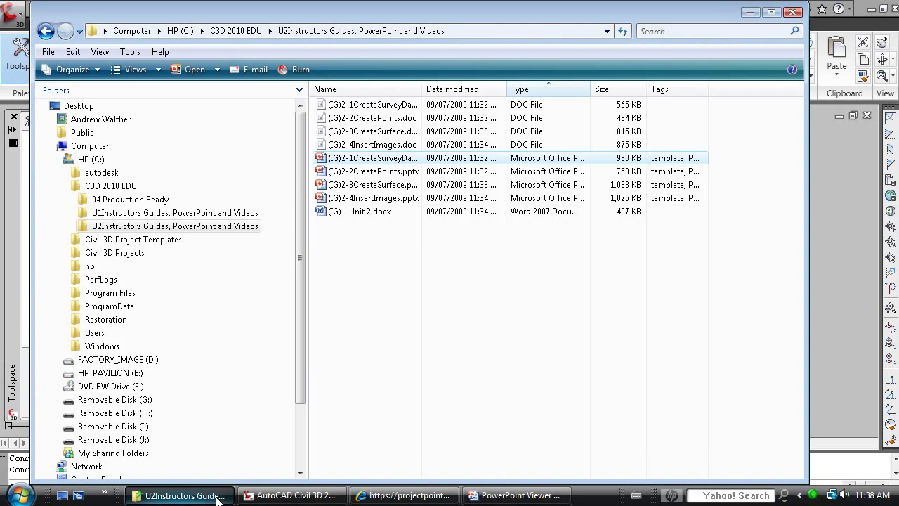
{"action": "left_click", "coordinate": [58, 160]}
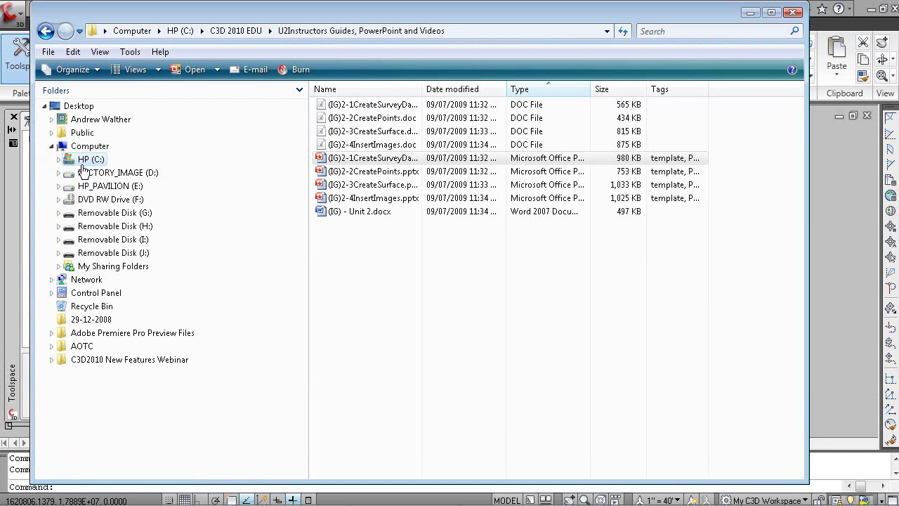
{"action": "left_click", "coordinate": [91, 160]}
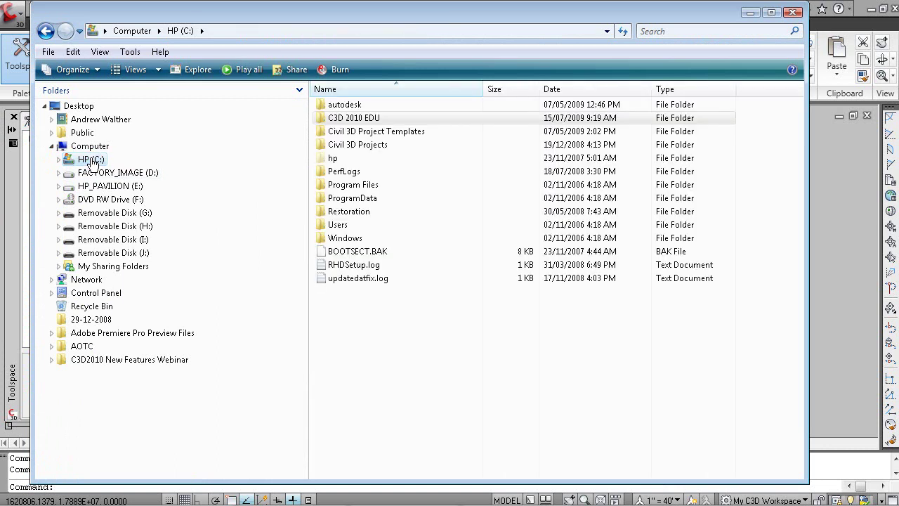
{"action": "double_click", "coordinate": [366, 145]}
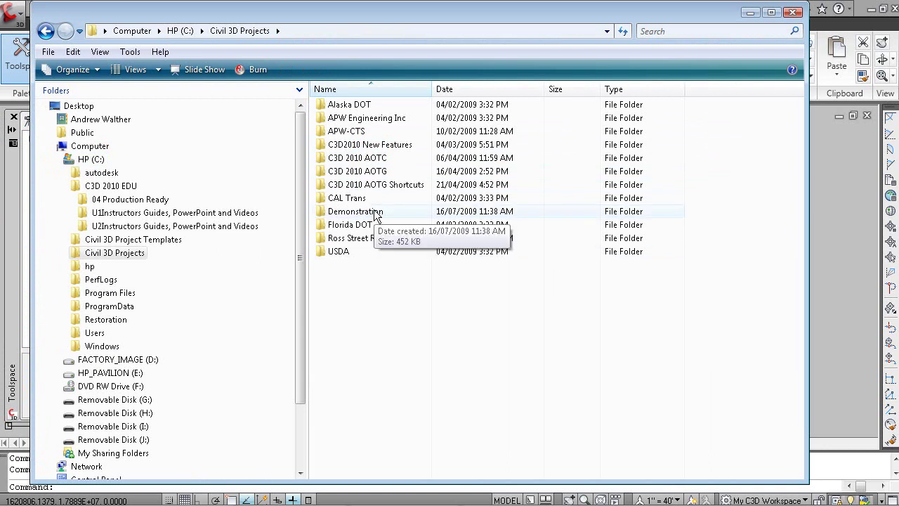
{"action": "left_click", "coordinate": [66, 253]}
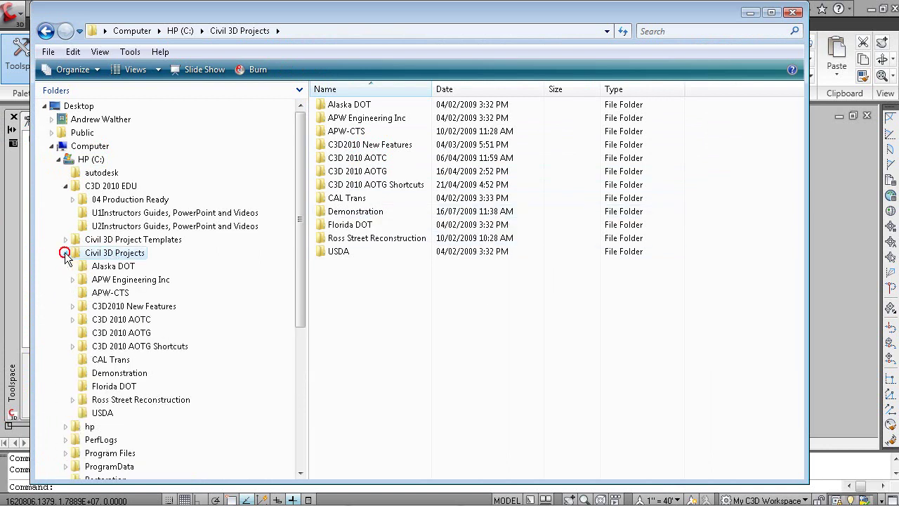
{"action": "left_click", "coordinate": [126, 374]}
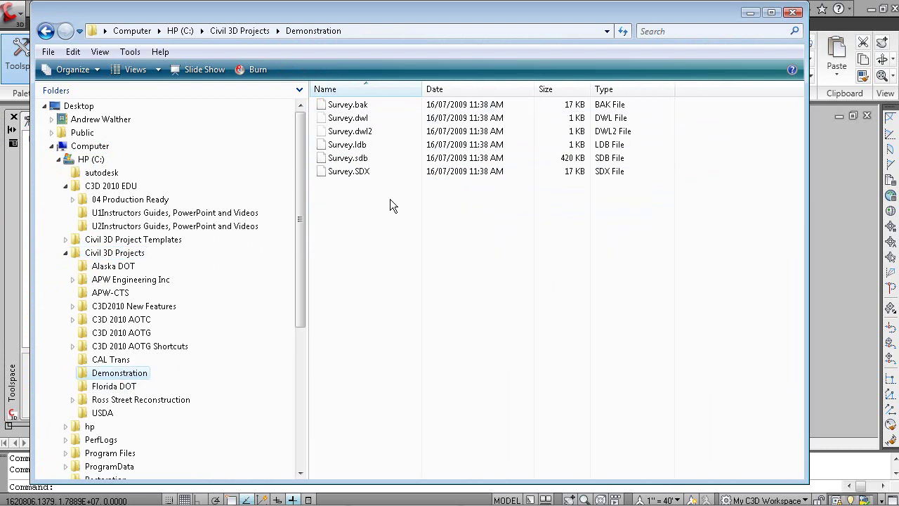
{"action": "key", "text": "alt+Tab"}
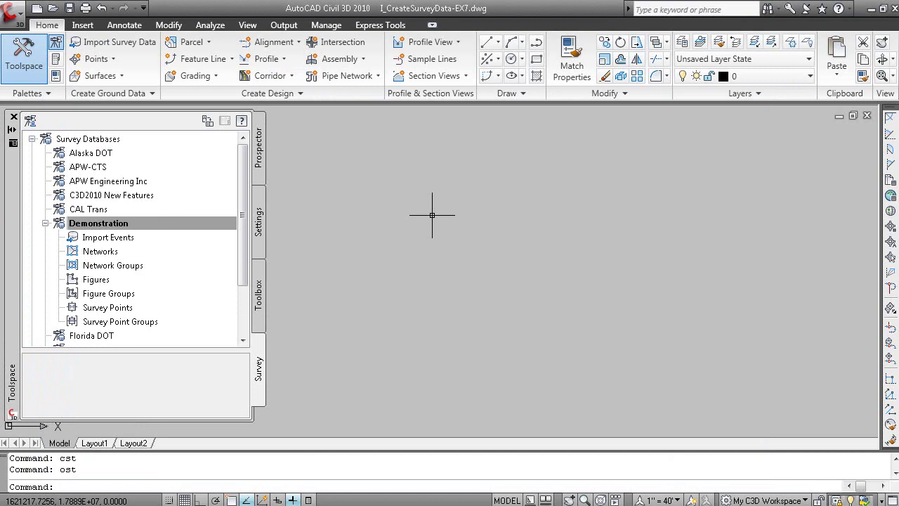
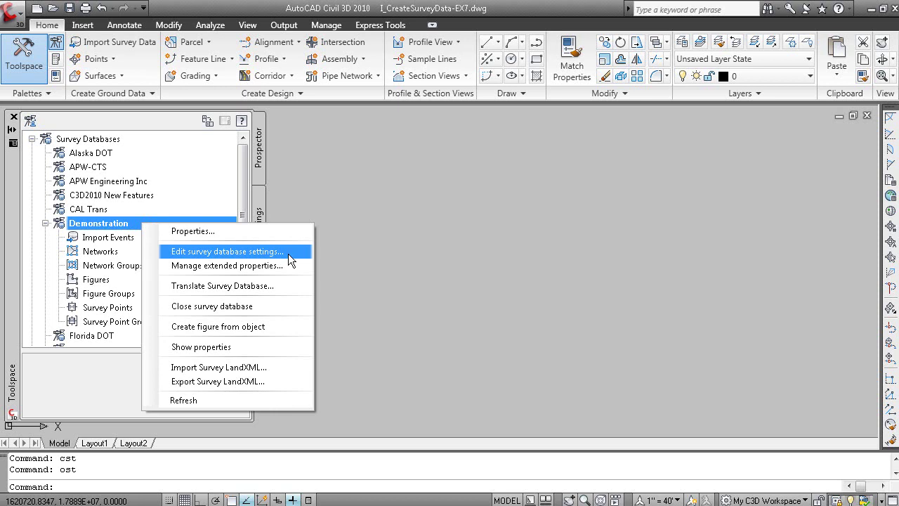
Set the distance unit to International Foot in the Demonstration survey database settings.
{"action": "left_click", "coordinate": [288, 253]}
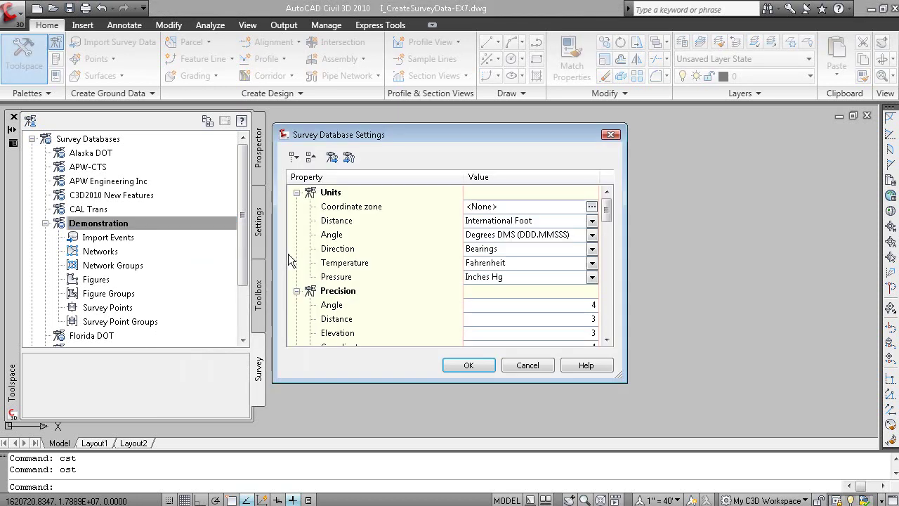
{"action": "left_click", "coordinate": [594, 223]}
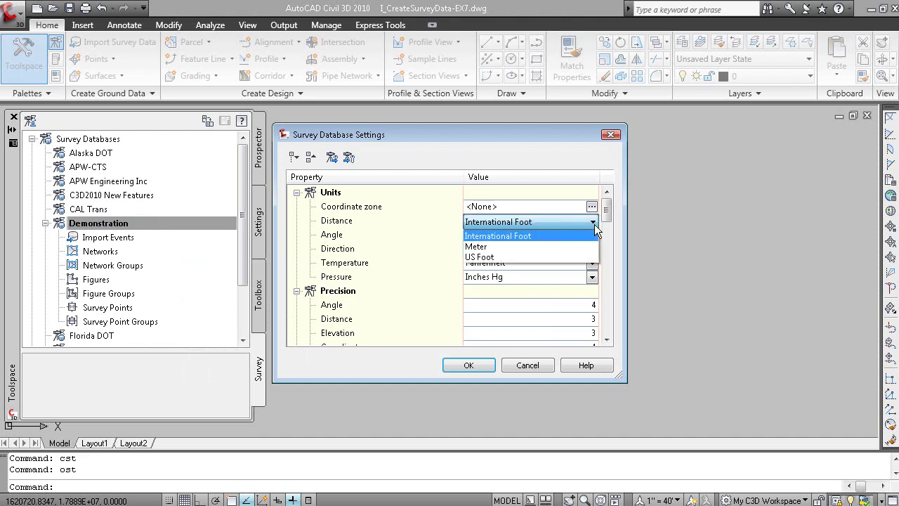
{"action": "left_click", "coordinate": [584, 237]}
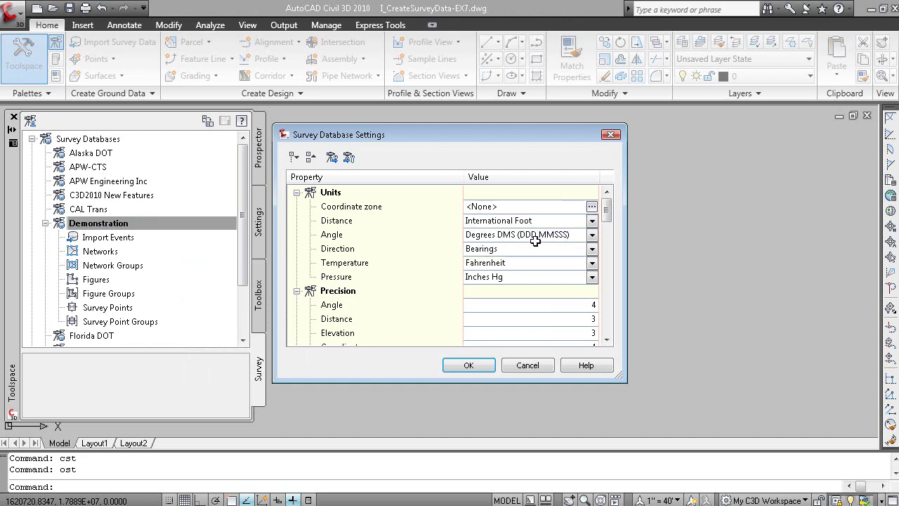
{"action": "left_click", "coordinate": [492, 365]}
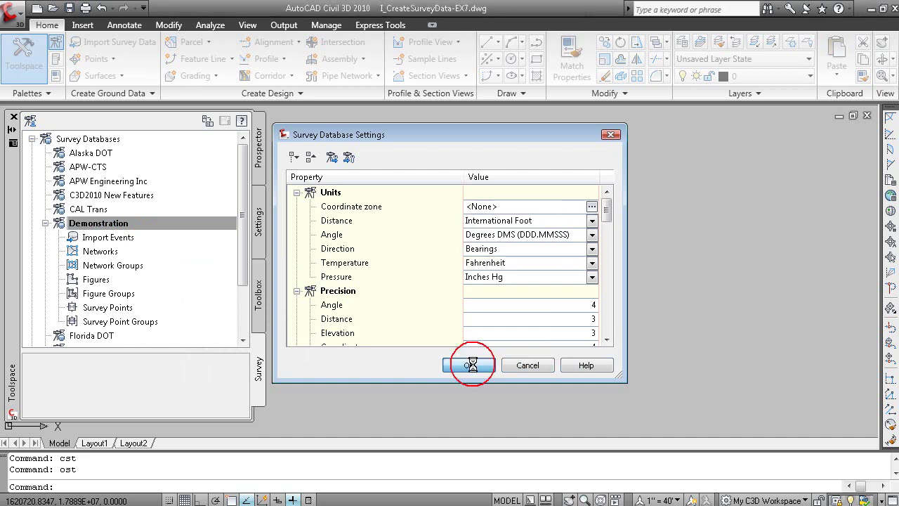
Create a survey network named Pre-Engineering TOPO with description Ross Street Reconstruction in the Demonstration database, and expand it to show its collections.
{"action": "left_click", "coordinate": [100, 250]}
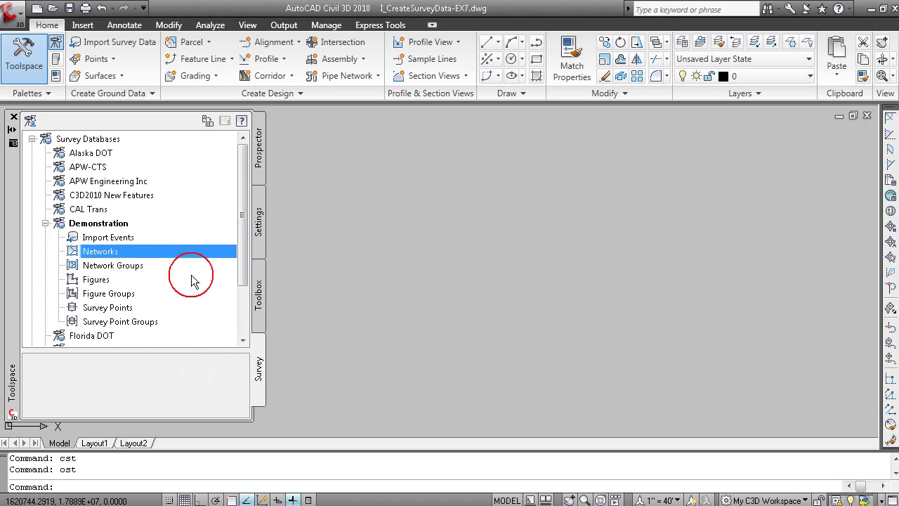
{"action": "right_click", "coordinate": [147, 250]}
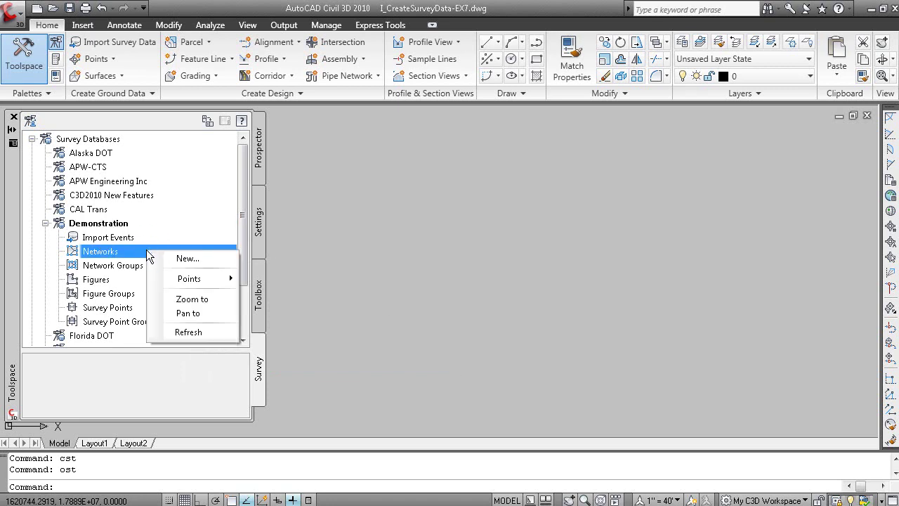
{"action": "left_click", "coordinate": [216, 260]}
{"action": "left_click", "coordinate": [496, 207]}
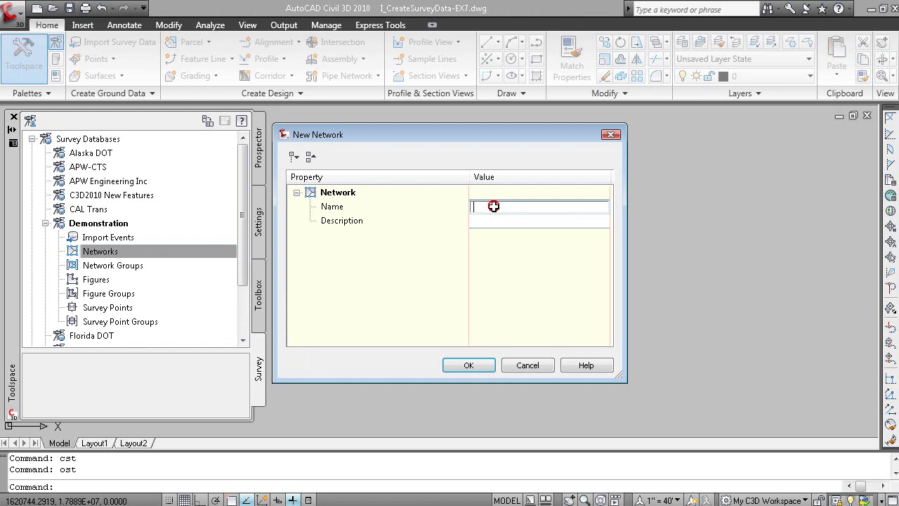
{"action": "type", "text": "Pre-Engineering TOPO"}
{"action": "left_click", "coordinate": [533, 222]}
{"action": "type", "text": "Ros"}
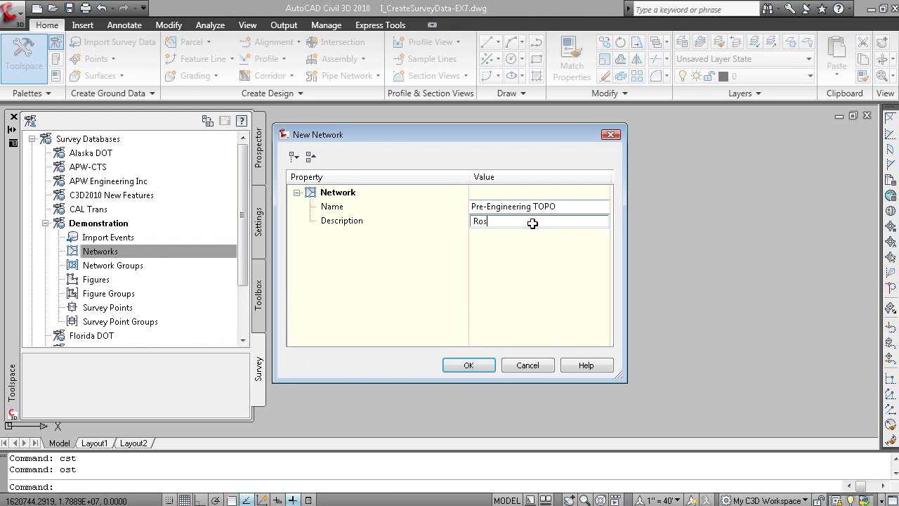
{"action": "type", "text": "s Street Reconstruction"}
{"action": "left_click", "coordinate": [469, 365]}
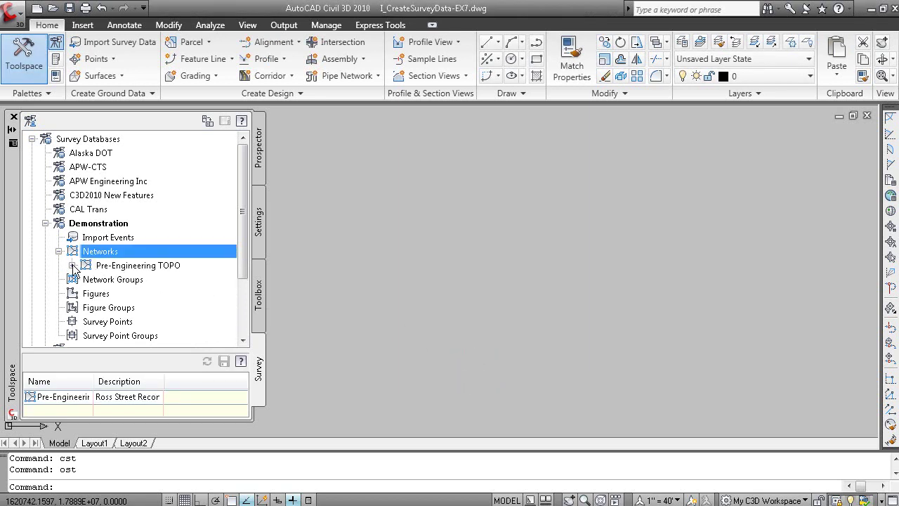
{"action": "left_click", "coordinate": [72, 265]}
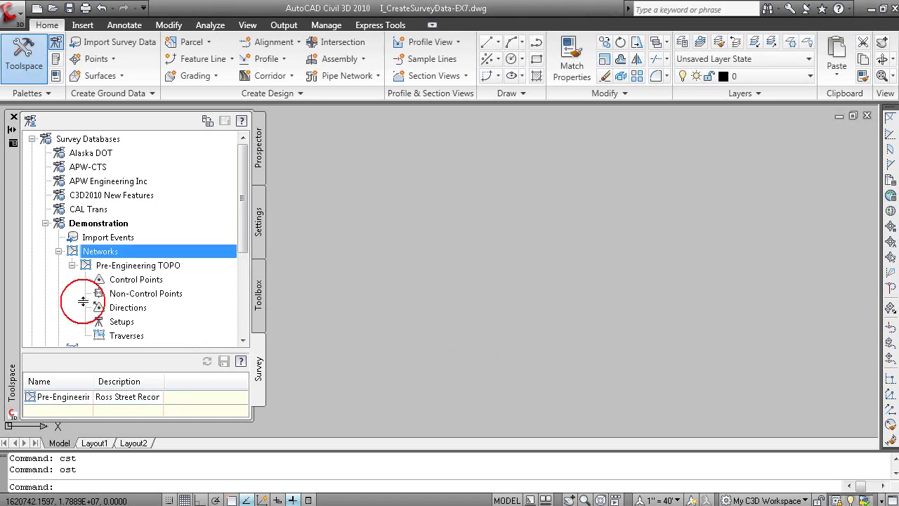
{"action": "left_click", "coordinate": [116, 267]}
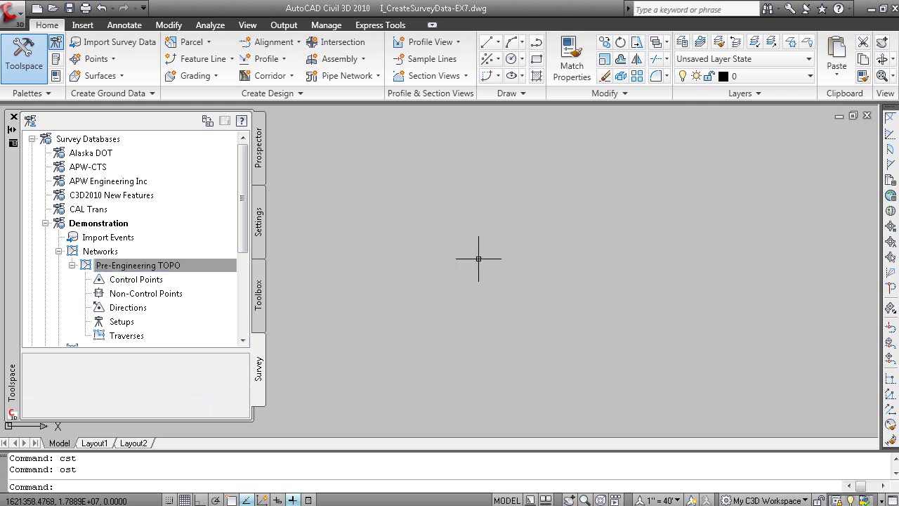
{"action": "key", "text": "alt+Tab"}
{"action": "key", "text": "alt+Tab"}
{"action": "key", "text": "alt+Tab"}
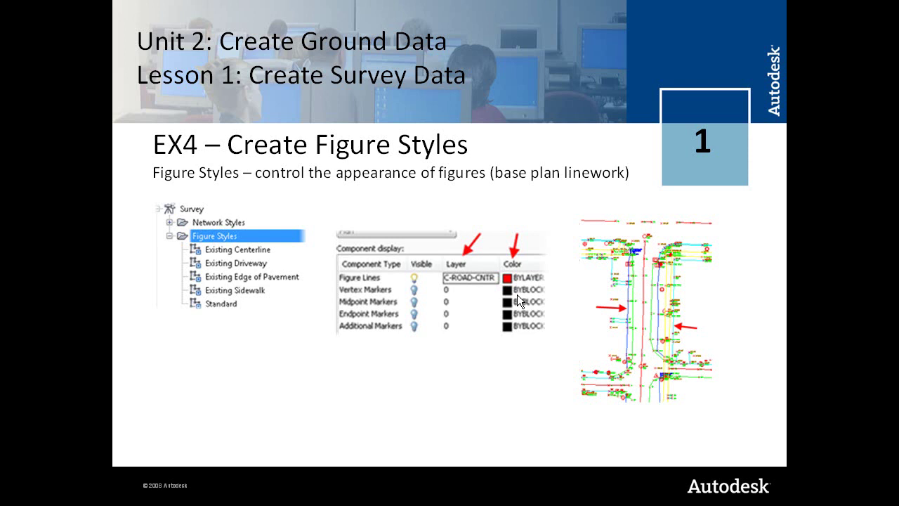
{"action": "key", "text": "Page_Up"}
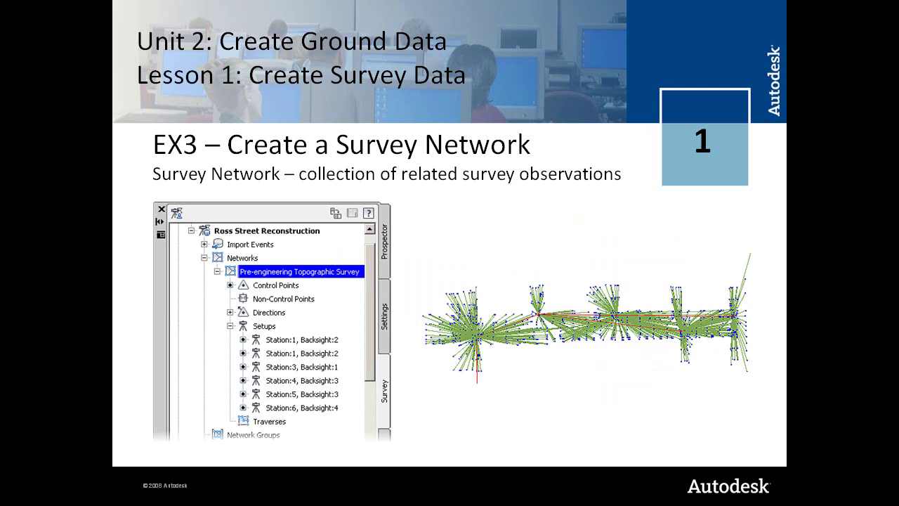
{"action": "key", "text": "Page_Down"}
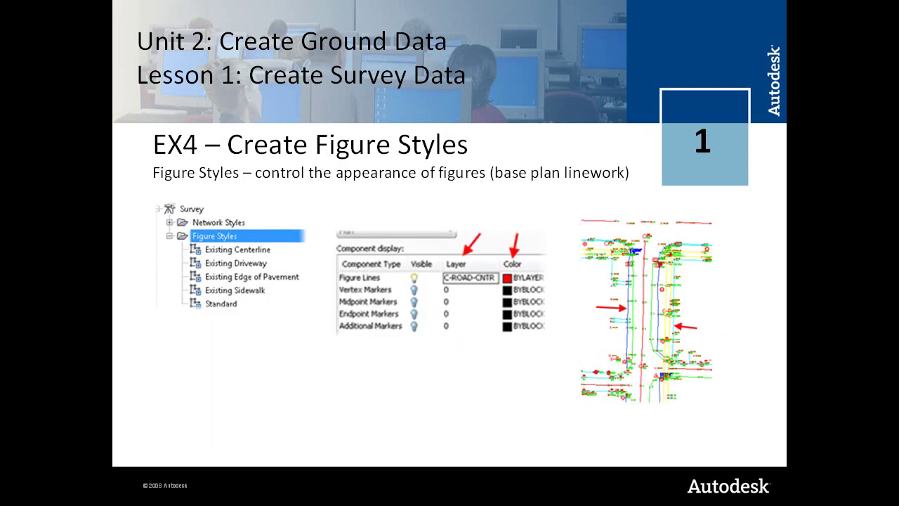
Switch to Civil 3D, open the Existing Centerline figure style, and examine the layers and colors in its component display.
{"action": "key", "text": "alt+Tab"}
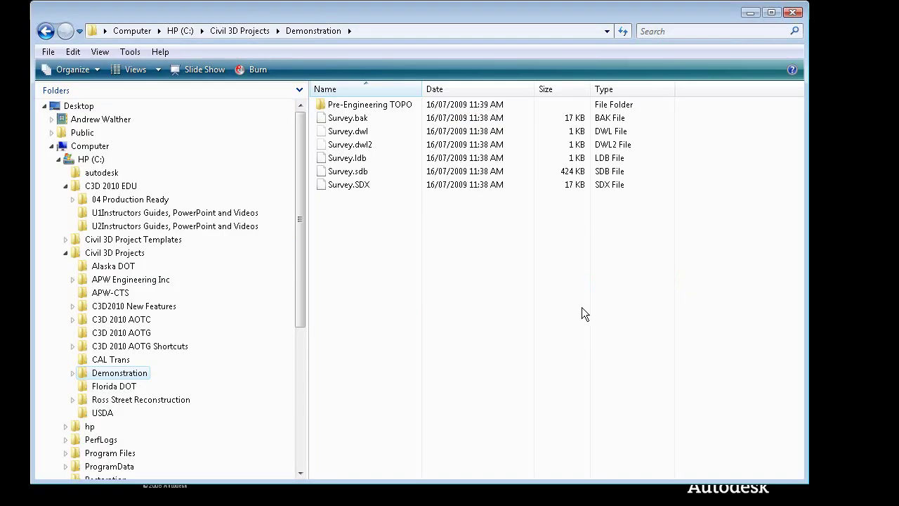
{"action": "key", "text": "alt+Tab"}
{"action": "key", "text": "alt+Tab"}
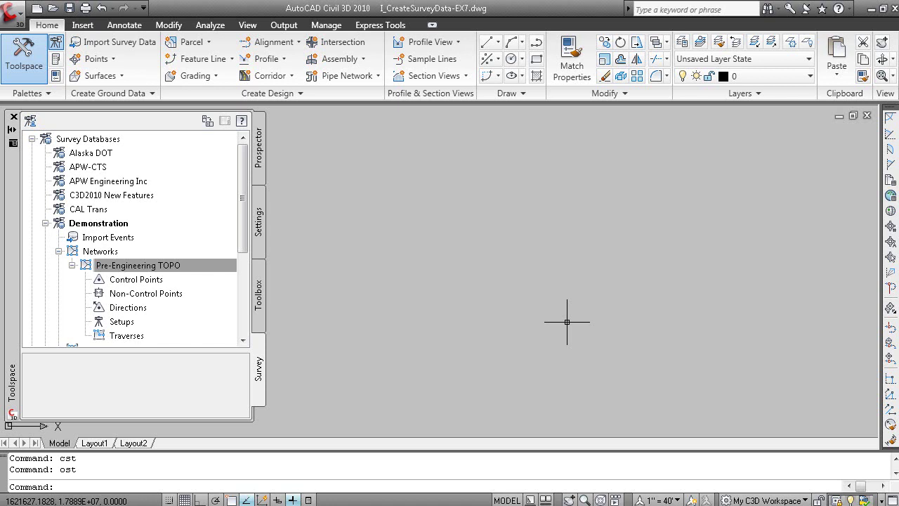
{"action": "left_click", "coordinate": [259, 232]}
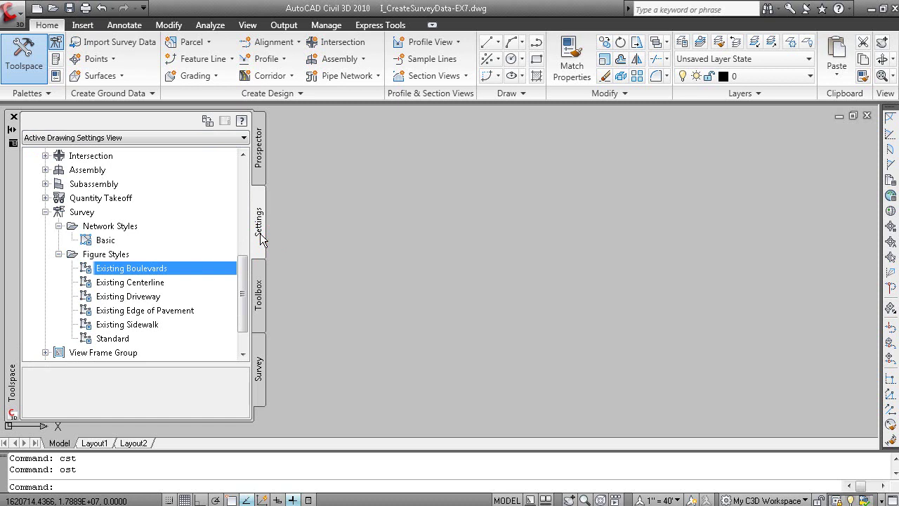
{"action": "right_click", "coordinate": [126, 282]}
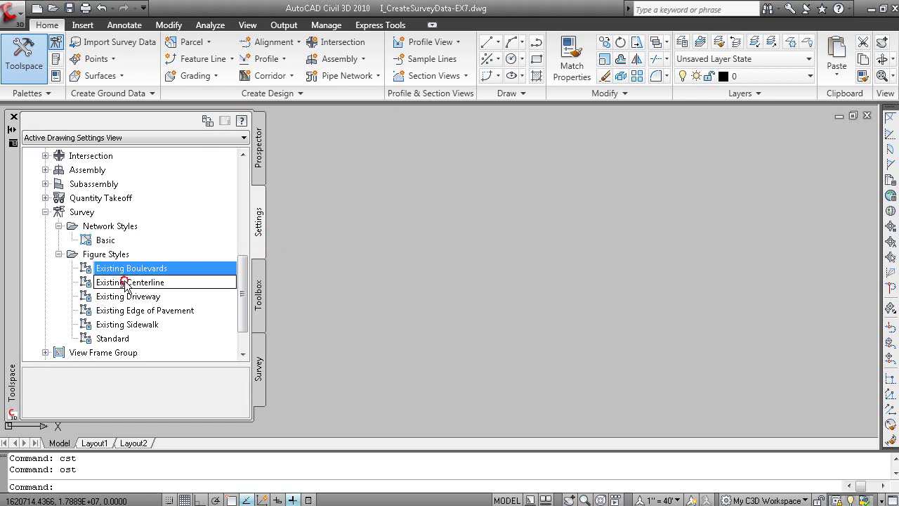
{"action": "double_click", "coordinate": [174, 282]}
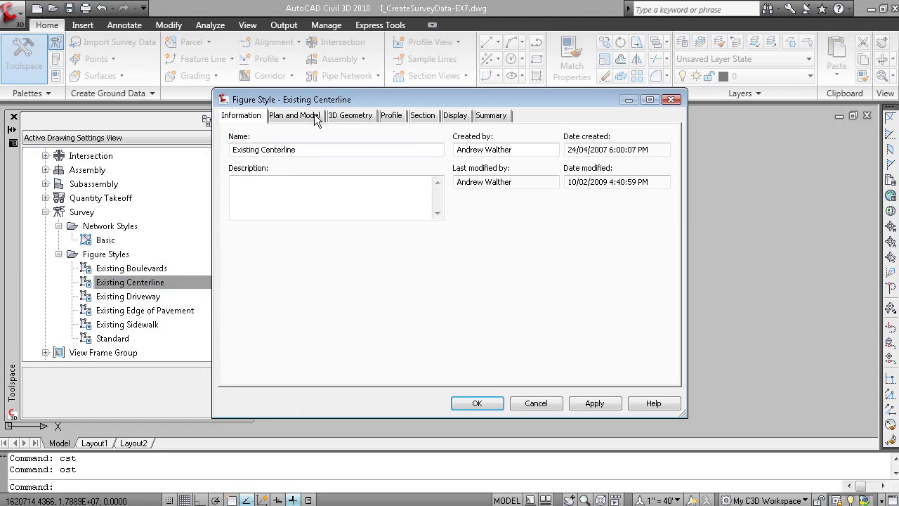
{"action": "left_click", "coordinate": [453, 117]}
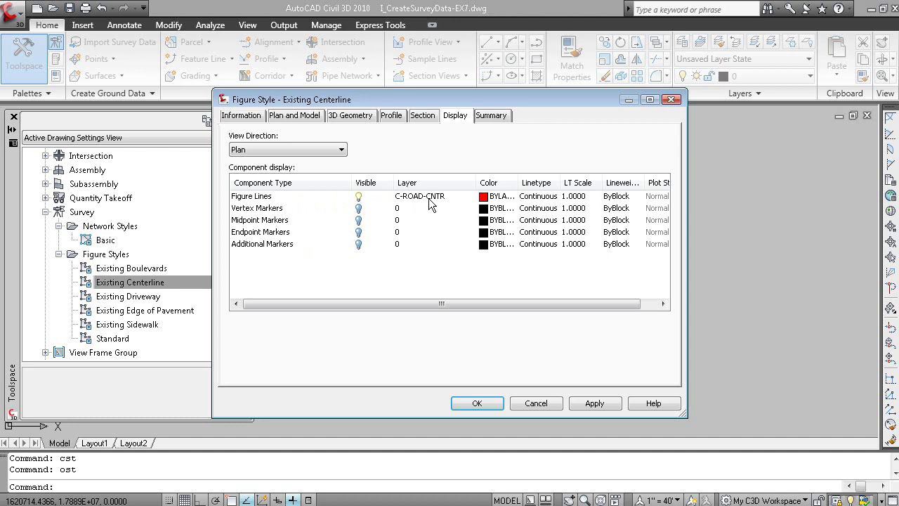
{"action": "left_click_drag", "start_coordinate": [518, 183], "coordinate": [545, 185]}
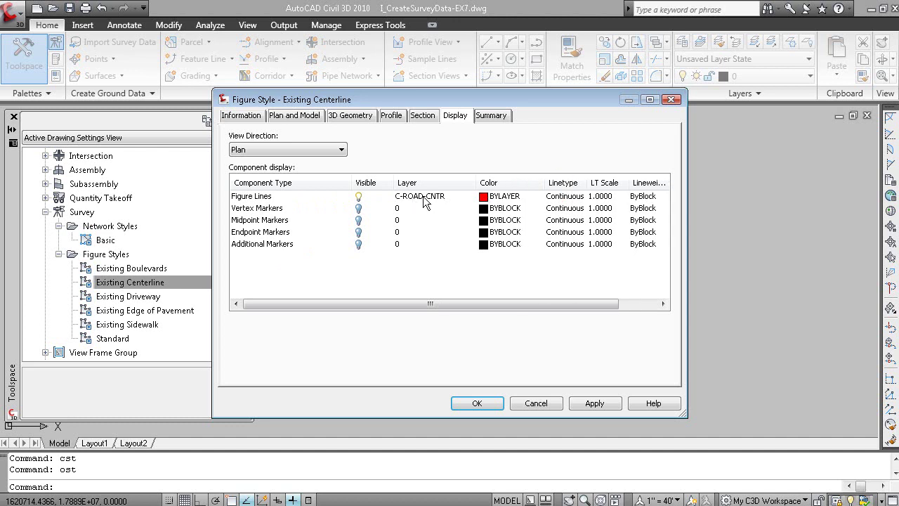
Review the profile, 3D geometry, and plan and model settings of the Existing Centerline figure style, returning to its display settings.
{"action": "left_click", "coordinate": [422, 115]}
{"action": "left_click", "coordinate": [392, 115]}
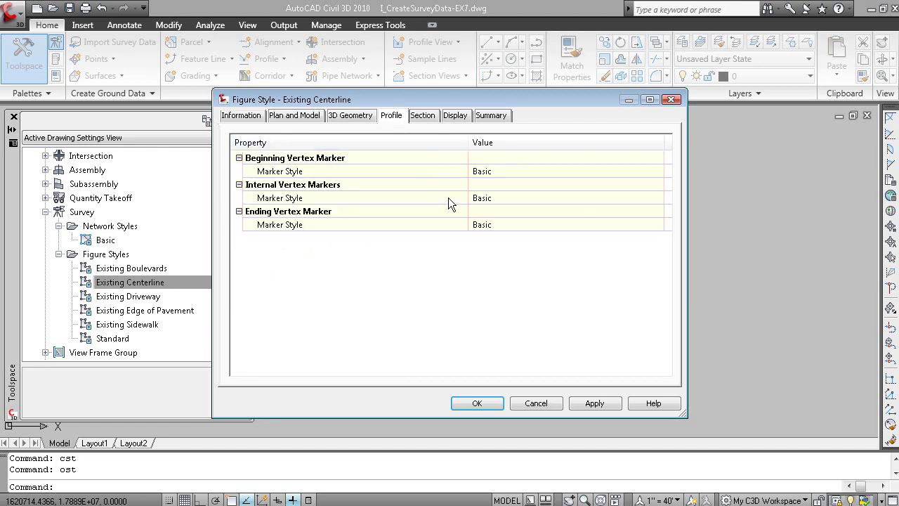
{"action": "left_click", "coordinate": [349, 115]}
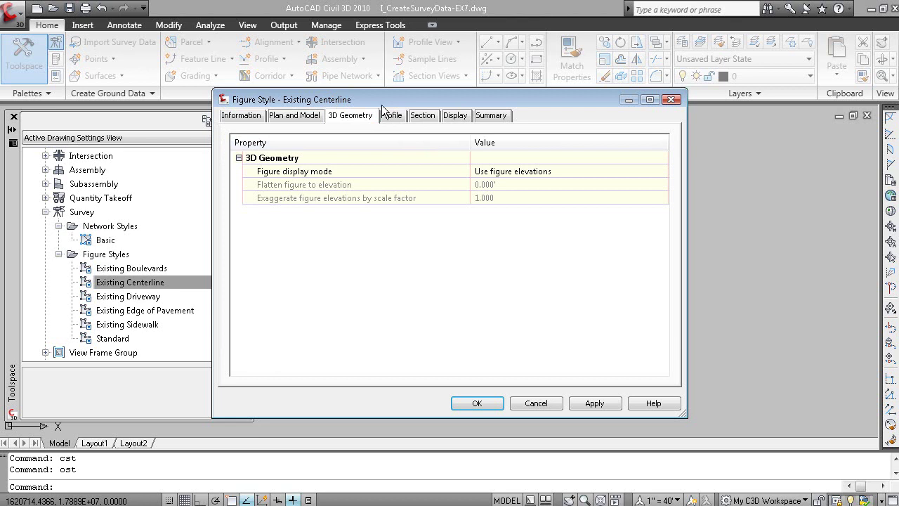
{"action": "left_click", "coordinate": [292, 115]}
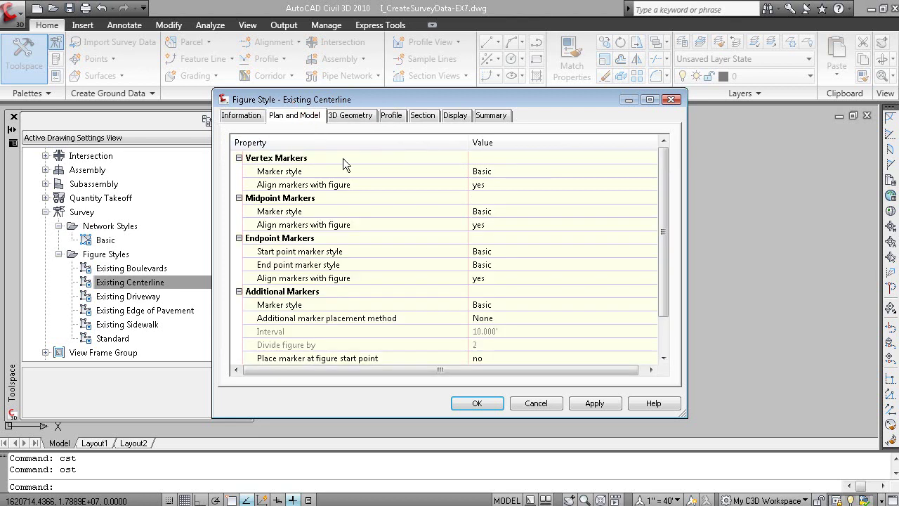
{"action": "left_click", "coordinate": [456, 117]}
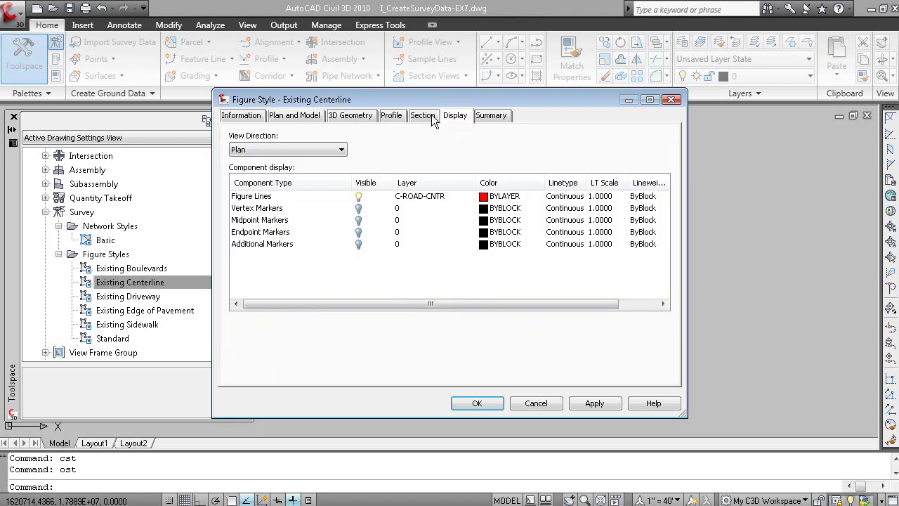
Examine the style's display components from Additional Markers to Figure Lines, and close the Existing Centerline figure style.
{"action": "left_click", "coordinate": [263, 244]}
{"action": "left_click", "coordinate": [267, 232]}
{"action": "left_click", "coordinate": [271, 220]}
{"action": "left_click", "coordinate": [273, 209]}
{"action": "left_click", "coordinate": [273, 198]}
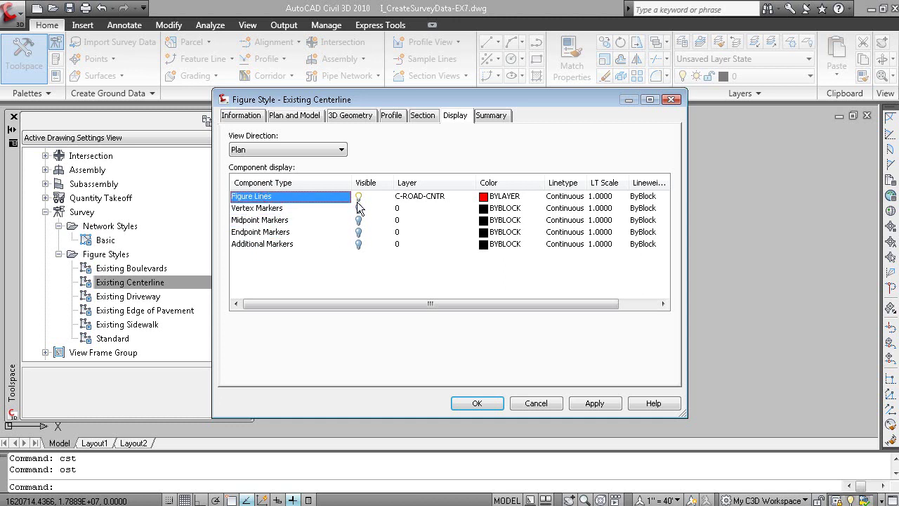
{"action": "left_click", "coordinate": [477, 402]}
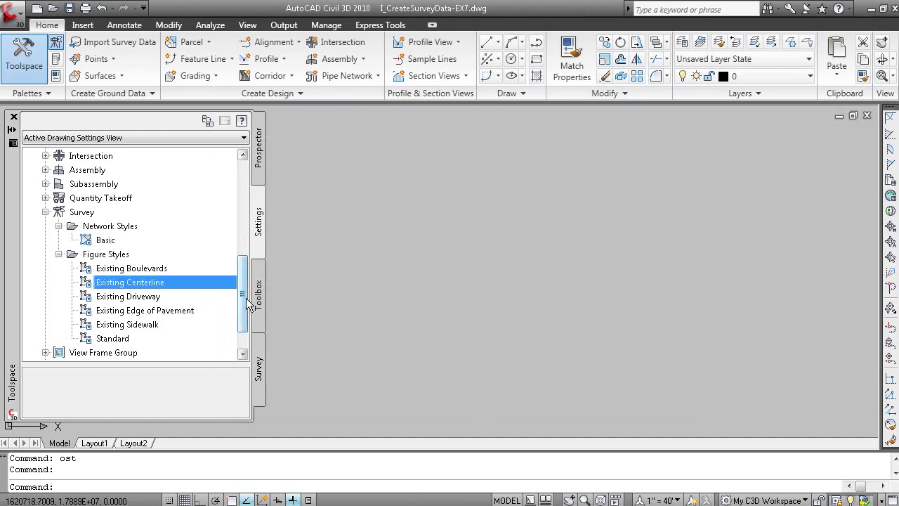
{"action": "scroll", "coordinate": [245, 309], "scroll_direction": "down", "scroll_amount": 1}
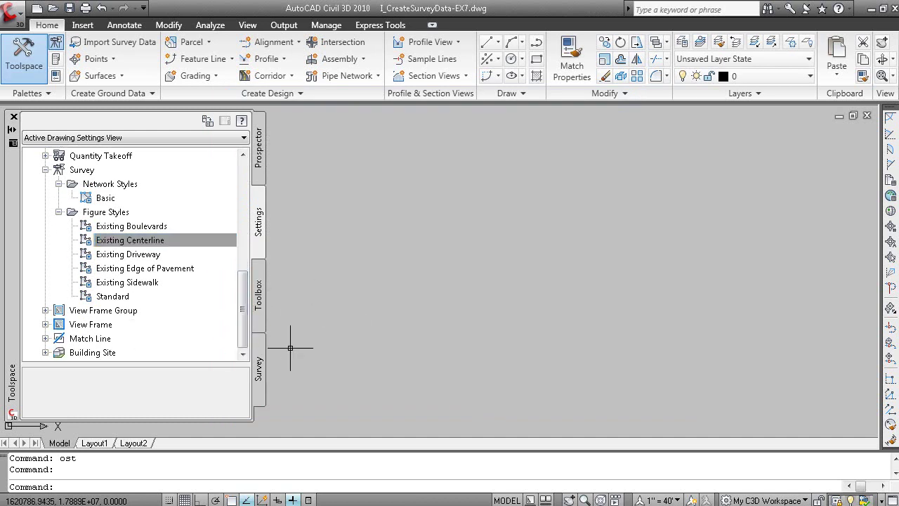
Switch to the lesson slides and advance to the EX5 – Create Figure Prefixes slide.
{"action": "key", "text": "alt+Tab"}
{"action": "key", "text": "alt+Tab"}
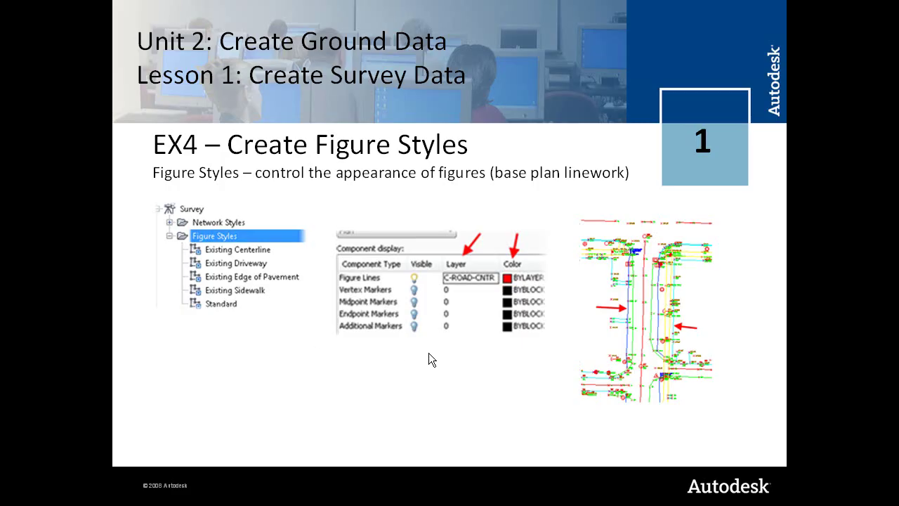
{"action": "left_click", "coordinate": [380, 289]}
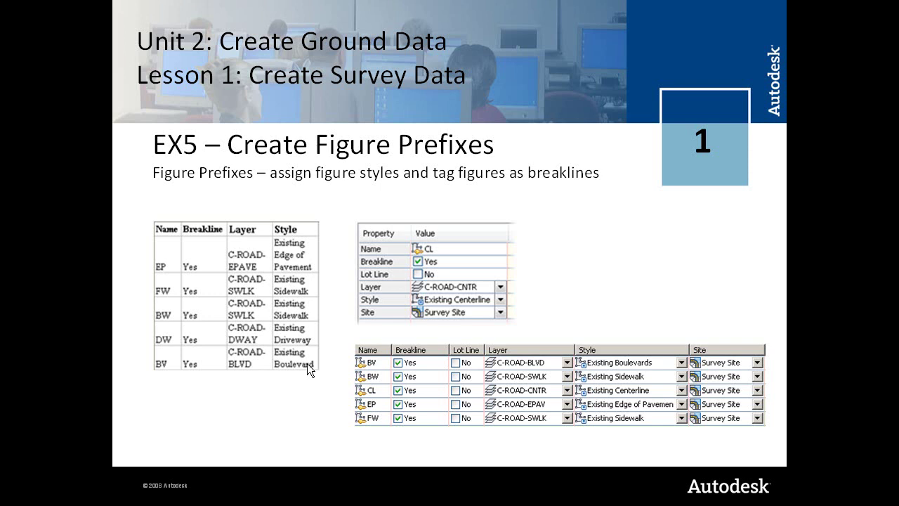
Switch to Civil 3D, view the Sample figure prefix database in the Figure Prefixes Editor, and close the editor.
{"action": "key", "text": "alt+Tab"}
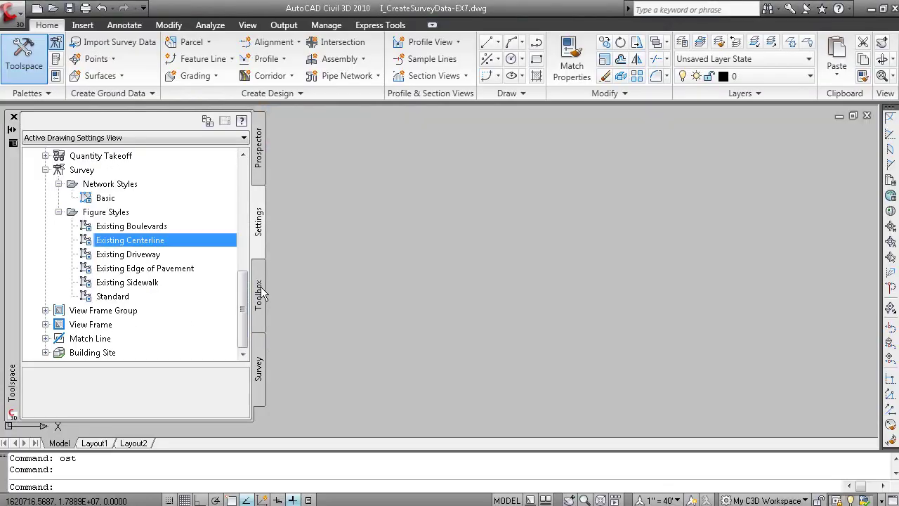
{"action": "left_click", "coordinate": [261, 356]}
{"action": "left_click", "coordinate": [45, 223]}
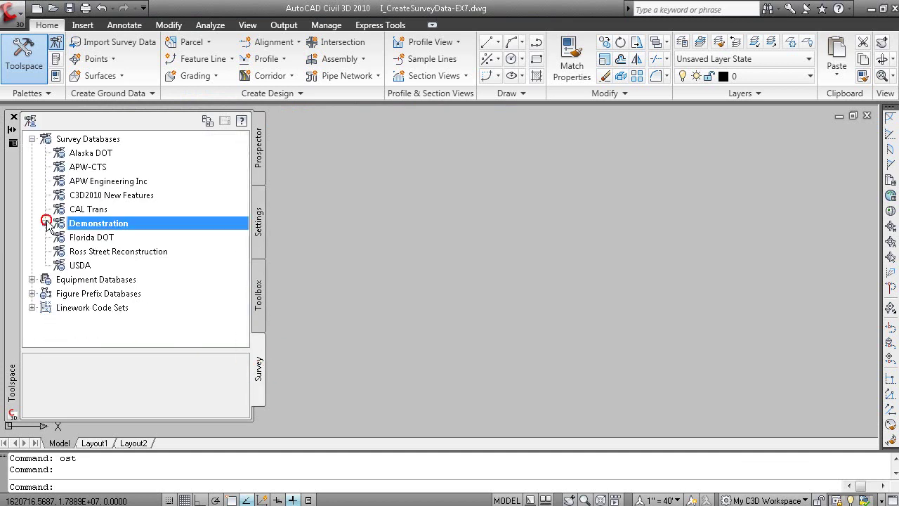
{"action": "left_click", "coordinate": [31, 293]}
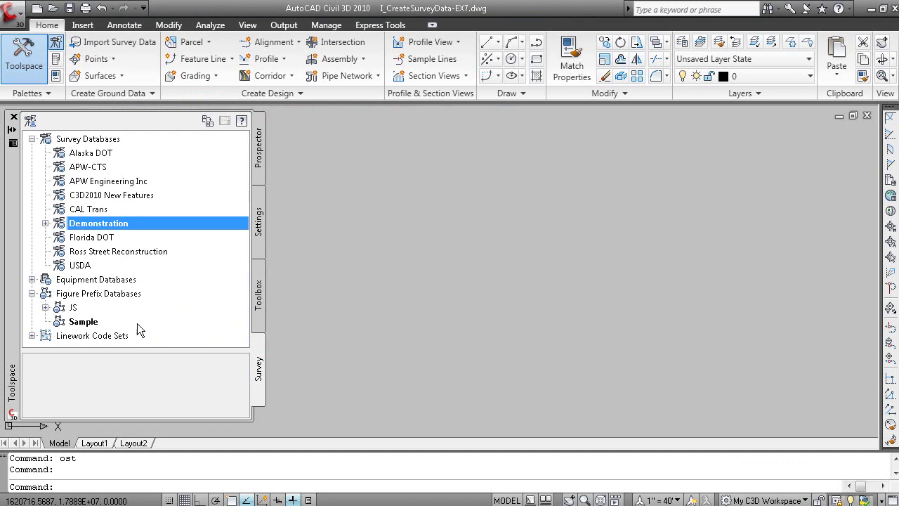
{"action": "left_click", "coordinate": [87, 322]}
{"action": "right_click", "coordinate": [104, 323]}
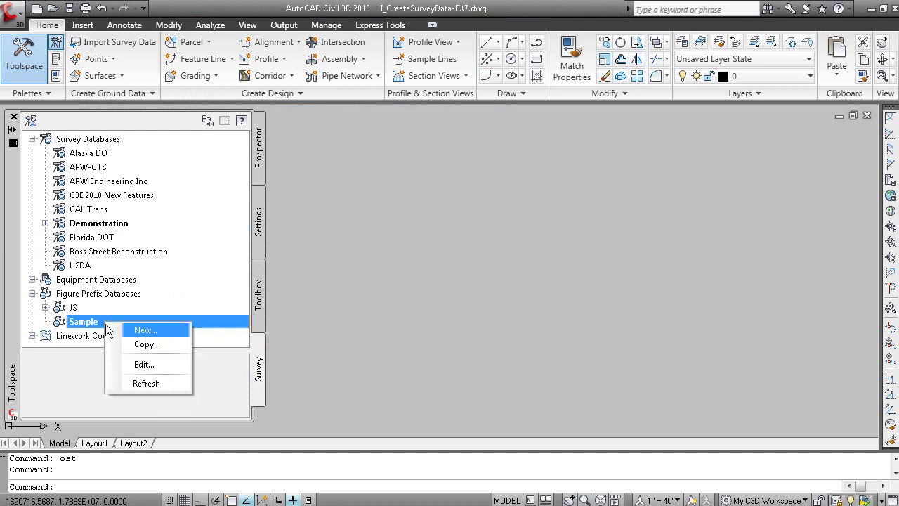
{"action": "left_click", "coordinate": [142, 365]}
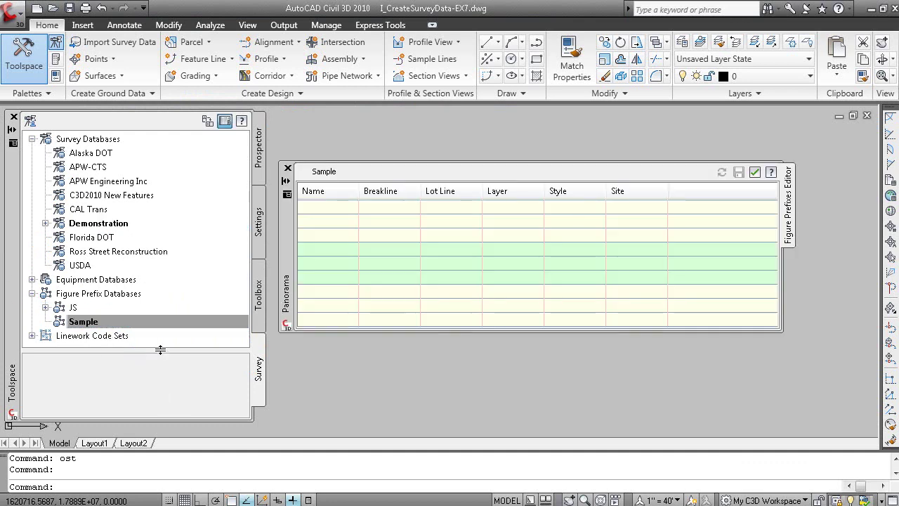
{"action": "left_click", "coordinate": [288, 168]}
Inspect the figure prefixes in the JS database, enlarging the Toolspace and its item list, and collapse the database.
{"action": "left_click", "coordinate": [45, 307]}
{"action": "left_click", "coordinate": [69, 279]}
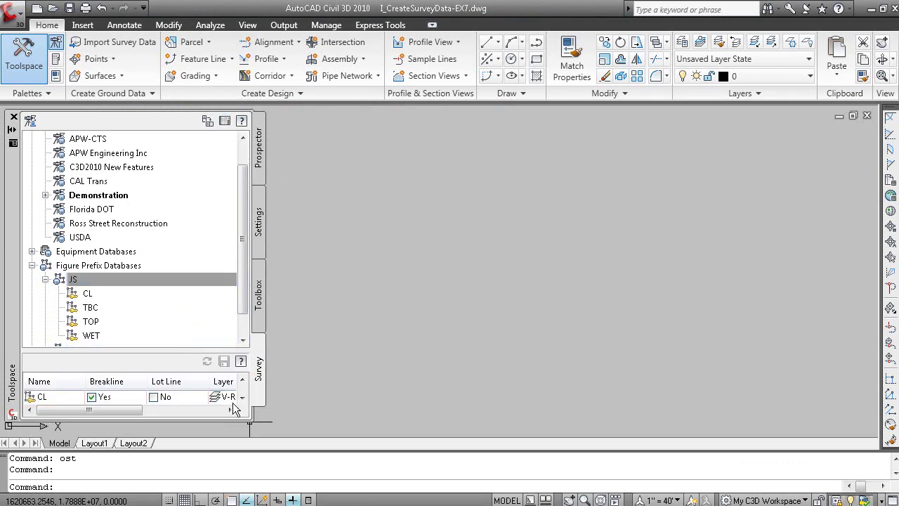
{"action": "left_click_drag", "start_coordinate": [210, 350], "coordinate": [211, 308]}
{"action": "left_click_drag", "start_coordinate": [255, 416], "coordinate": [283, 440]}
{"action": "left_click", "coordinate": [45, 279]}
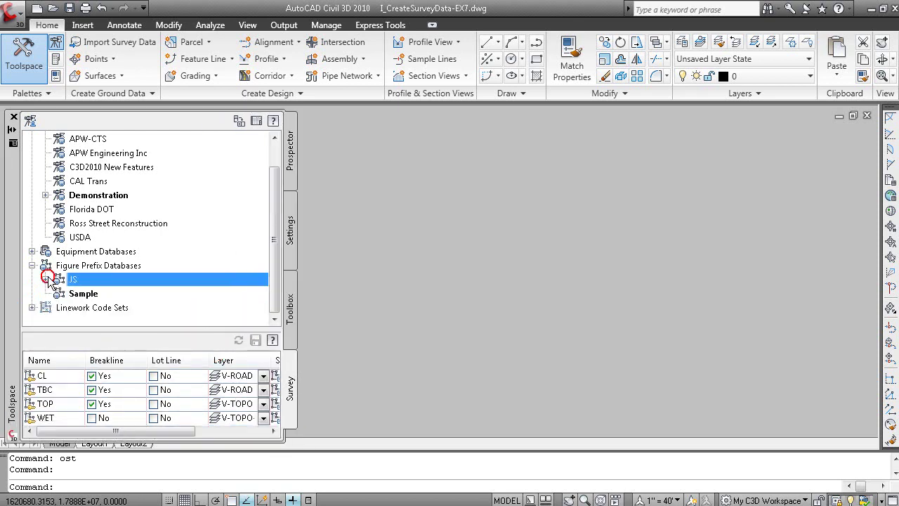
Start a new figure prefix in the Sample figure prefix database.
{"action": "left_click", "coordinate": [85, 295]}
{"action": "left_click", "coordinate": [195, 320]}
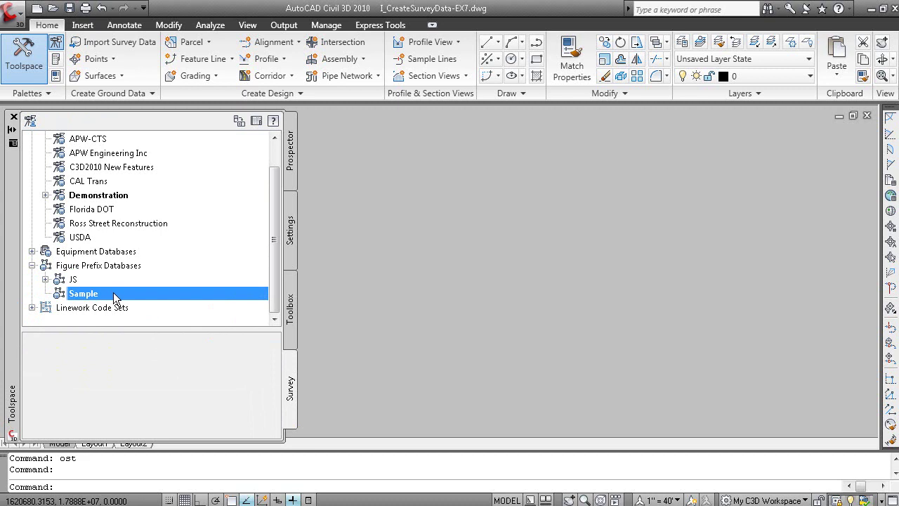
{"action": "right_click", "coordinate": [119, 294]}
{"action": "left_click", "coordinate": [177, 302]}
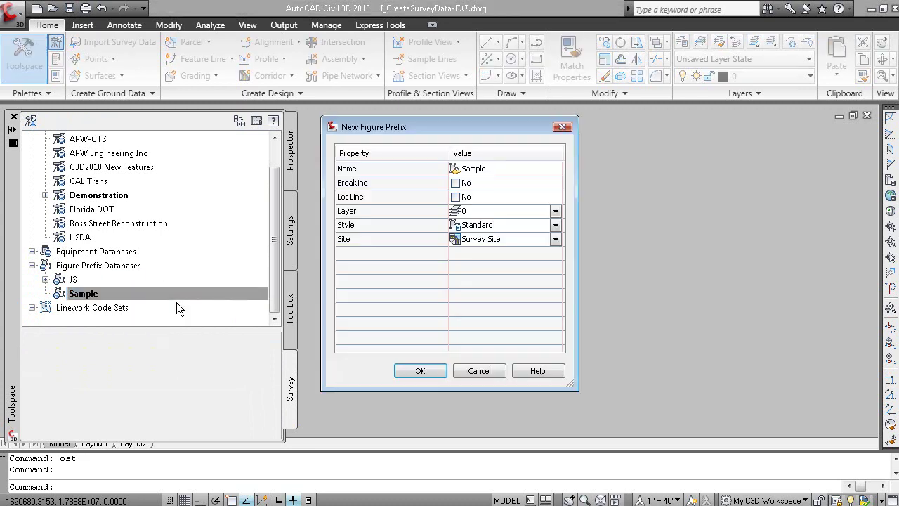
Check the figure prefix values on the EX5 lesson slide, and return to the New Figure Prefix dialog in Civil 3D.
{"action": "key", "text": "alt+Tab"}
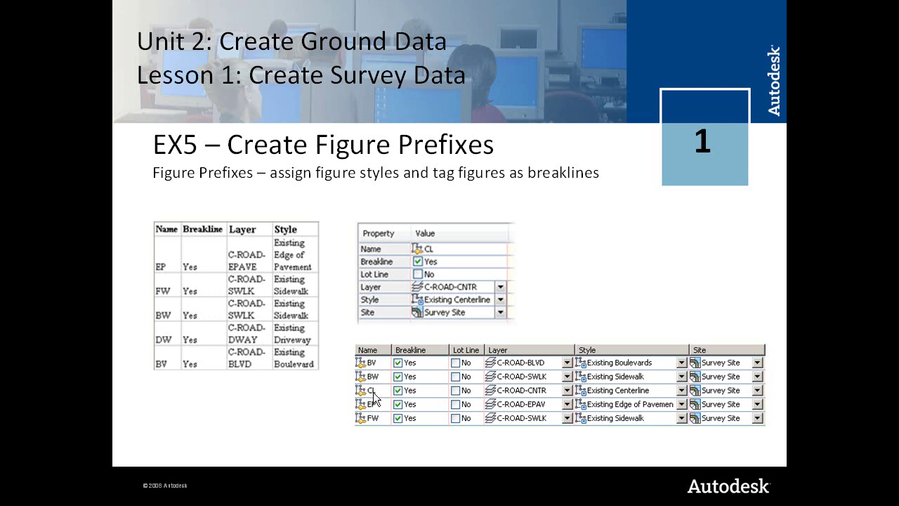
{"action": "key", "text": "alt+Tab"}
{"action": "key", "text": "alt+Tab"}
{"action": "key", "text": "alt+Tab"}
{"action": "key", "text": "alt+Tab"}
{"action": "key", "text": "Tab"}
{"action": "key", "text": "Tab"}
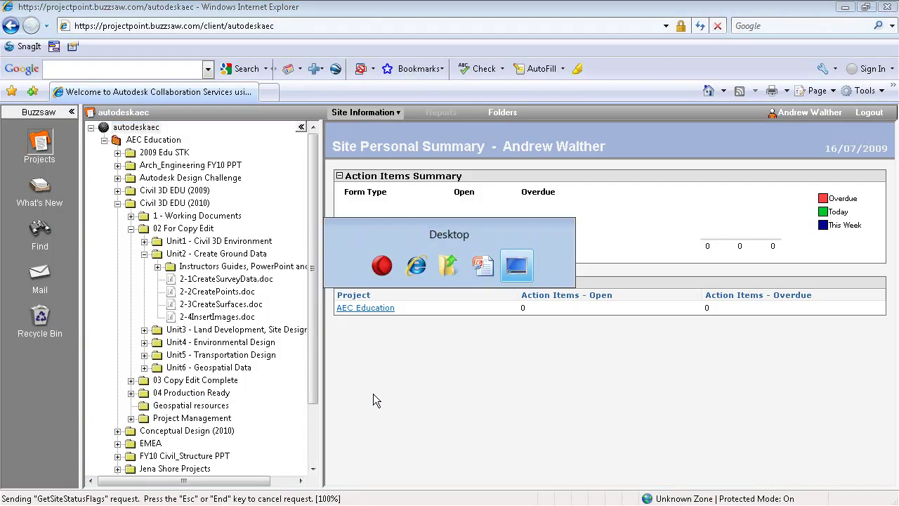
{"action": "key", "text": "super"}
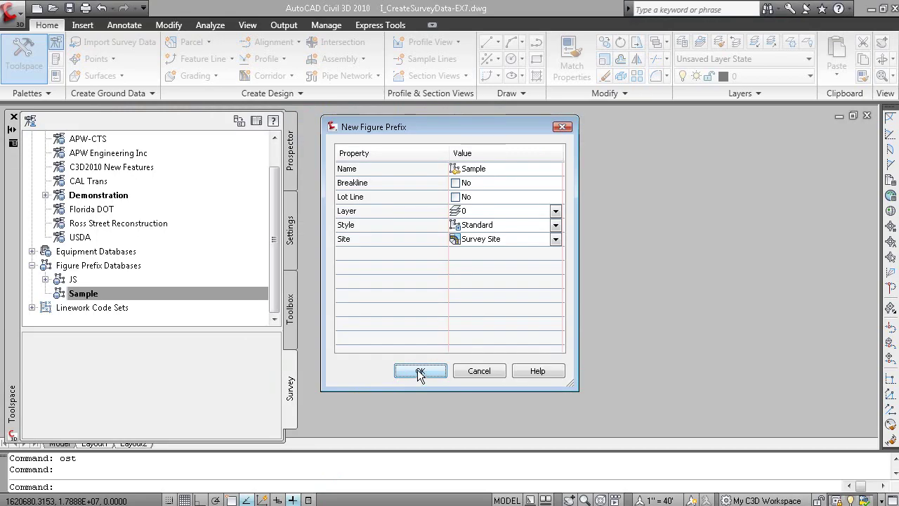
Name the new figure prefix CL and set it as a breakline.
{"action": "left_click", "coordinate": [505, 169]}
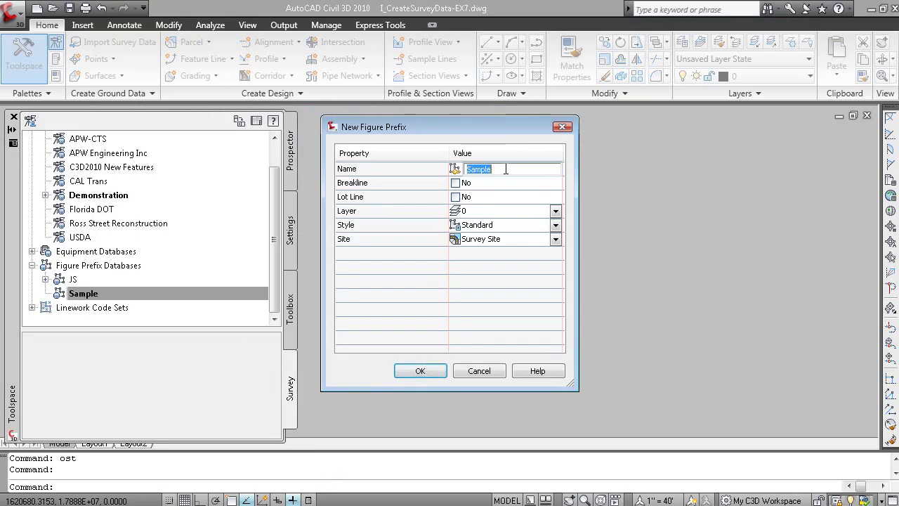
{"action": "type", "text": "CL"}
{"action": "left_click", "coordinate": [456, 183]}
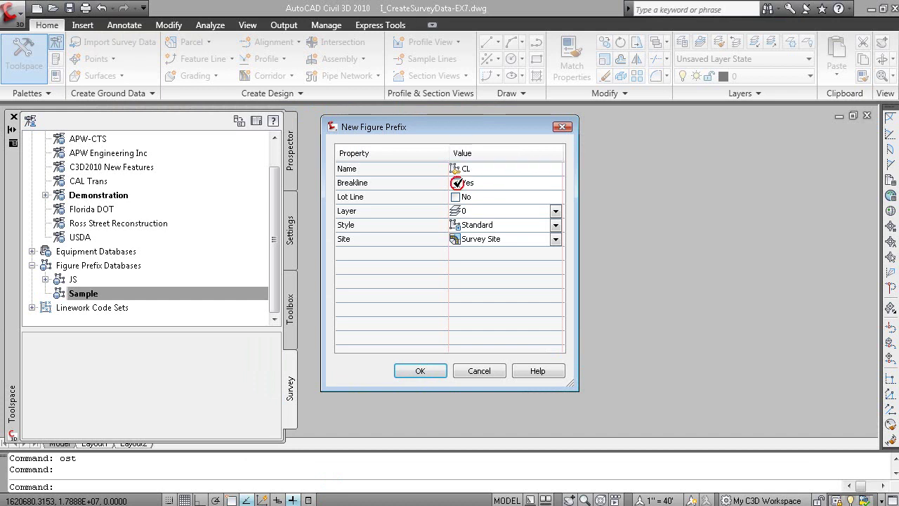
Assign the CL figure prefix to the layer C-ROAD-CNTR.
{"action": "left_click", "coordinate": [556, 211]}
{"action": "left_click", "coordinate": [557, 211]}
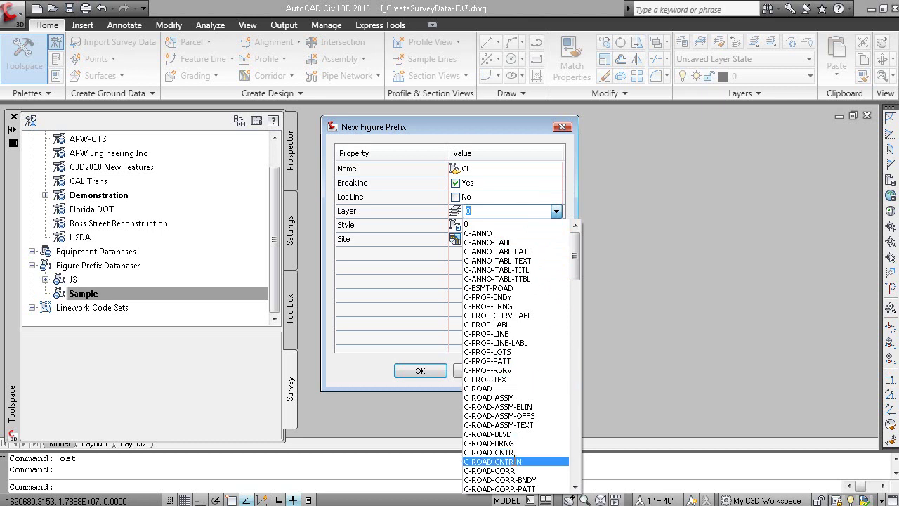
{"action": "left_click", "coordinate": [519, 462]}
{"action": "left_click", "coordinate": [555, 213]}
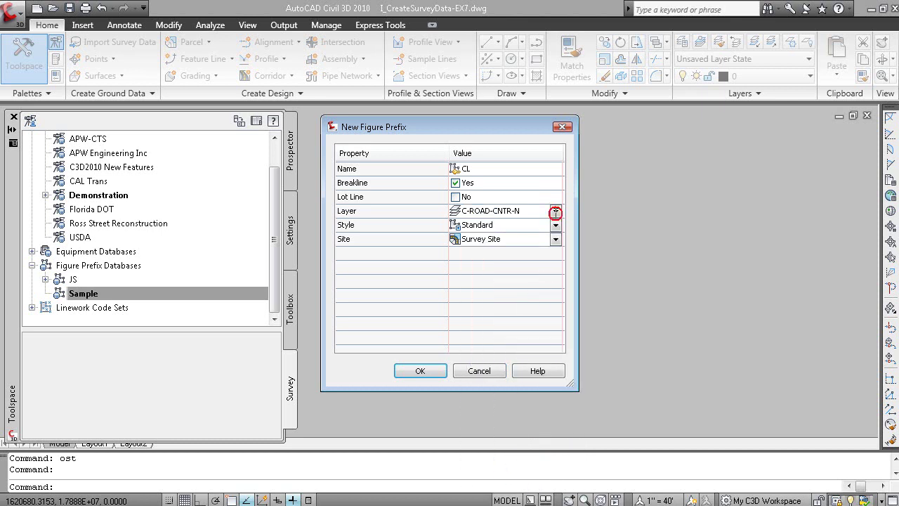
{"action": "left_click", "coordinate": [555, 212]}
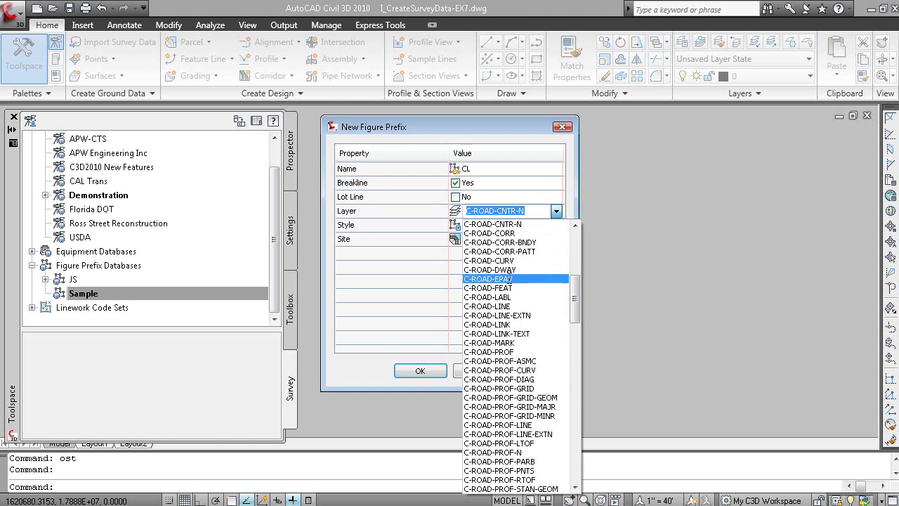
{"action": "scroll", "coordinate": [509, 279], "scroll_direction": "up", "scroll_amount": 1}
{"action": "left_click", "coordinate": [509, 243]}
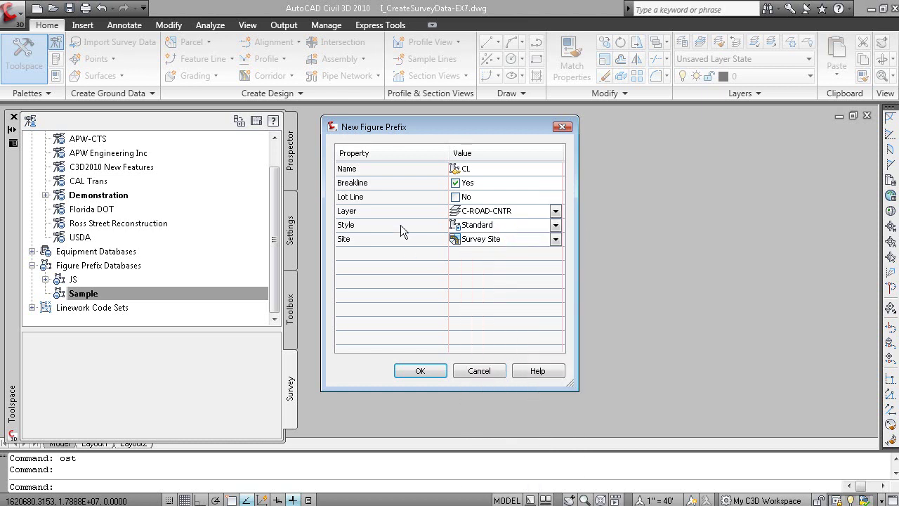
Set the CL prefix's style to Existing Centerline and create the prefix.
{"action": "left_click", "coordinate": [425, 225]}
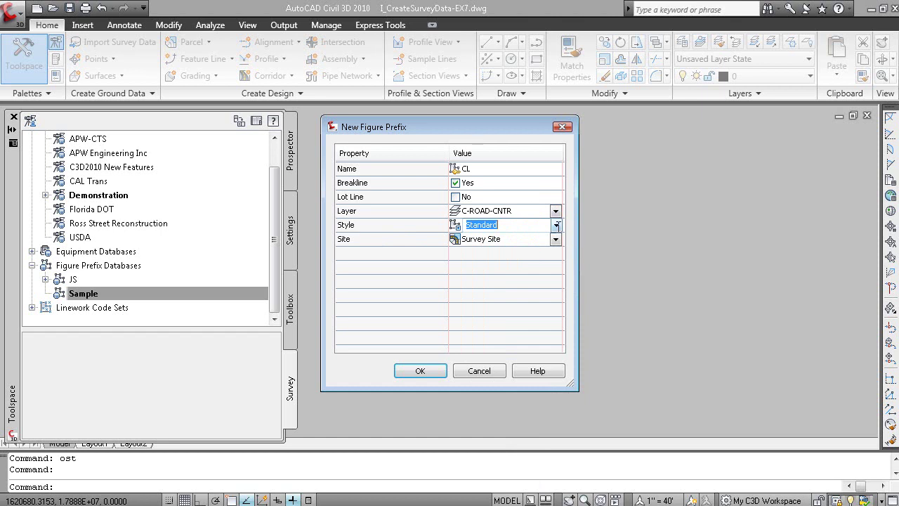
{"action": "left_click", "coordinate": [556, 224]}
{"action": "left_click", "coordinate": [523, 247]}
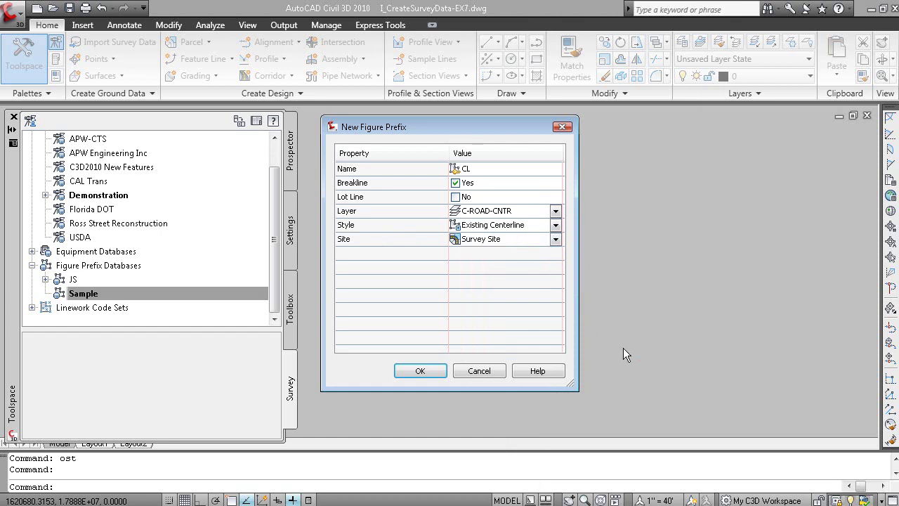
{"action": "left_click", "coordinate": [421, 371]}
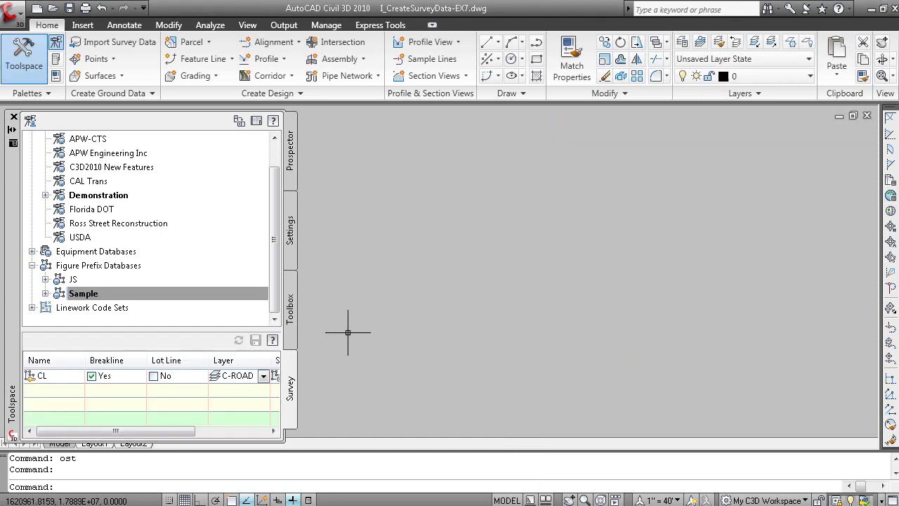
Expand the Sample figure prefix database and start another new figure prefix in it.
{"action": "left_click", "coordinate": [44, 294]}
{"action": "right_click", "coordinate": [114, 295]}
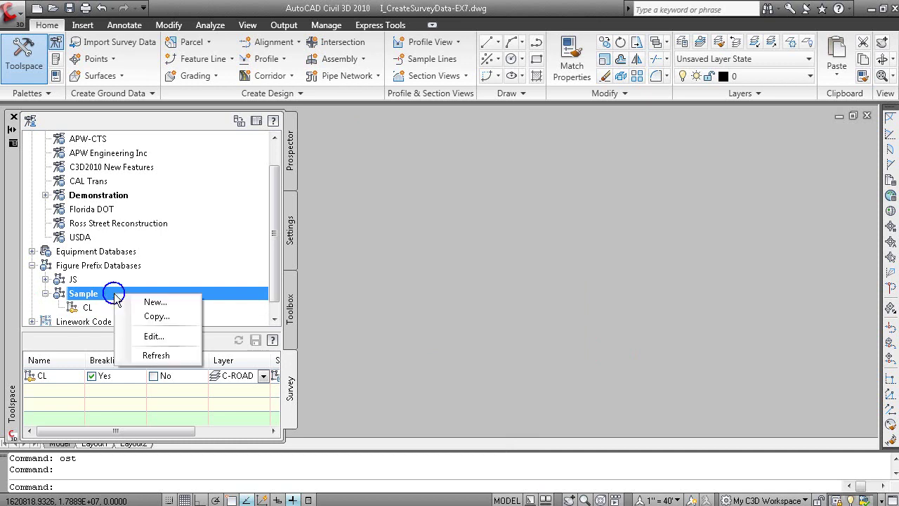
{"action": "left_click", "coordinate": [152, 301]}
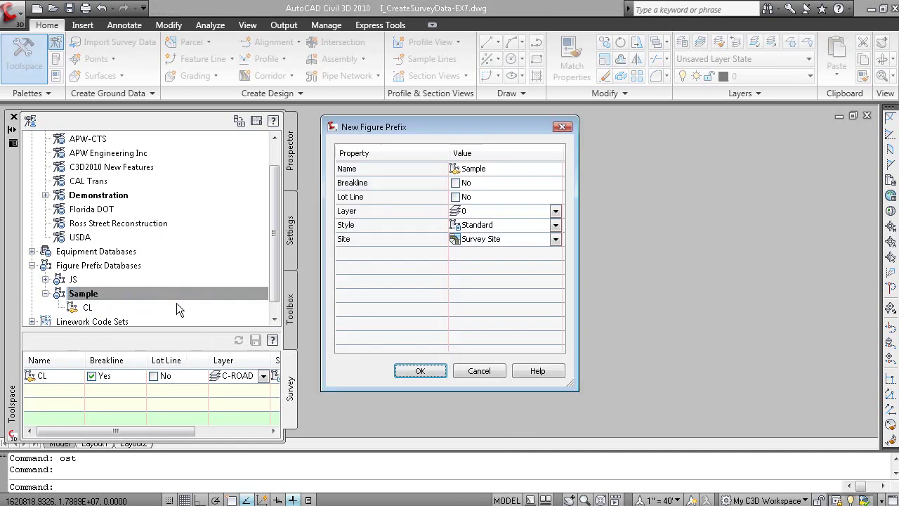
Check the EP prefix values on the EX5 lesson slide and return to the New Figure Prefix dialog in Civil 3D.
{"action": "key", "text": "alt+Tab"}
{"action": "key", "text": "alt+Tab"}
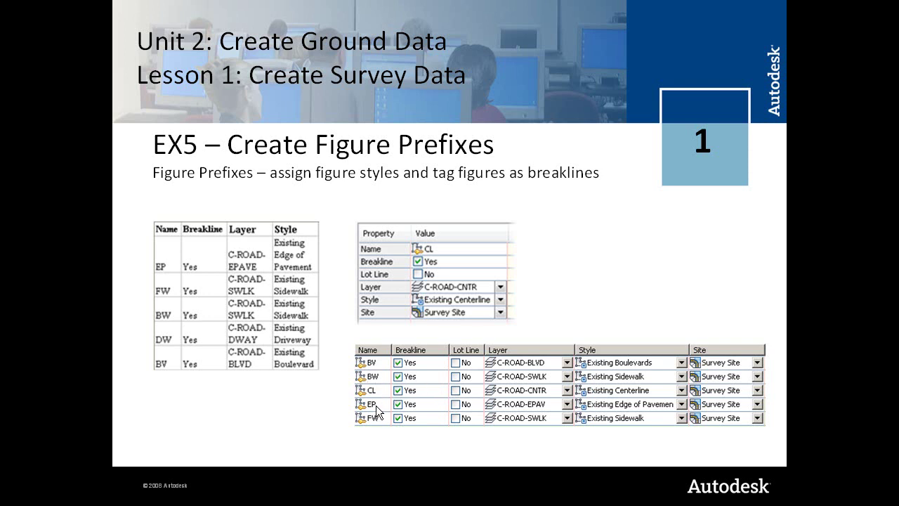
{"action": "key", "text": "alt+Tab"}
{"action": "key", "text": "alt+Tab"}
{"action": "key", "text": "super"}
{"action": "left_click", "coordinate": [295, 492]}
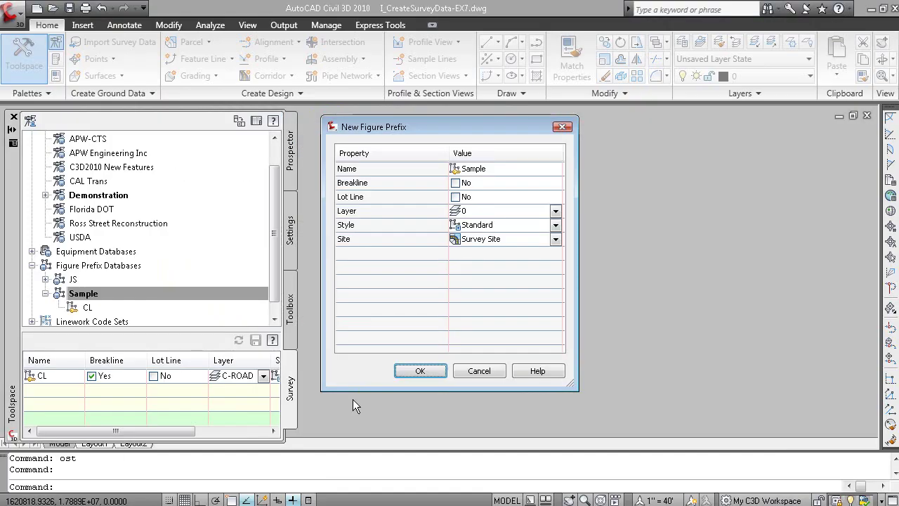
Name the new figure prefix EP and set it as a breakline on the layer C-ROAD-EPAV.
{"action": "left_click", "coordinate": [487, 168]}
{"action": "type", "text": "e"}
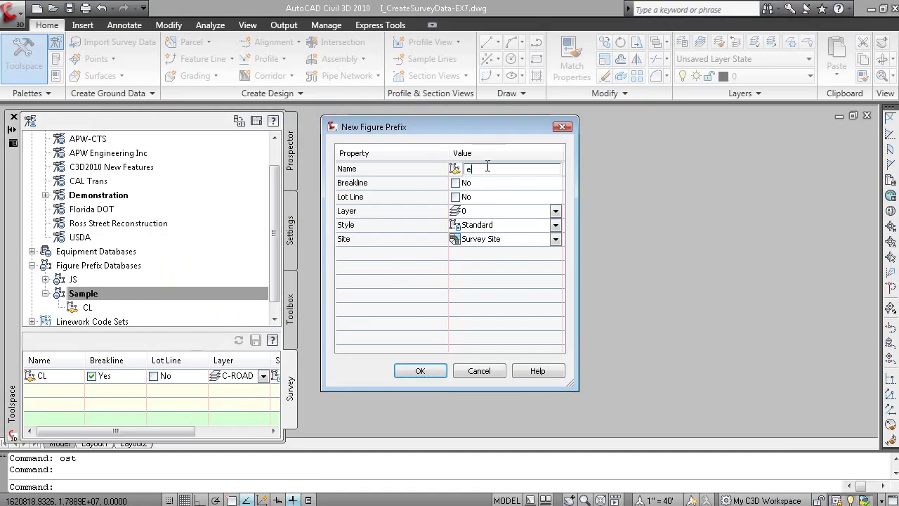
{"action": "left_click", "coordinate": [456, 182]}
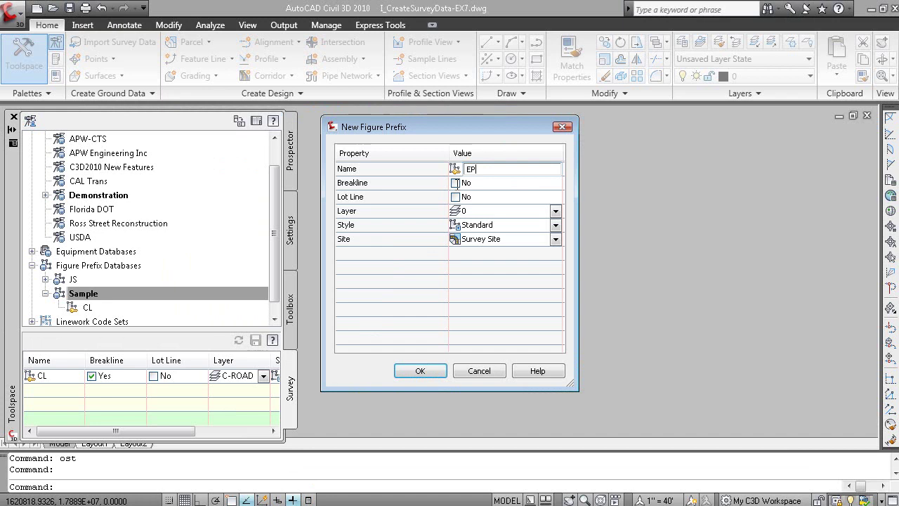
{"action": "left_click", "coordinate": [556, 212]}
{"action": "left_click", "coordinate": [555, 212]}
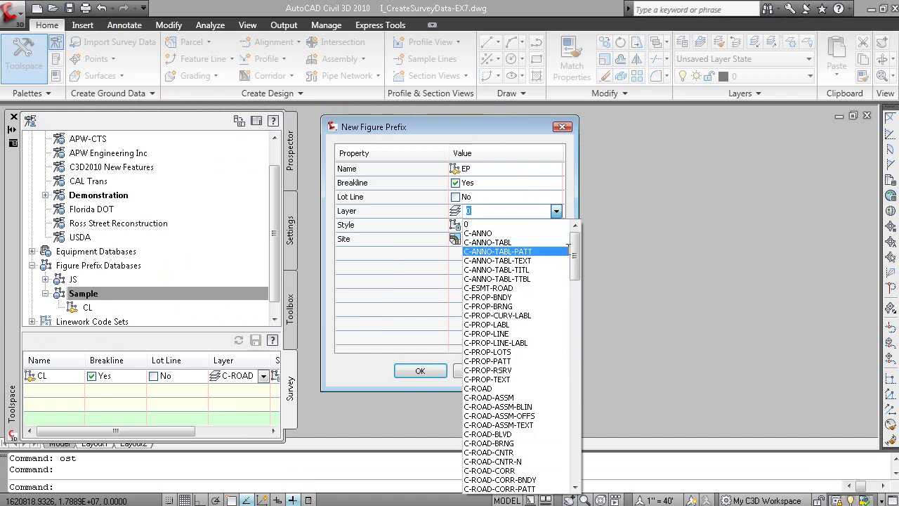
{"action": "scroll", "coordinate": [570, 287], "scroll_direction": "down", "scroll_amount": 5}
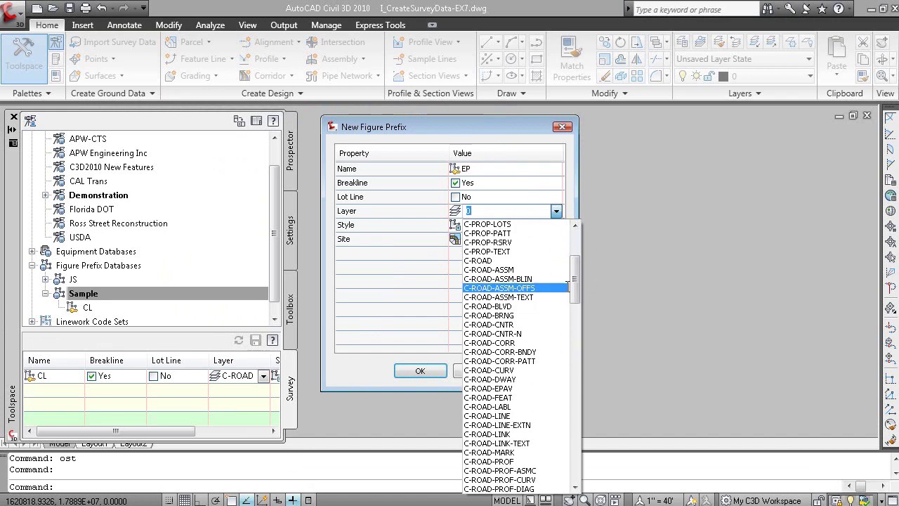
{"action": "left_click", "coordinate": [522, 386]}
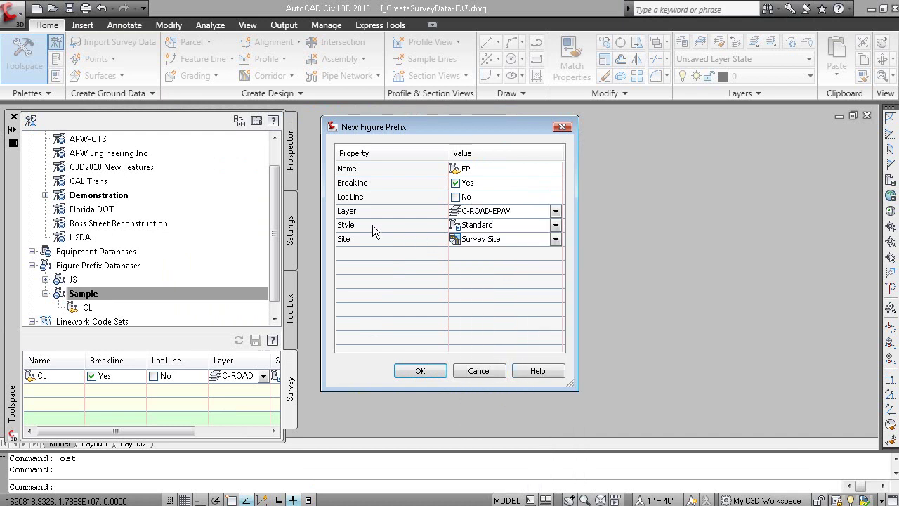
Set the EP prefix's style to Existing Edge of Pavement, create the prefix, and select the Sample database.
{"action": "left_click", "coordinate": [555, 225]}
{"action": "left_click", "coordinate": [556, 225]}
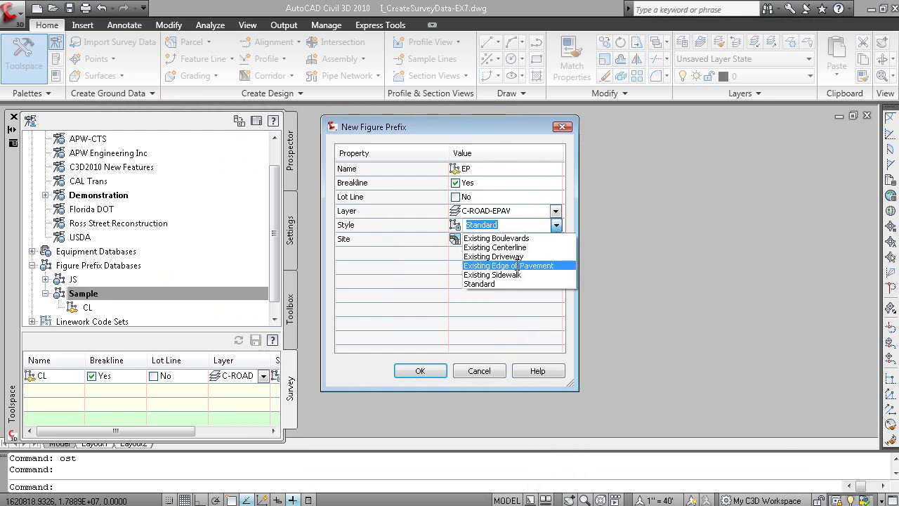
{"action": "left_click", "coordinate": [508, 266]}
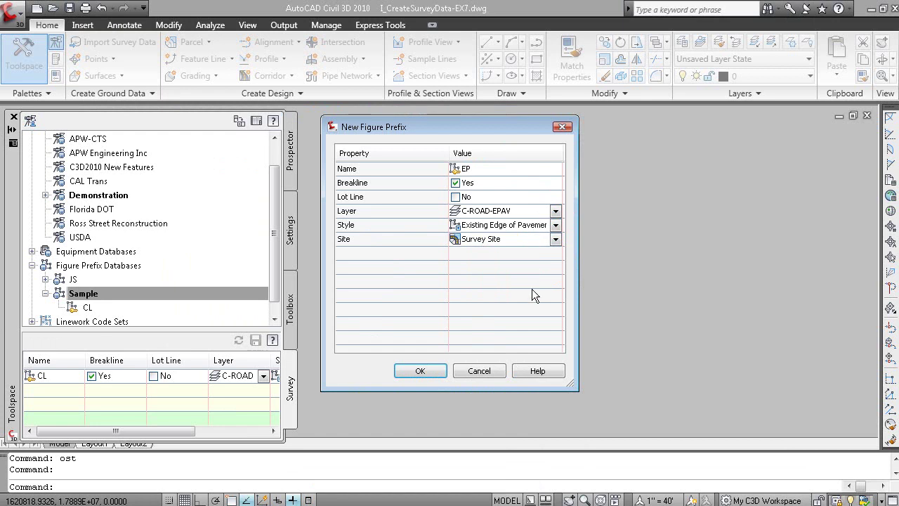
{"action": "left_click", "coordinate": [420, 371]}
{"action": "left_click", "coordinate": [179, 294]}
Examine the Figure Defaults in the Survey User Settings, including the figure prefix database path, with the preceding categories collapsed, and close the settings.
{"action": "left_click_drag", "start_coordinate": [275, 271], "coordinate": [275, 232]}
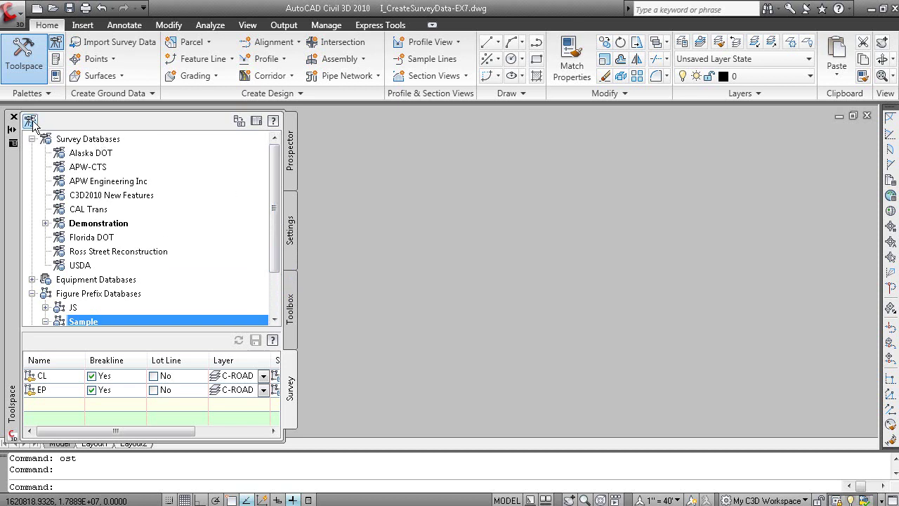
{"action": "left_click", "coordinate": [30, 121]}
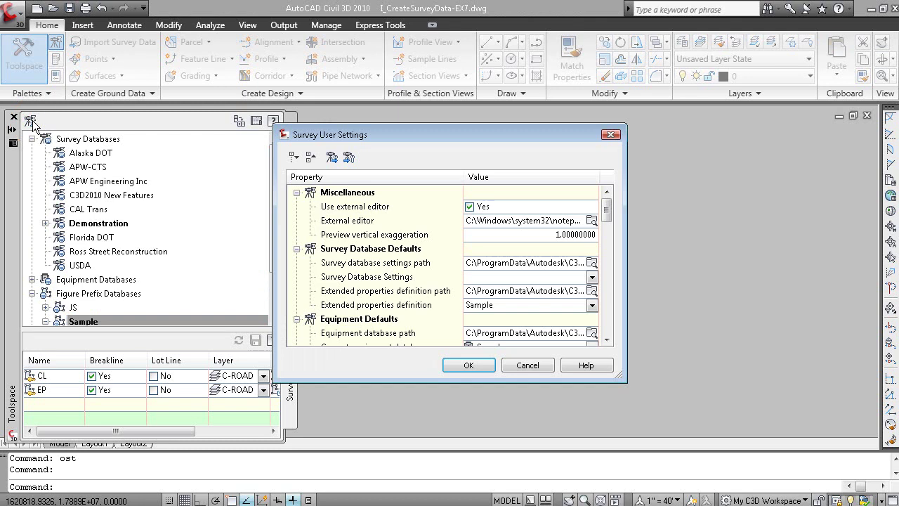
{"action": "left_click_drag", "start_coordinate": [624, 383], "coordinate": [739, 413]}
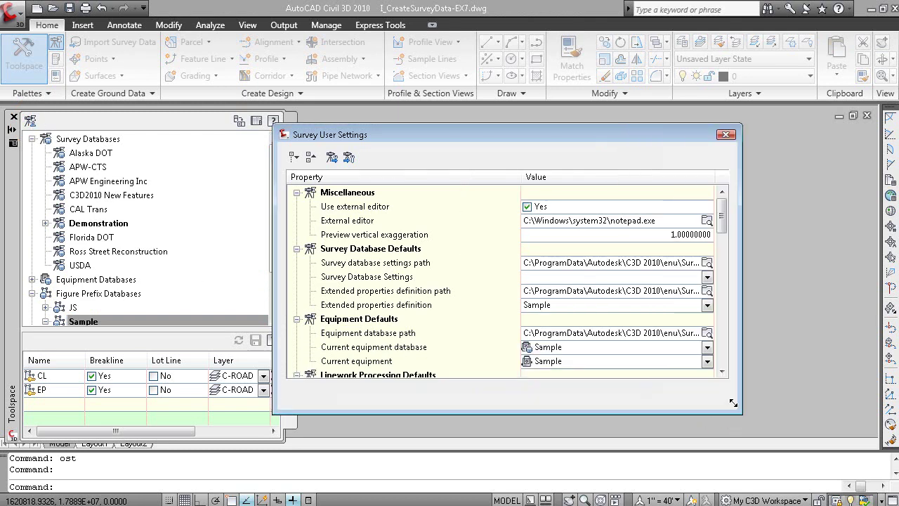
{"action": "left_click", "coordinate": [296, 193]}
{"action": "left_click", "coordinate": [297, 207]}
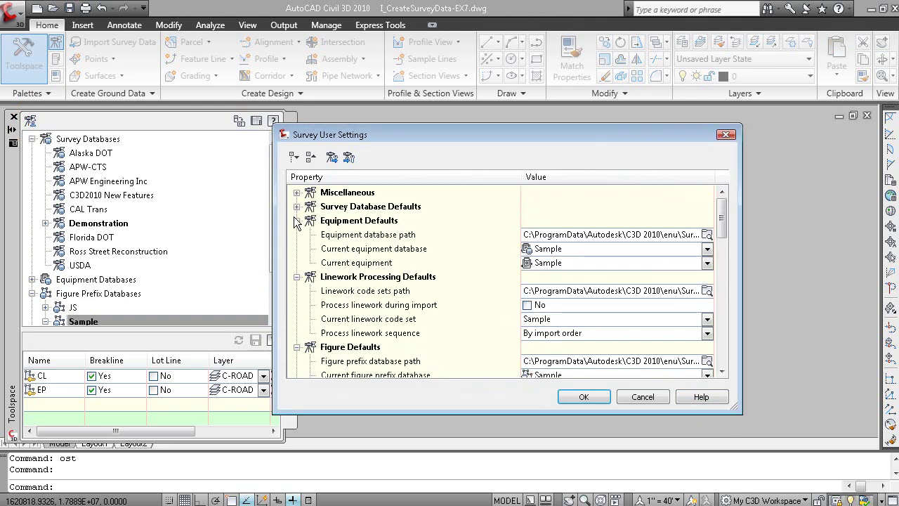
{"action": "left_click", "coordinate": [296, 220]}
{"action": "left_click", "coordinate": [296, 234]}
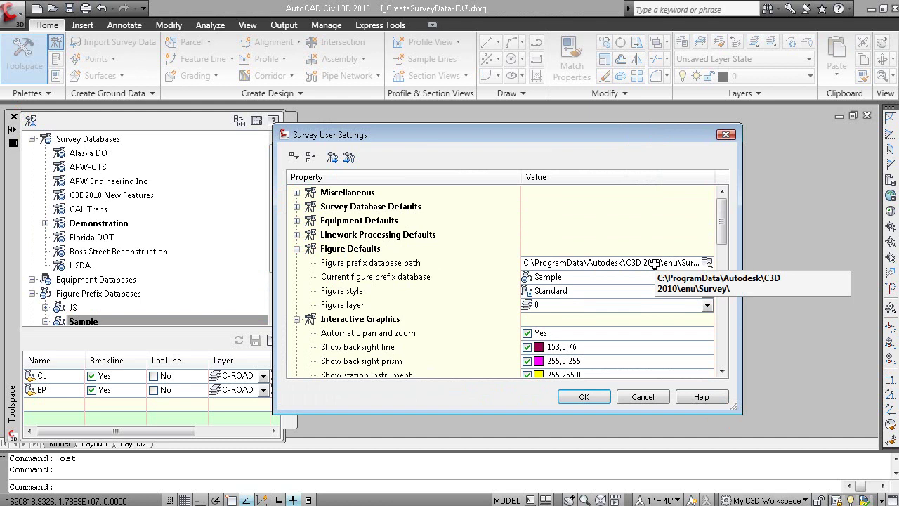
{"action": "left_click", "coordinate": [584, 397]}
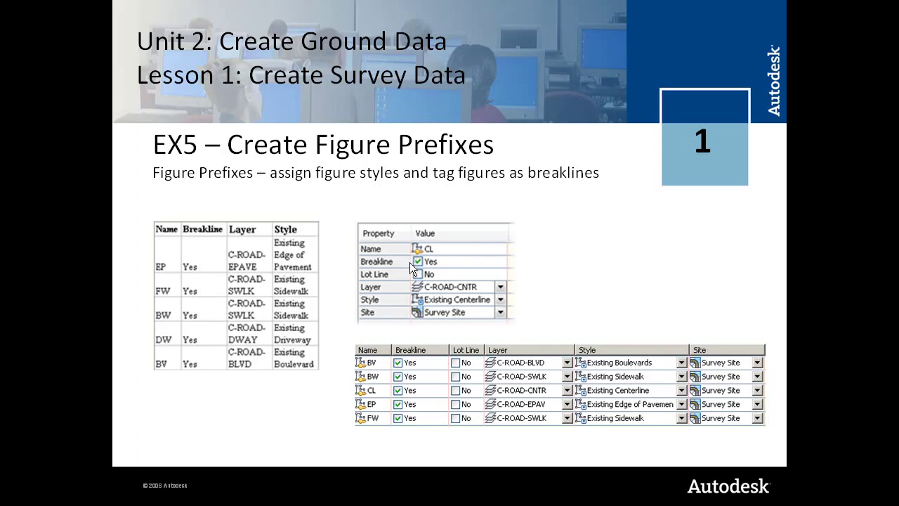
Advance the lesson slides to EX6 – Import Survey Data, and switch to the Windows Explorer window.
{"action": "left_click", "coordinate": [402, 267]}
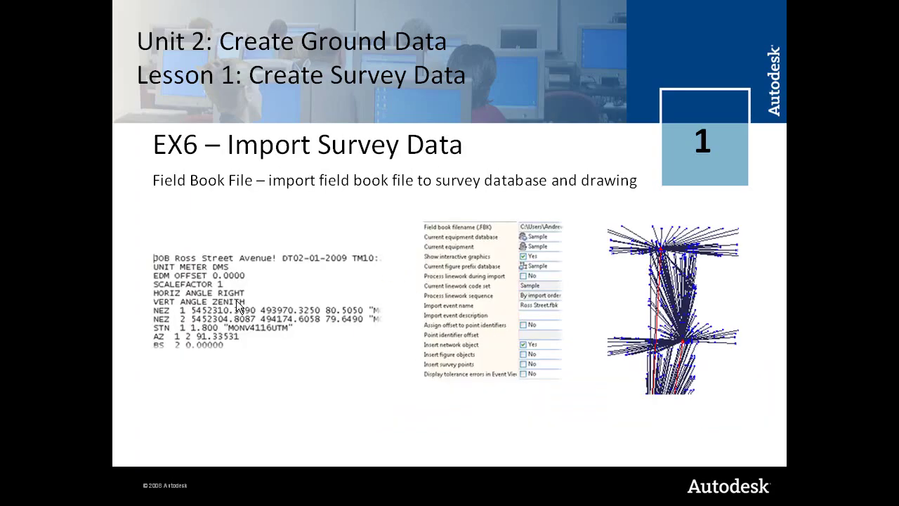
{"action": "key", "text": "alt+Tab"}
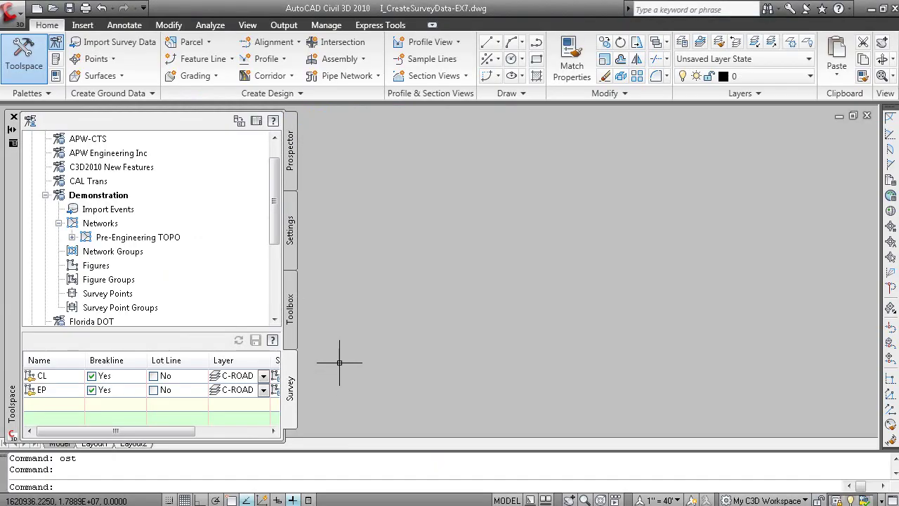
{"action": "key", "text": "super"}
{"action": "left_click", "coordinate": [225, 496]}
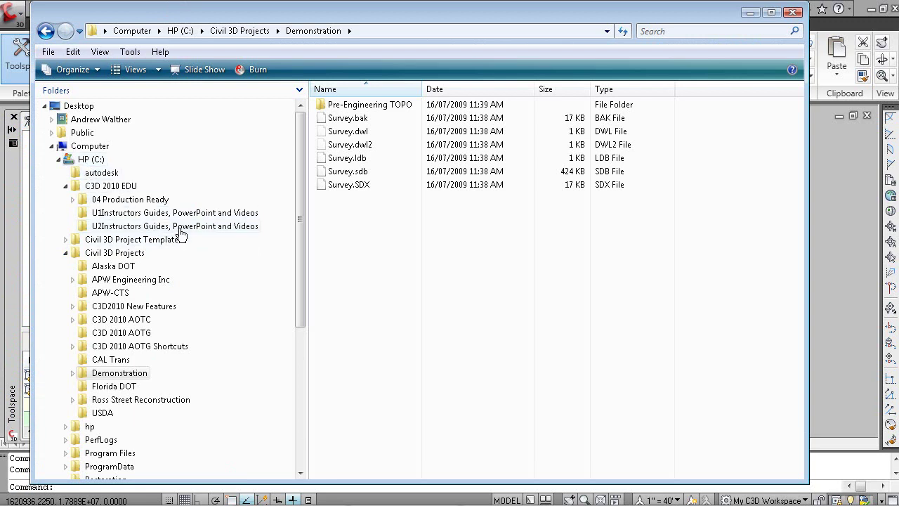
Browse to the Lesson 1 - Working with Survey Data folder inside the Data folder of Unit2 - Create Ground Data.
{"action": "left_click", "coordinate": [73, 200]}
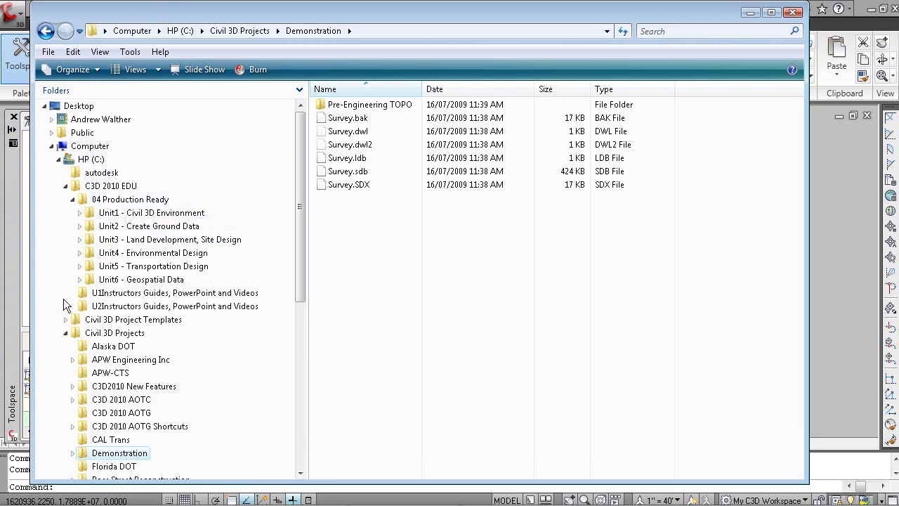
{"action": "left_click", "coordinate": [156, 228]}
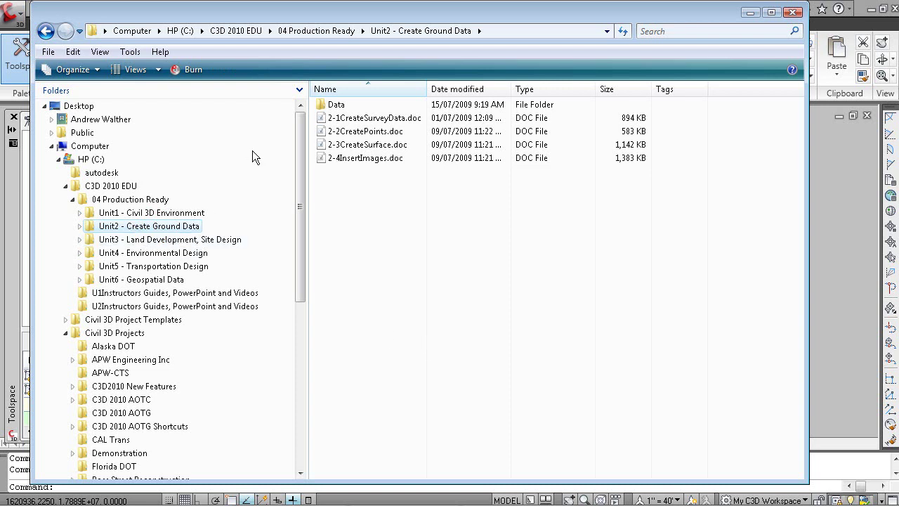
{"action": "double_click", "coordinate": [335, 104]}
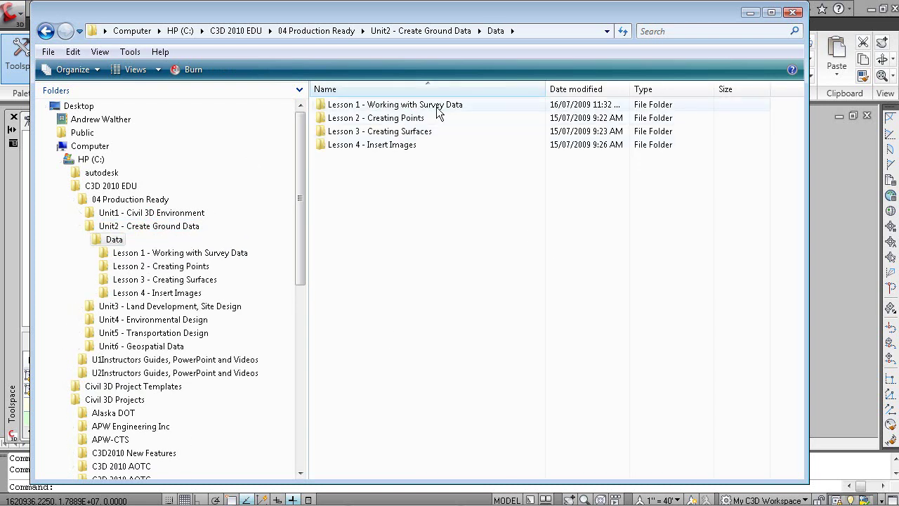
{"action": "double_click", "coordinate": [412, 104]}
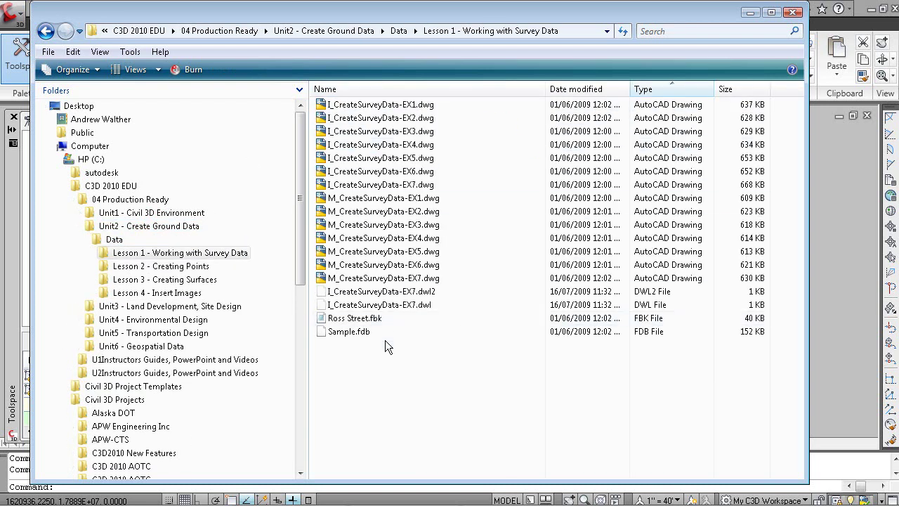
Open the field book file Ross Street.fbk in Notepad, examine its contents, and return to Civil 3D.
{"action": "left_click", "coordinate": [344, 320]}
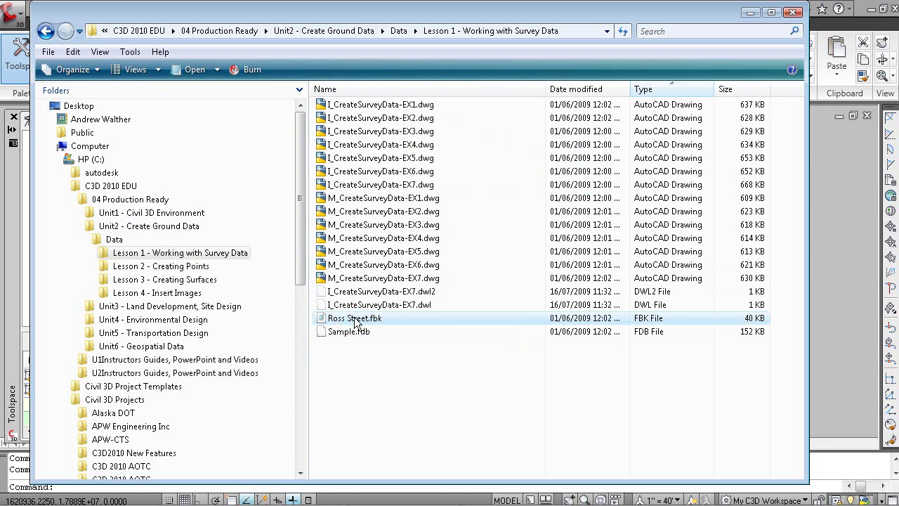
{"action": "left_click", "coordinate": [409, 318]}
{"action": "left_click", "coordinate": [409, 318]}
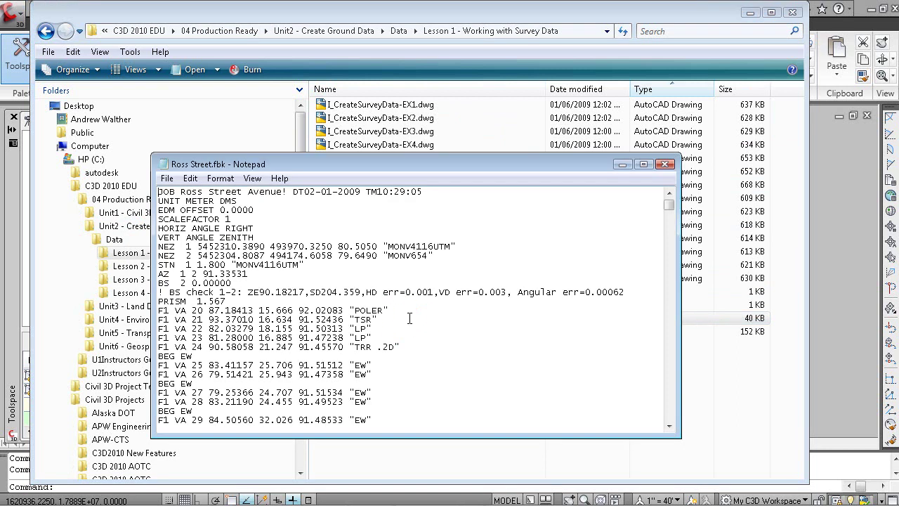
{"action": "left_click_drag", "start_coordinate": [513, 154], "coordinate": [515, 104]}
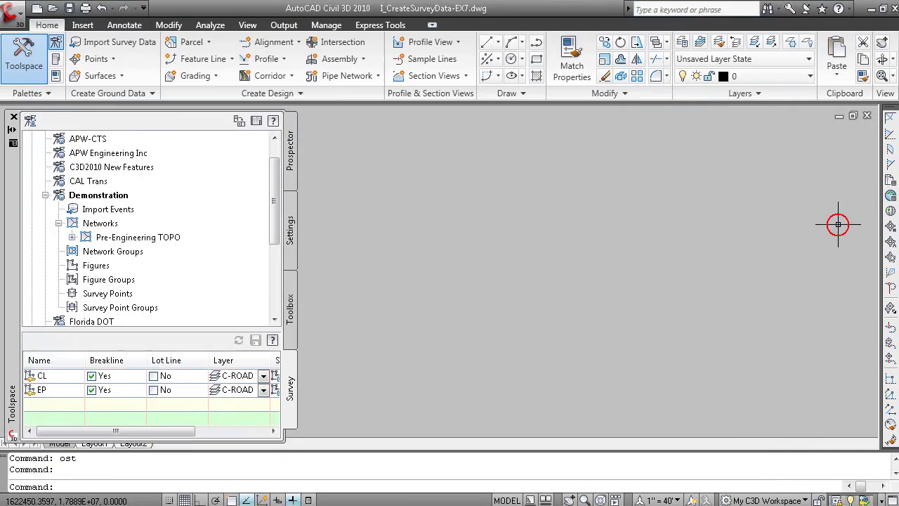
{"action": "left_click", "coordinate": [837, 222]}
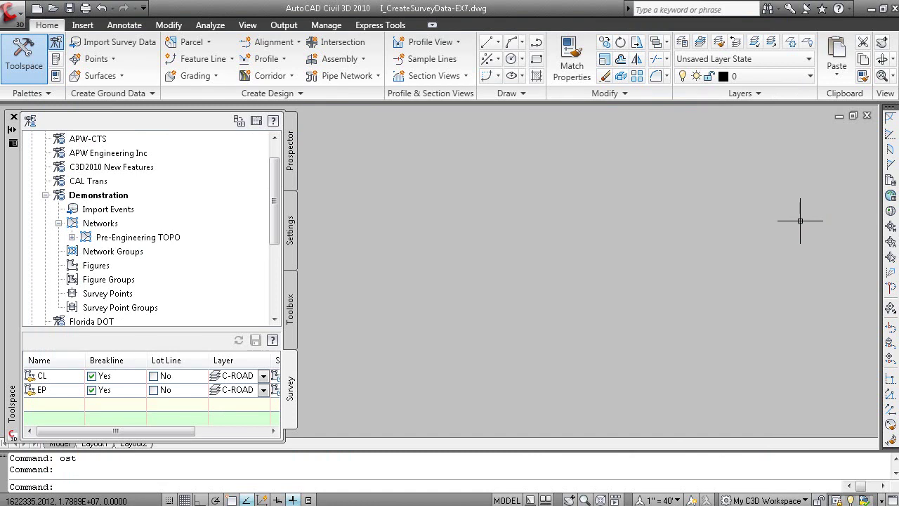
Switch to the EX6 – Import Survey Data lesson slide, view the field book import overview, and return to Civil 3D.
{"action": "key", "text": "alt+Tab"}
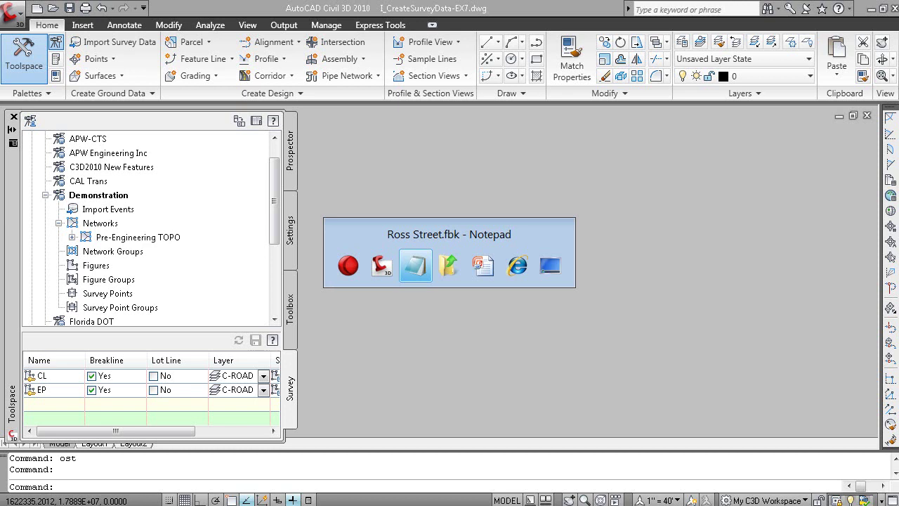
{"action": "key", "text": "Tab"}
{"action": "key", "text": "Tab"}
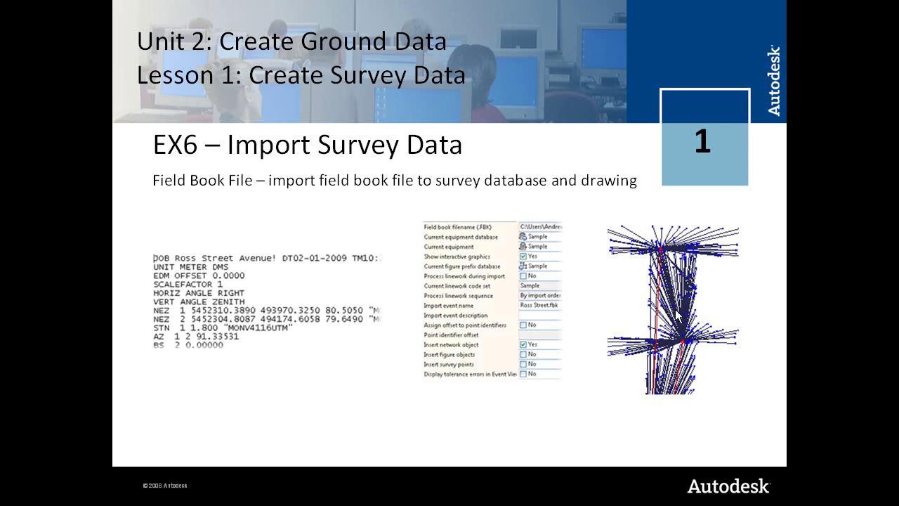
{"action": "key", "text": "alt+Tab"}
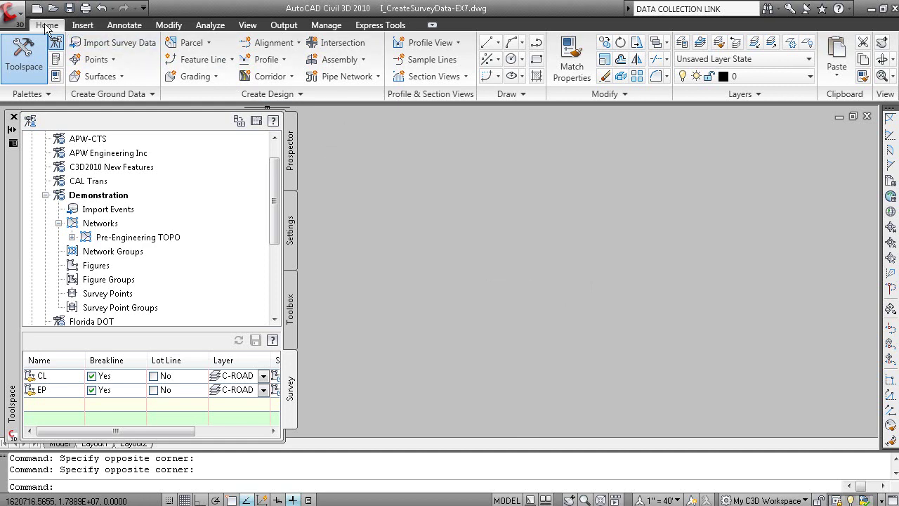
Launch Survey Data Collection Link and open its Convert File Format dialog.
{"action": "left_click", "coordinate": [118, 97]}
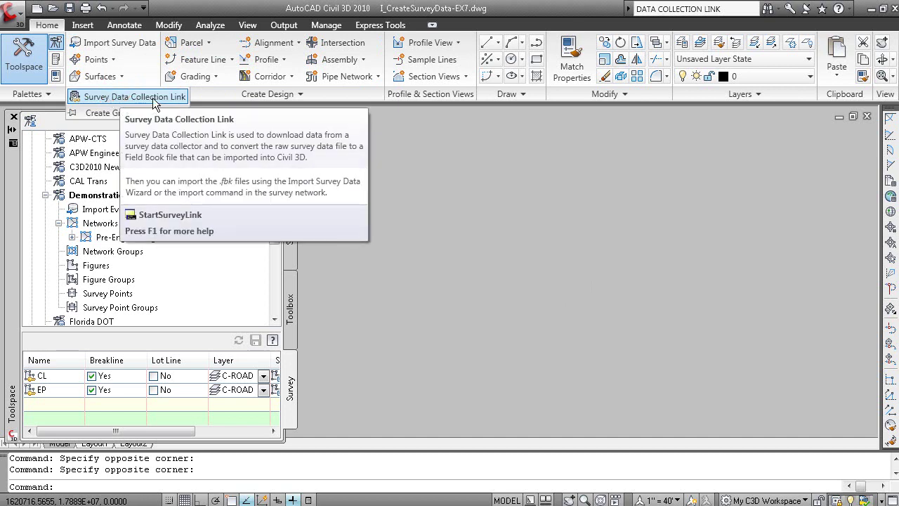
{"action": "left_click", "coordinate": [153, 99]}
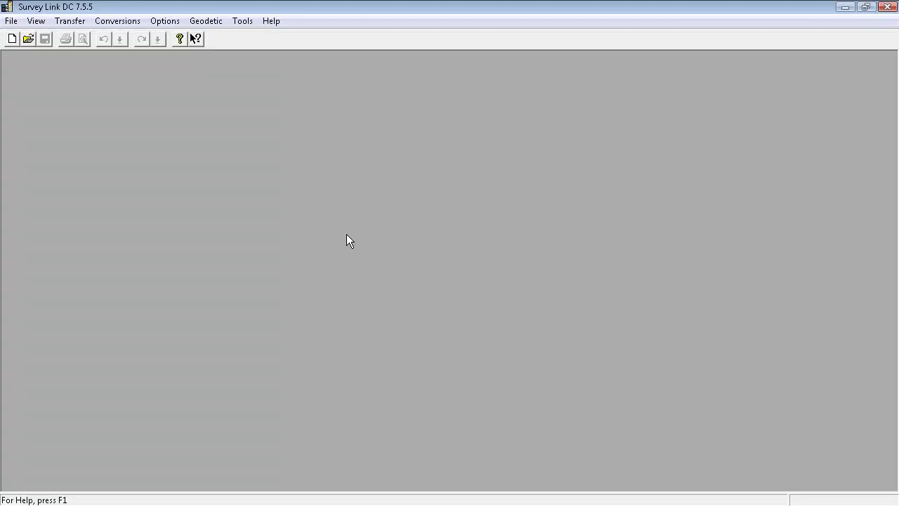
{"action": "left_click", "coordinate": [120, 21]}
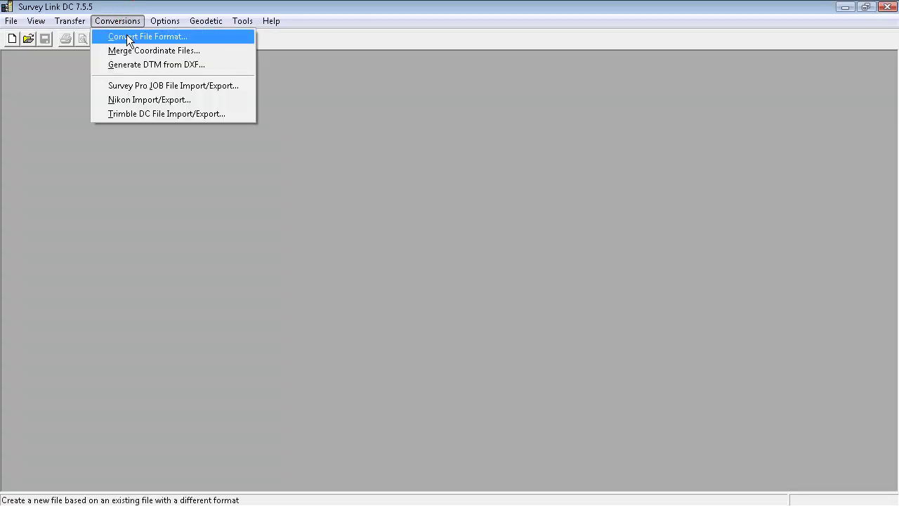
{"action": "left_click", "coordinate": [168, 37]}
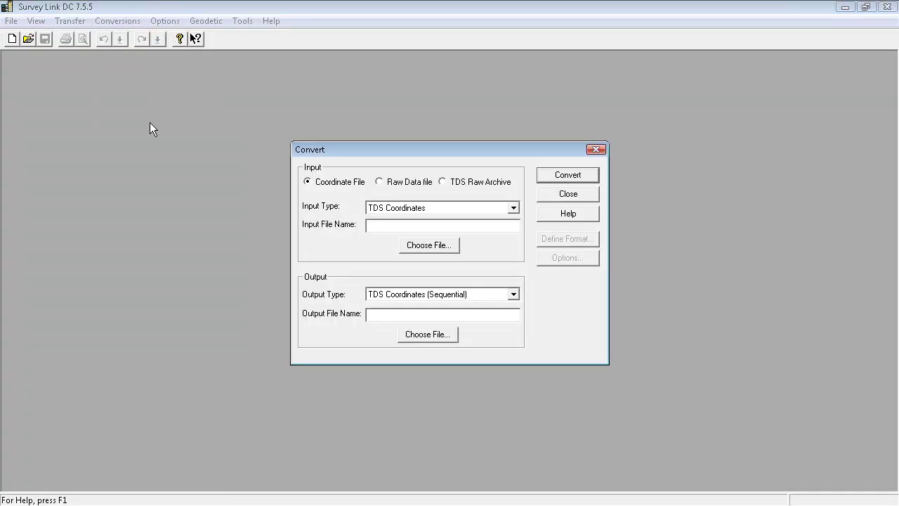
Choose Raw Data file input, check the available input types, select Autodesk-Softdesk FBK output, and close Survey Link without converting.
{"action": "left_click", "coordinate": [383, 182]}
{"action": "left_click", "coordinate": [403, 208]}
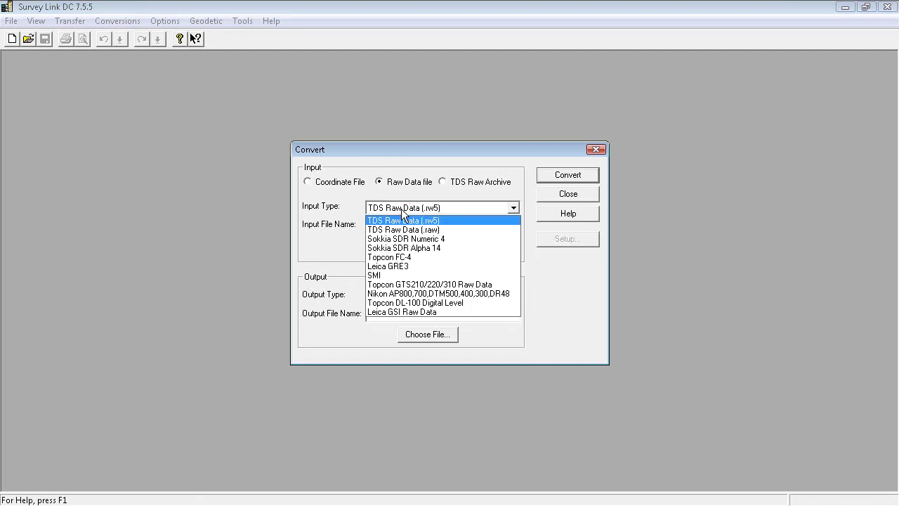
{"action": "left_click", "coordinate": [402, 210]}
{"action": "left_click", "coordinate": [418, 293]}
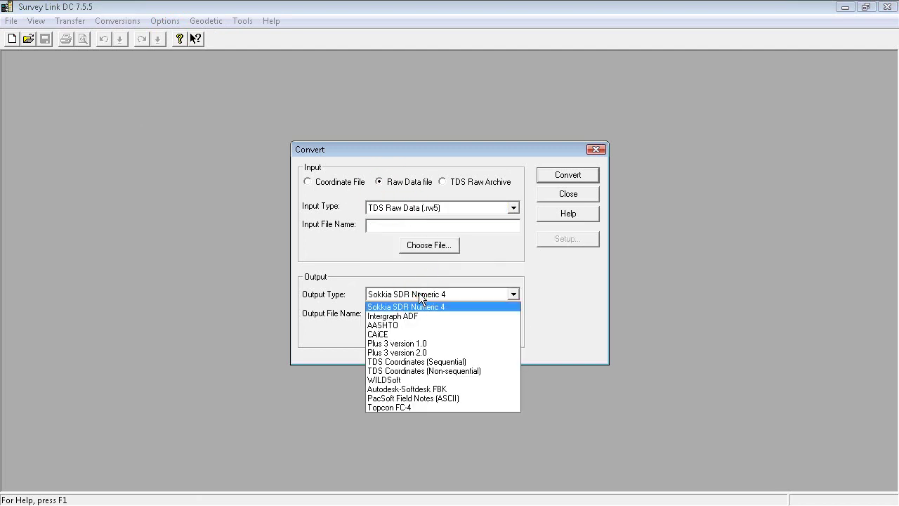
{"action": "left_click", "coordinate": [411, 389]}
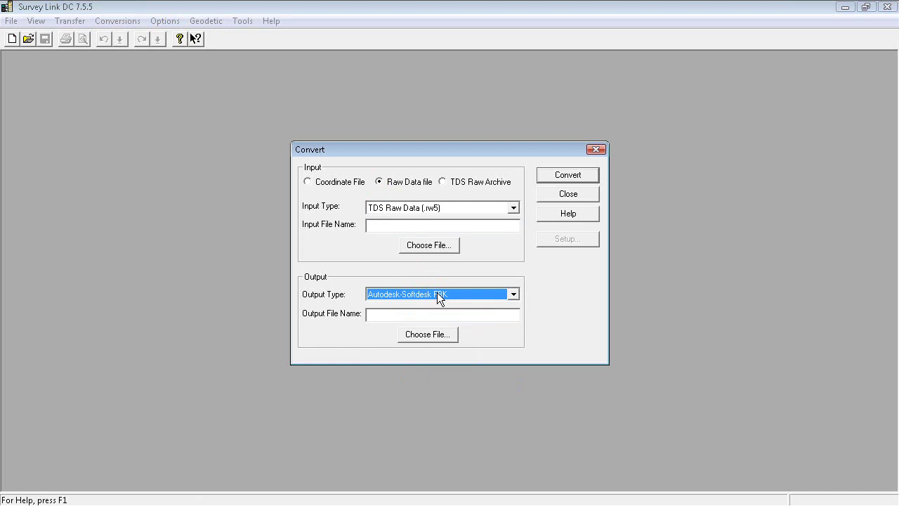
{"action": "left_click", "coordinate": [566, 194]}
{"action": "left_click", "coordinate": [888, 7]}
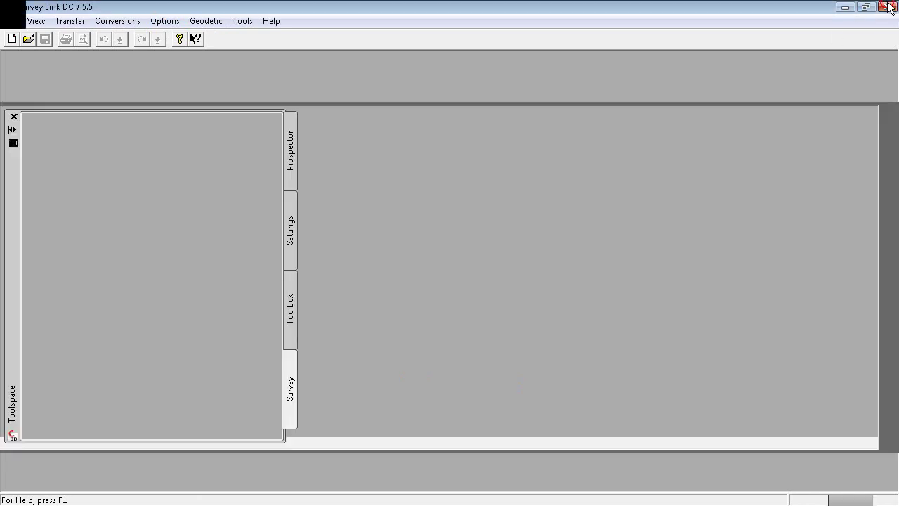
Switch to Ross Street.fbk in Notepad, examine the point 22 observation and the BEG CUR and END figure commands, and close the file.
{"action": "key", "text": "F1"}
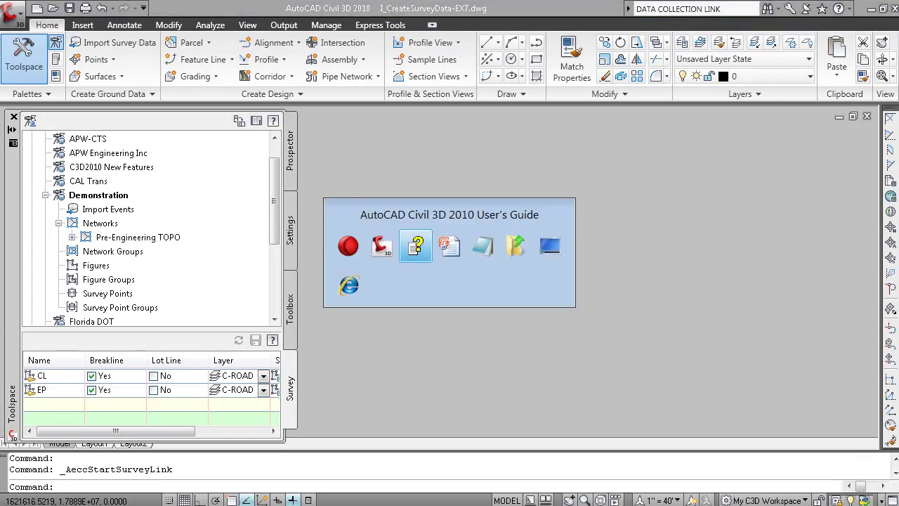
{"action": "key", "text": "alt+Tab"}
{"action": "key", "text": "alt+Tab"}
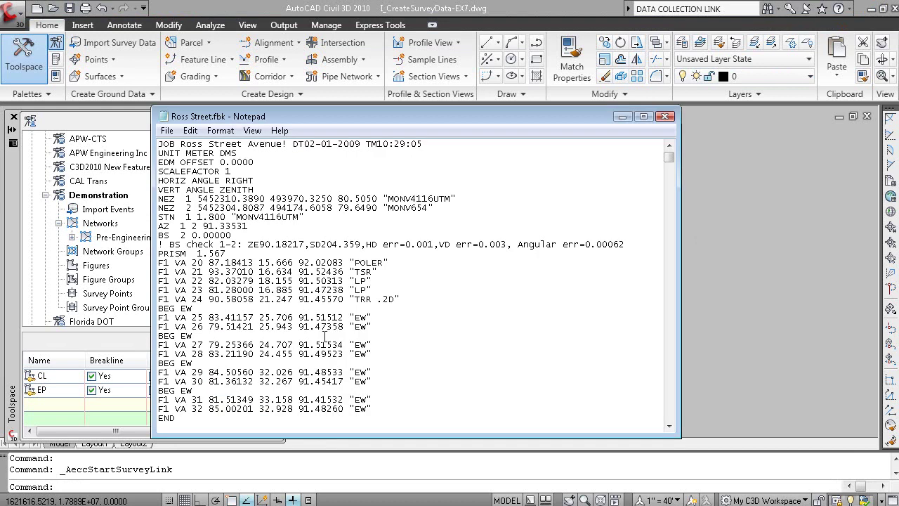
{"action": "left_click_drag", "start_coordinate": [209, 281], "coordinate": [368, 281]}
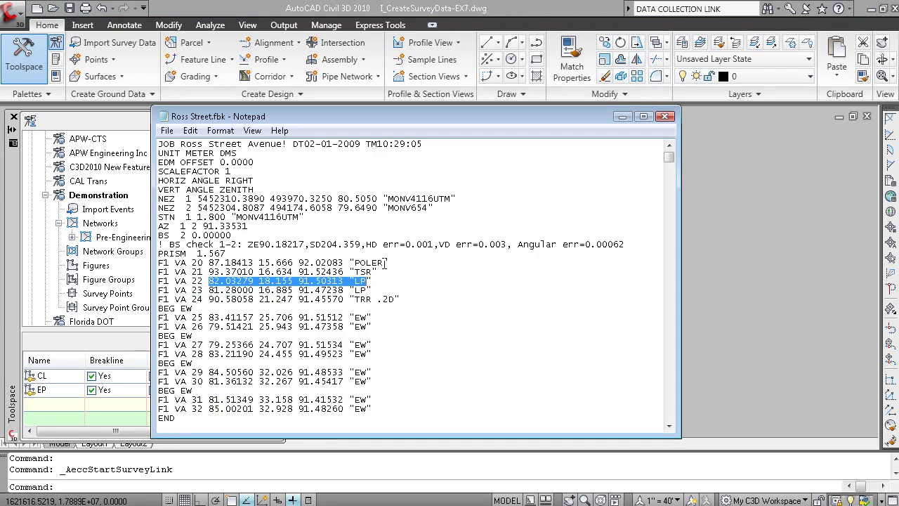
{"action": "scroll", "coordinate": [243, 295], "scroll_direction": "down", "scroll_amount": 6}
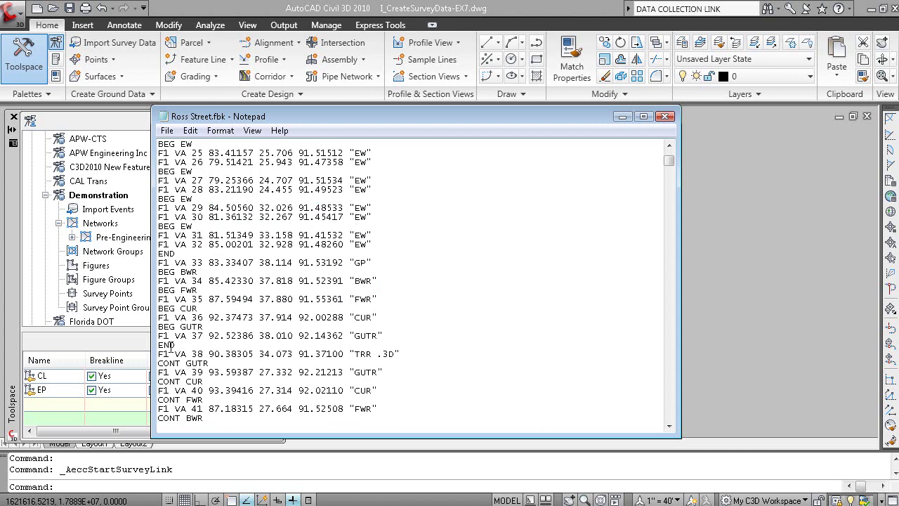
{"action": "left_click_drag", "start_coordinate": [180, 345], "coordinate": [154, 345]}
{"action": "left_click_drag", "start_coordinate": [205, 308], "coordinate": [154, 308]}
{"action": "left_click", "coordinate": [662, 119]}
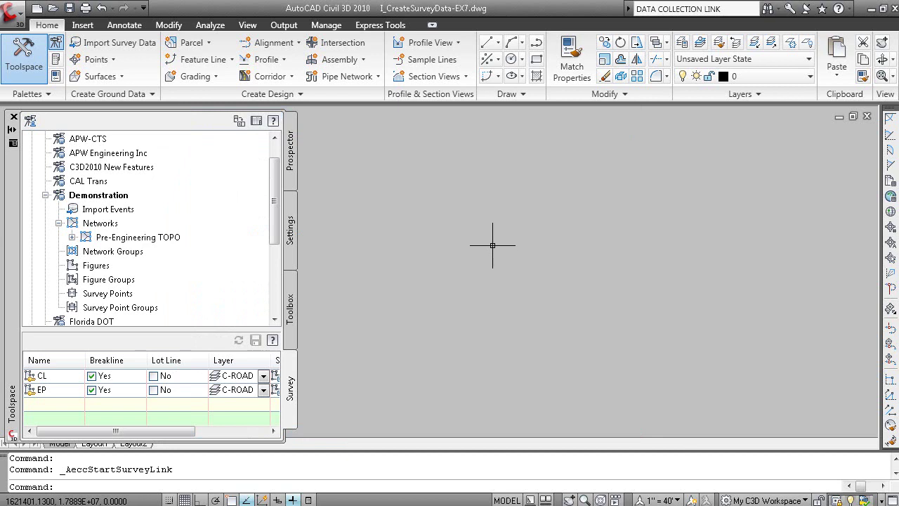
Revisit the EX6 lesson slide on importing the field book file to the survey database, and return to Civil 3D.
{"action": "key", "text": "alt+Tab"}
{"action": "key", "text": "alt+Tab"}
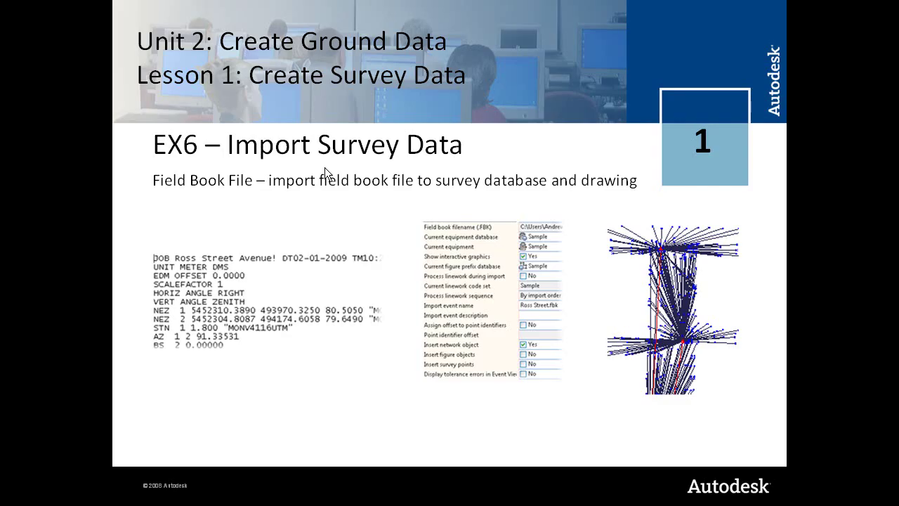
{"action": "key", "text": "alt+Tab"}
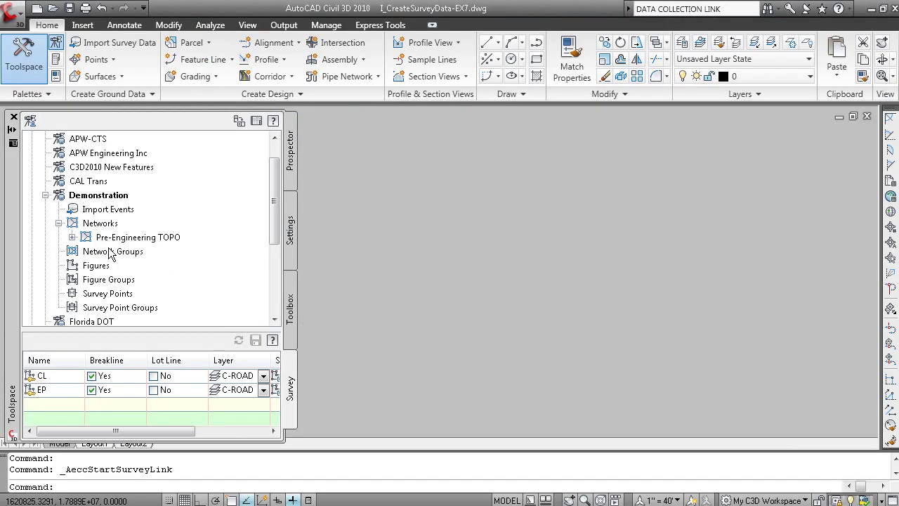
Start a field book import into the Pre-Engineering TOPO network of the Demonstration database and open Ross Street.fbk.
{"action": "left_click", "coordinate": [72, 237]}
{"action": "left_click", "coordinate": [138, 239]}
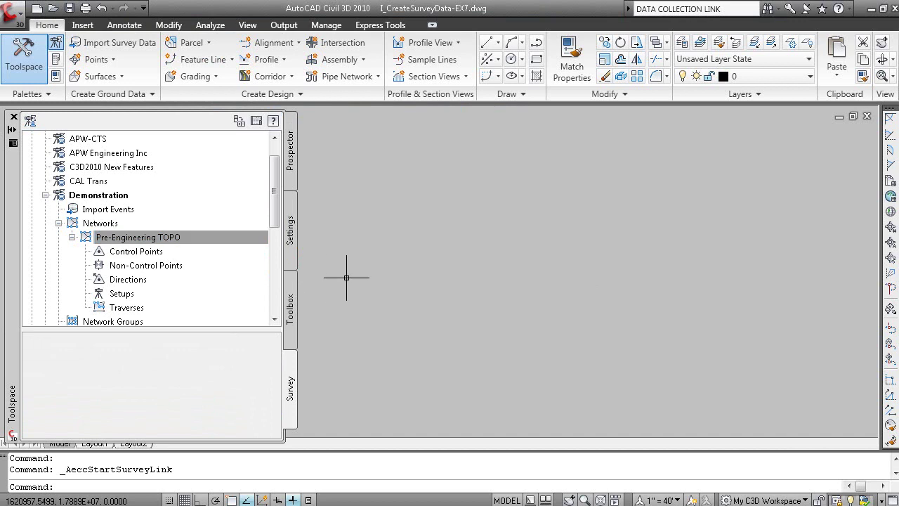
{"action": "right_click", "coordinate": [180, 237]}
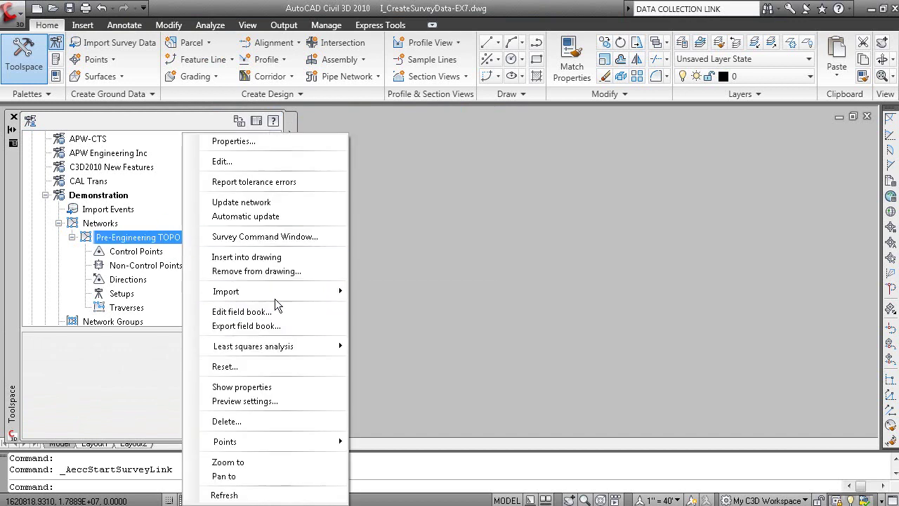
{"action": "mouse_move", "coordinate": [275, 291]}
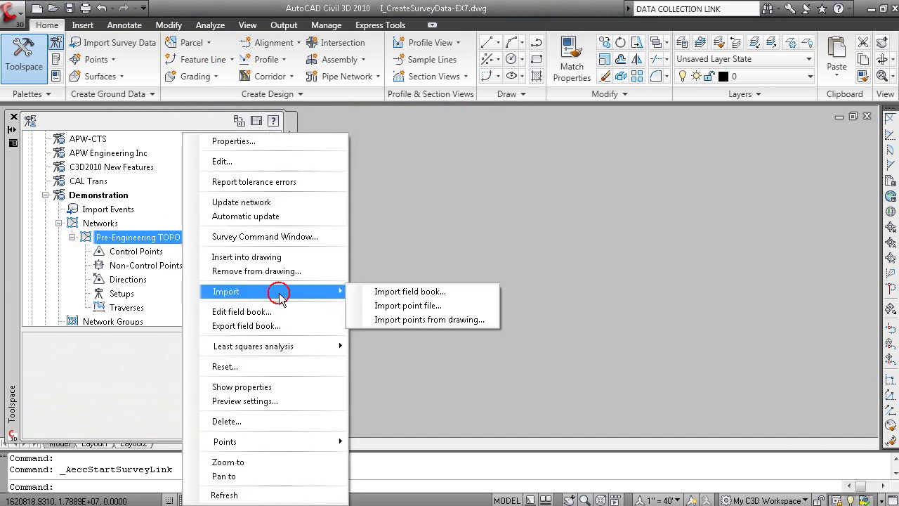
{"action": "left_click", "coordinate": [456, 298]}
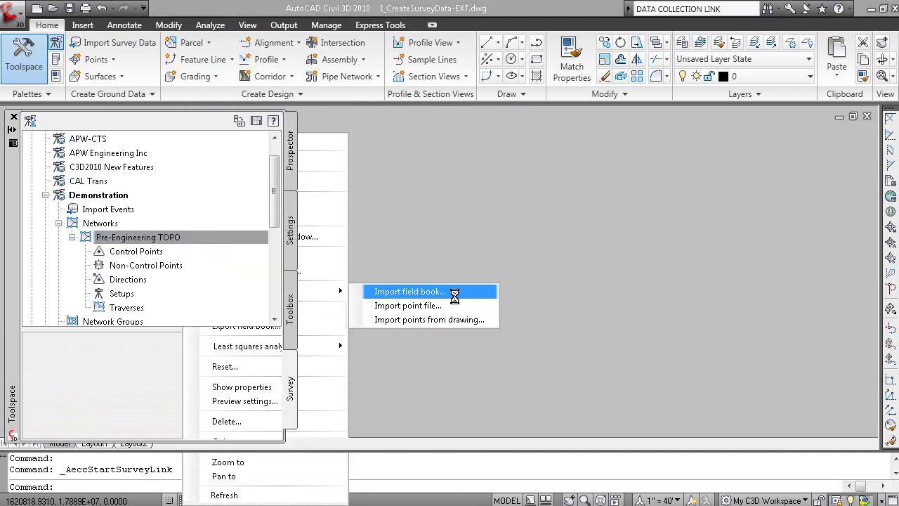
{"action": "left_click_drag", "start_coordinate": [562, 188], "coordinate": [444, 110]}
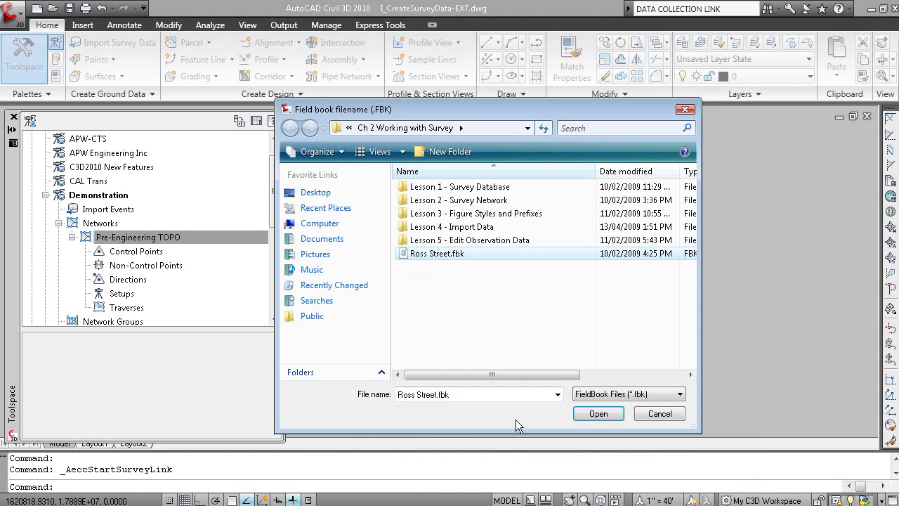
{"action": "left_click", "coordinate": [598, 414]}
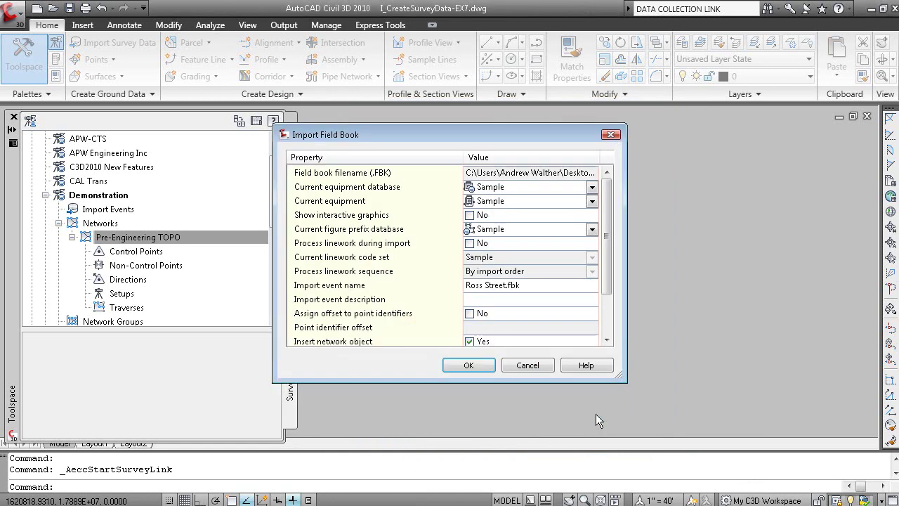
Turn off Insert figure objects in the import settings, keep Insert network object on, and import the field book.
{"action": "left_click_drag", "start_coordinate": [478, 134], "coordinate": [463, 98]}
{"action": "left_click_drag", "start_coordinate": [602, 340], "coordinate": [623, 435]}
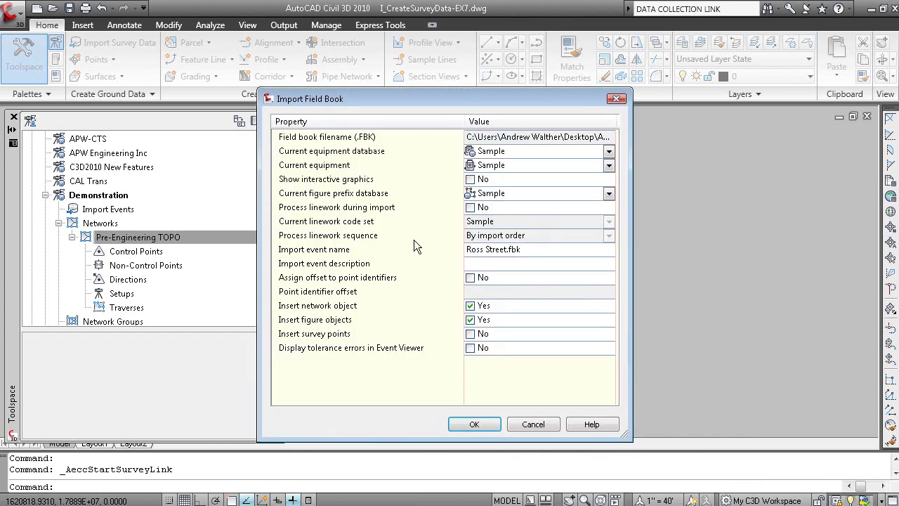
{"action": "left_click", "coordinate": [470, 320]}
{"action": "left_click", "coordinate": [470, 319]}
{"action": "left_click", "coordinate": [511, 250]}
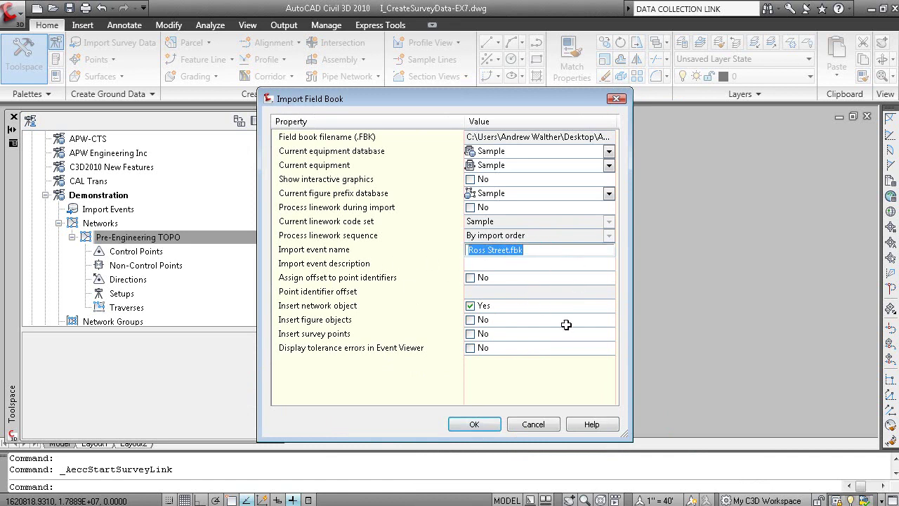
{"action": "left_click", "coordinate": [477, 424]}
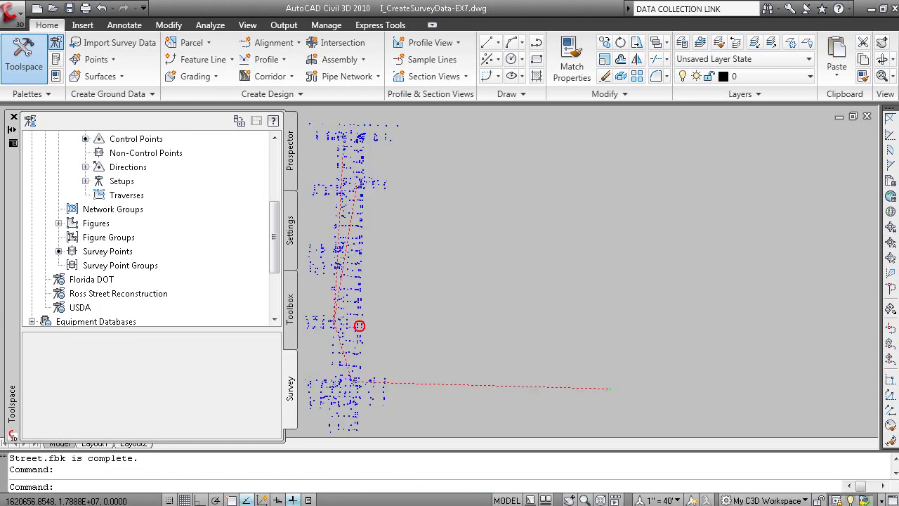
Clear the drawing selection and display the Pre-Engineering TOPO network under the drawing's Survey Networks in Prospector.
{"action": "left_click", "coordinate": [379, 327]}
{"action": "middle_click_drag", "start_coordinate": [381, 328], "coordinate": [592, 316]}
{"action": "key", "text": "Escape"}
{"action": "left_click", "coordinate": [294, 172]}
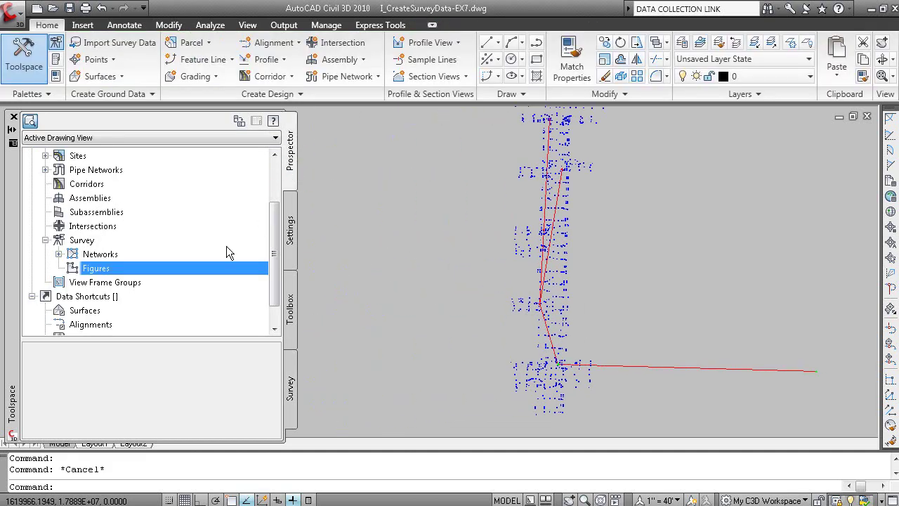
{"action": "left_click", "coordinate": [59, 254]}
{"action": "left_click", "coordinate": [175, 267]}
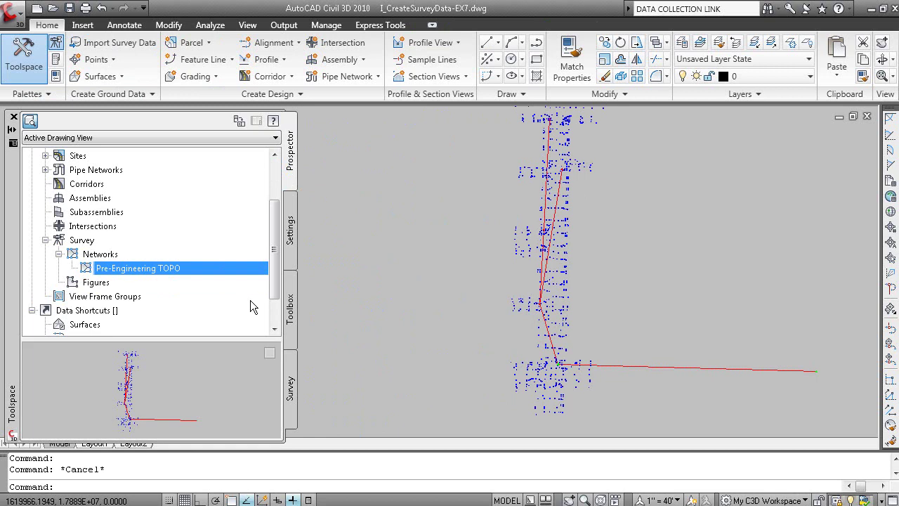
Edit the Basic style of the survey network in the drawing so Direction Lines and Sideshot Lines are visible in plan view.
{"action": "left_click", "coordinate": [521, 308]}
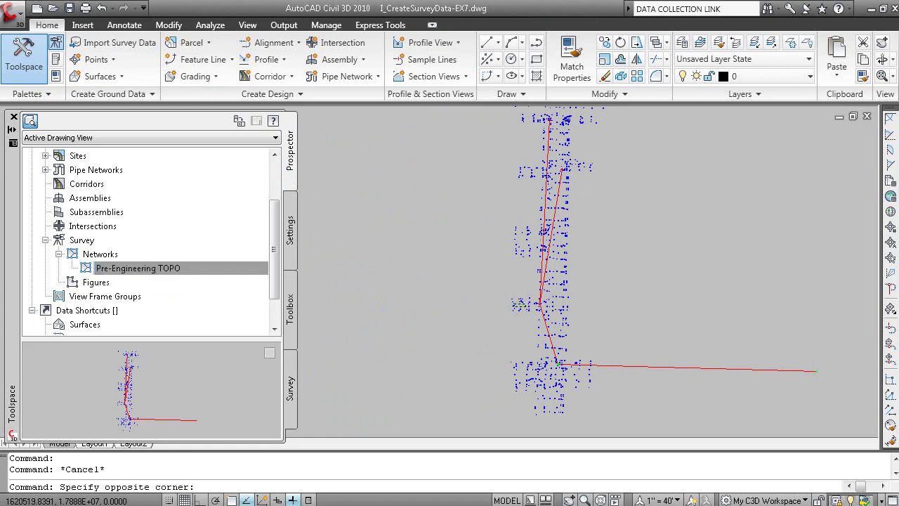
{"action": "left_click", "coordinate": [455, 262]}
{"action": "right_click", "coordinate": [437, 255]}
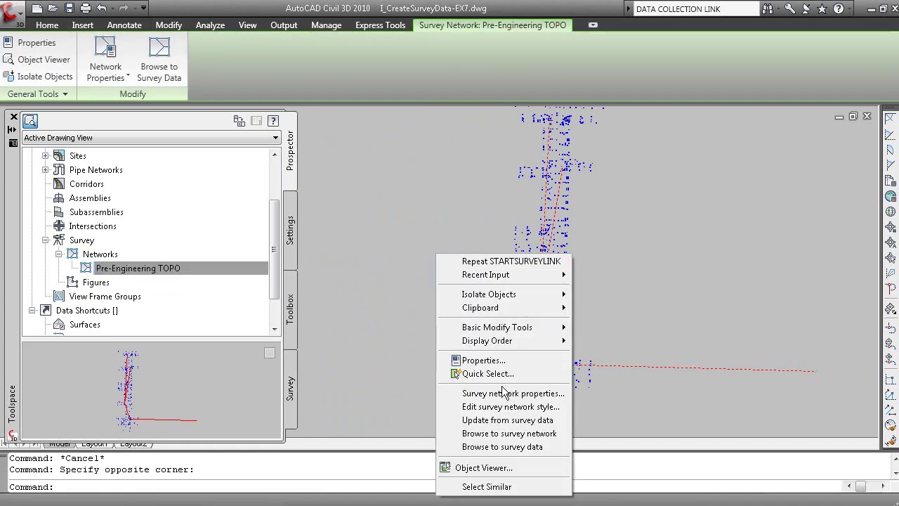
{"action": "left_click", "coordinate": [547, 408]}
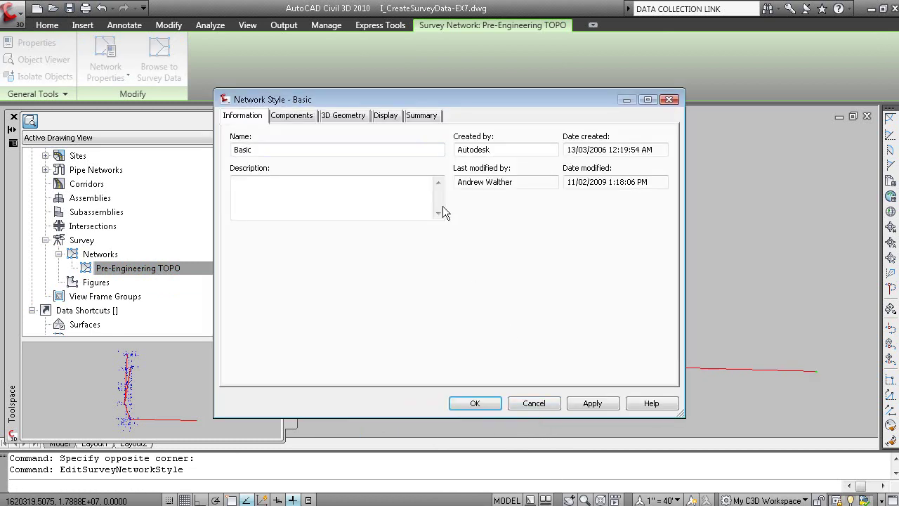
{"action": "left_click", "coordinate": [386, 117]}
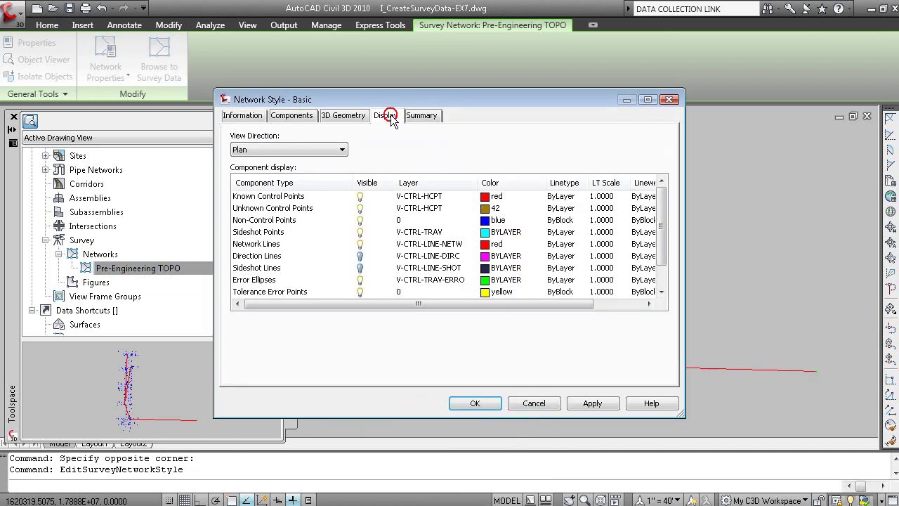
{"action": "left_click", "coordinate": [360, 256]}
{"action": "left_click", "coordinate": [360, 268]}
{"action": "left_click_drag", "start_coordinate": [663, 230], "coordinate": [668, 274]}
{"action": "scroll", "coordinate": [670, 274], "scroll_direction": "up", "scroll_amount": 2}
{"action": "left_click", "coordinate": [474, 403]}
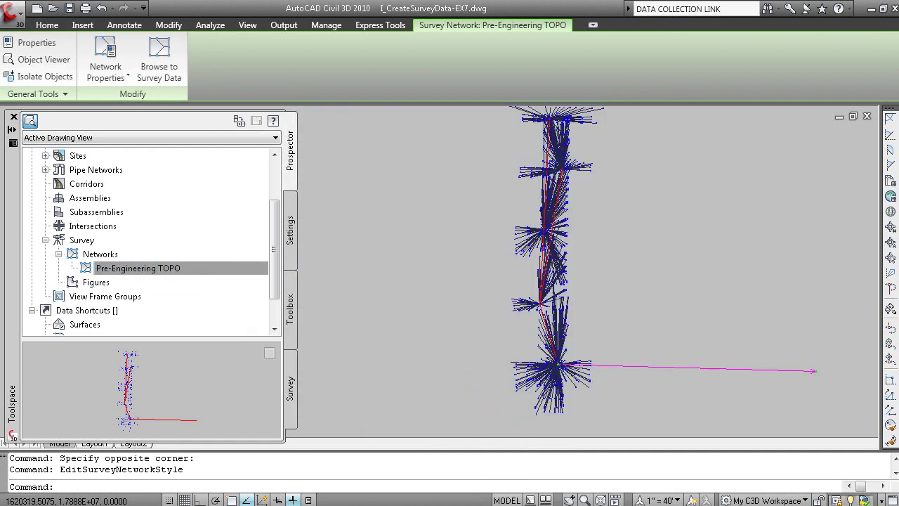
{"action": "middle_click_drag", "start_coordinate": [516, 329], "coordinate": [541, 304]}
{"action": "scroll", "coordinate": [542, 304], "scroll_direction": "down", "scroll_amount": 2}
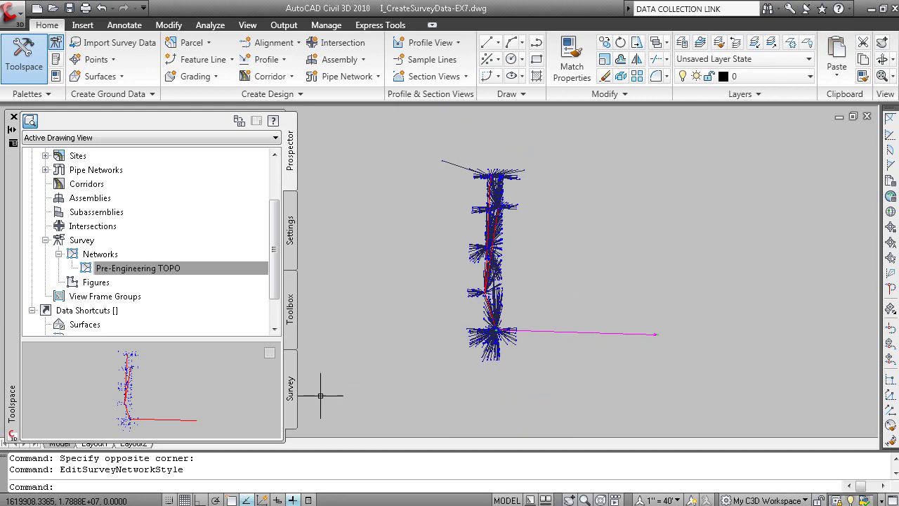
Examine the control points of the Pre-Engineering TOPO network in the Demonstration survey database, including their coordinates, elevations and descriptions.
{"action": "left_click", "coordinate": [293, 397]}
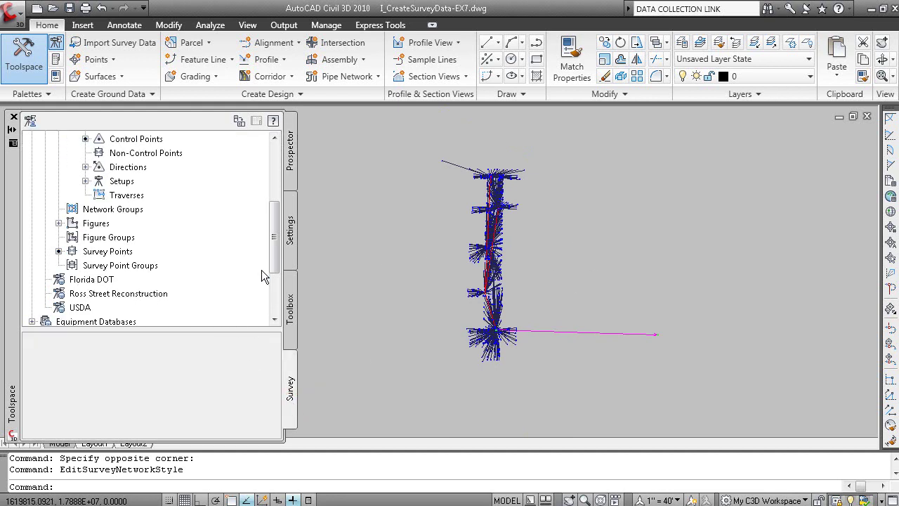
{"action": "scroll", "coordinate": [272, 260], "scroll_direction": "up", "scroll_amount": 2}
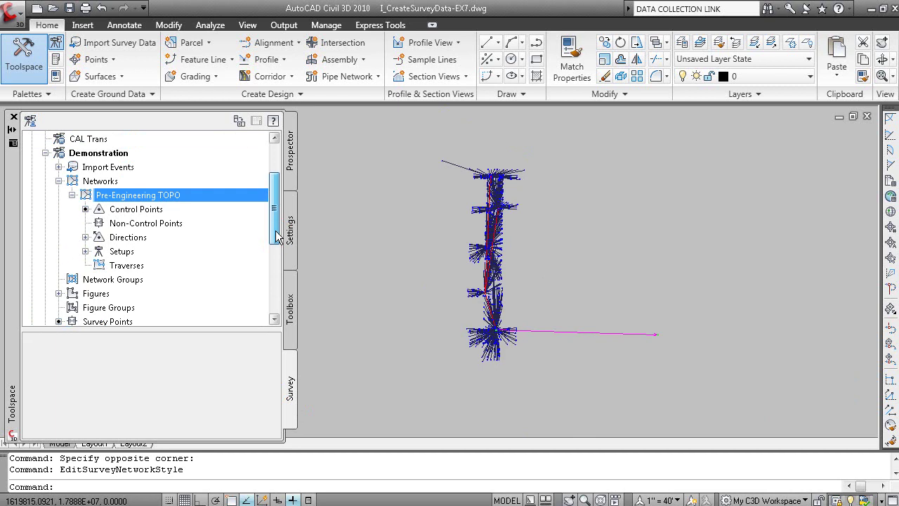
{"action": "left_click", "coordinate": [156, 210]}
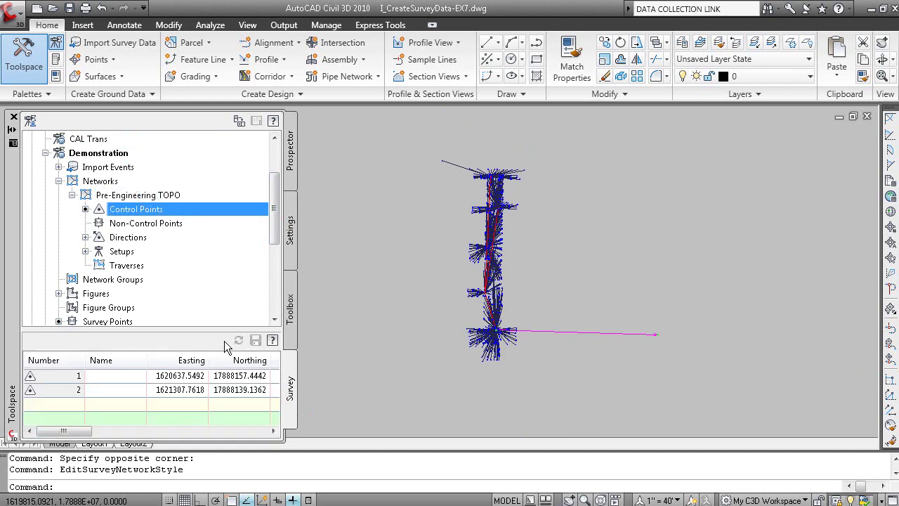
{"action": "left_click_drag", "start_coordinate": [64, 430], "coordinate": [81, 430]}
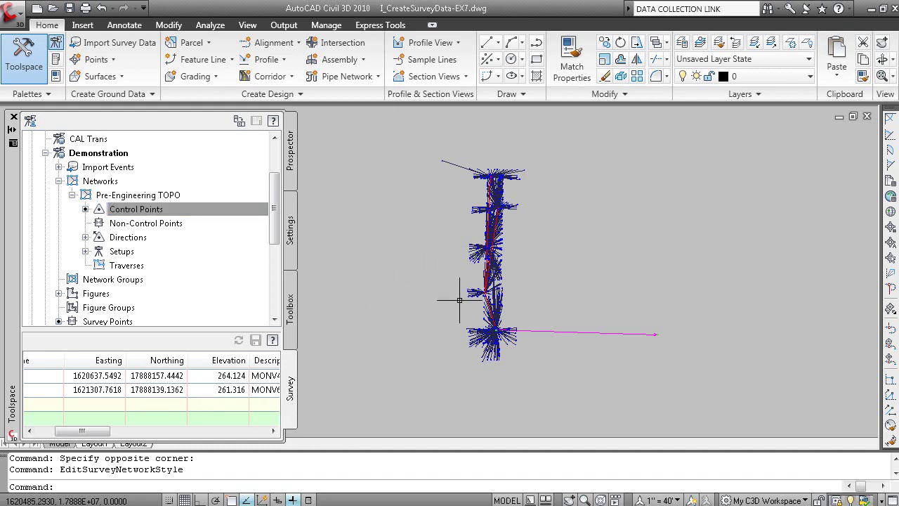
Expand the network's Directions and Setups, and select direction 1 to 2 and setup Station:4, Backsight:3 for review.
{"action": "left_click", "coordinate": [85, 238]}
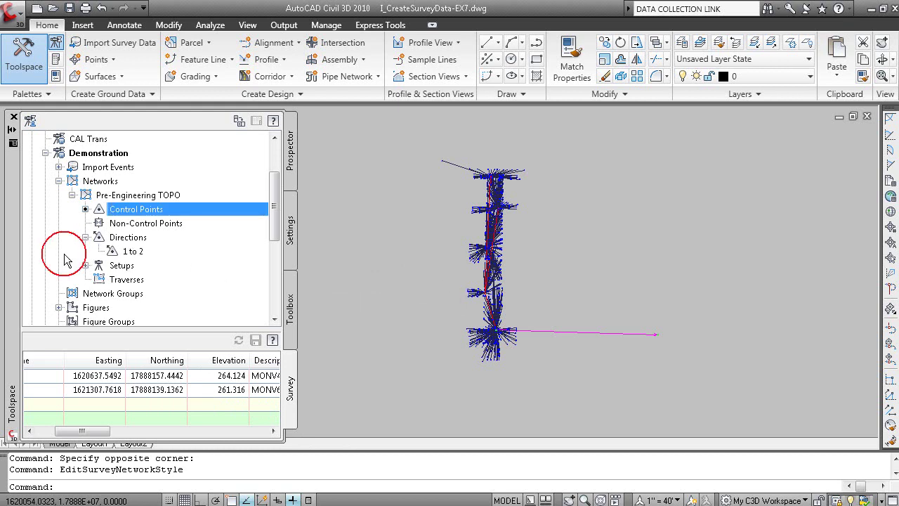
{"action": "left_click", "coordinate": [136, 255]}
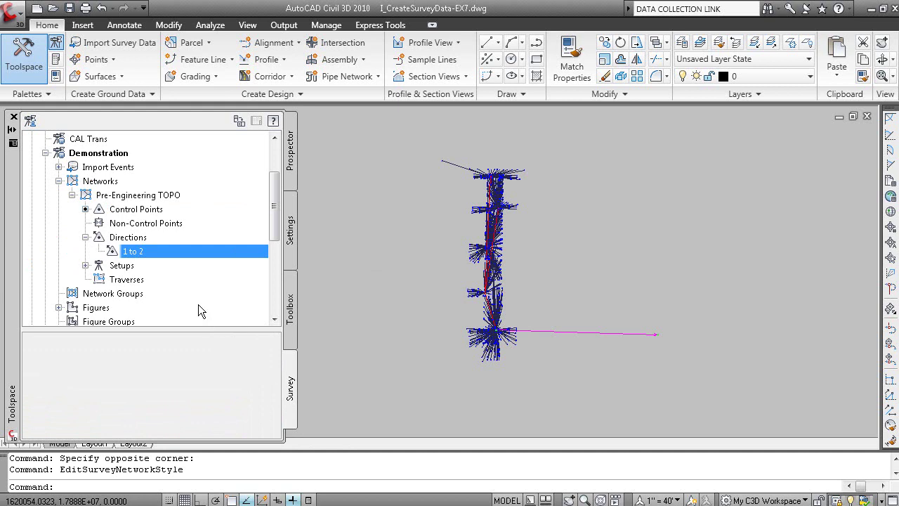
{"action": "left_click", "coordinate": [85, 265]}
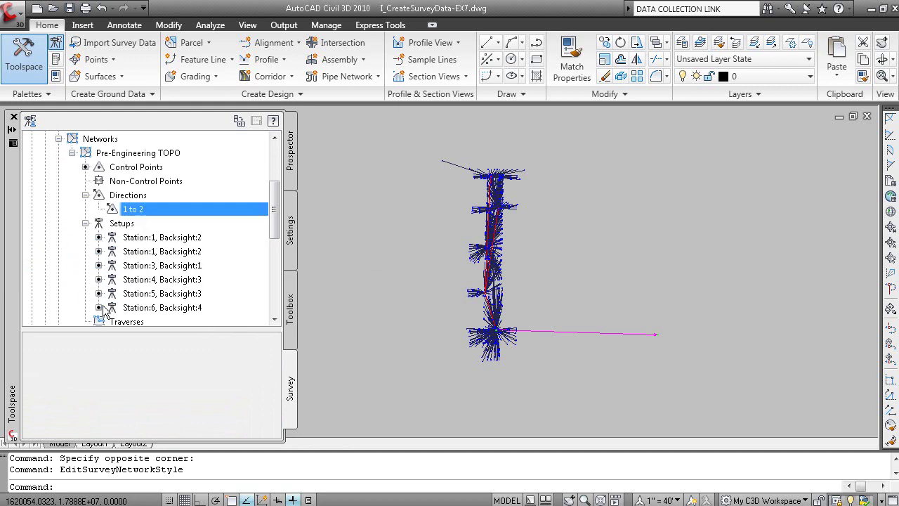
{"action": "left_click", "coordinate": [163, 279]}
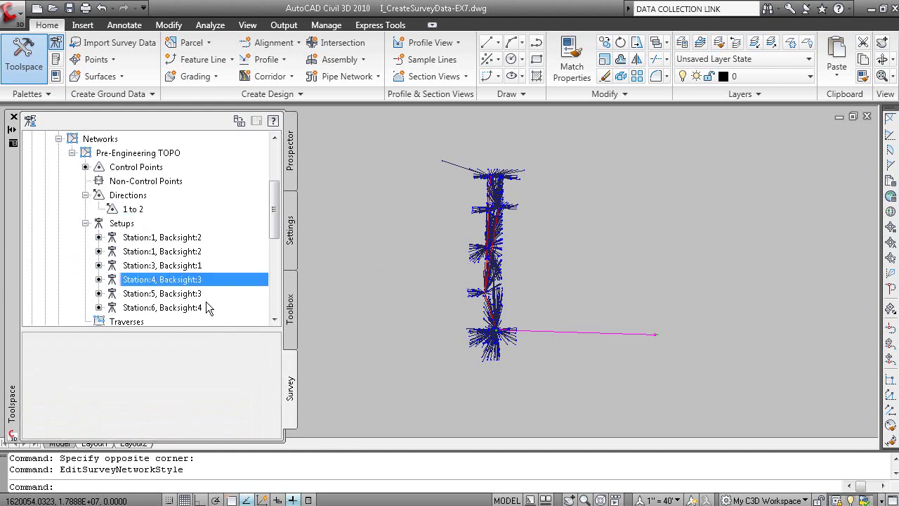
Open setup Station:4, Backsight:3 in the Setups Editor and zoom the drawing to the network's Directions.
{"action": "right_click", "coordinate": [208, 280]}
{"action": "left_click", "coordinate": [247, 305]}
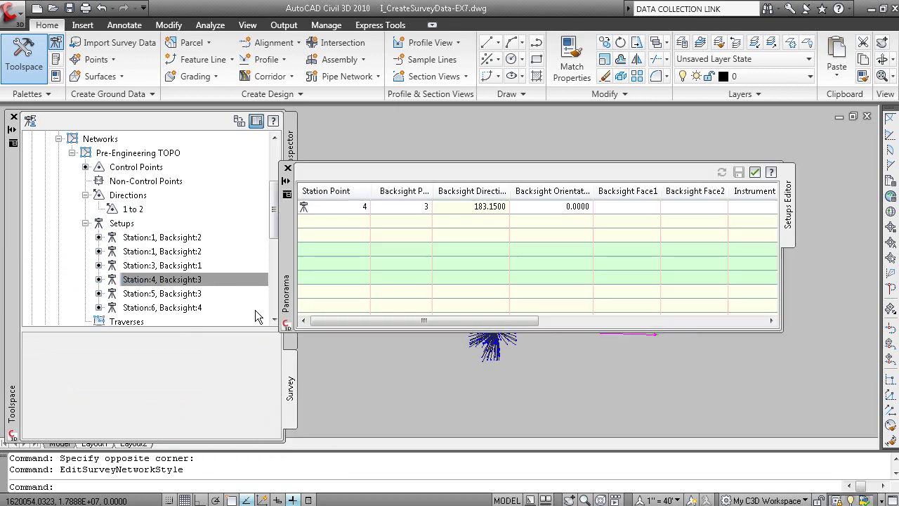
{"action": "left_click", "coordinate": [282, 276]}
{"action": "left_click_drag", "start_coordinate": [298, 308], "coordinate": [121, 198]}
{"action": "right_click", "coordinate": [129, 195]}
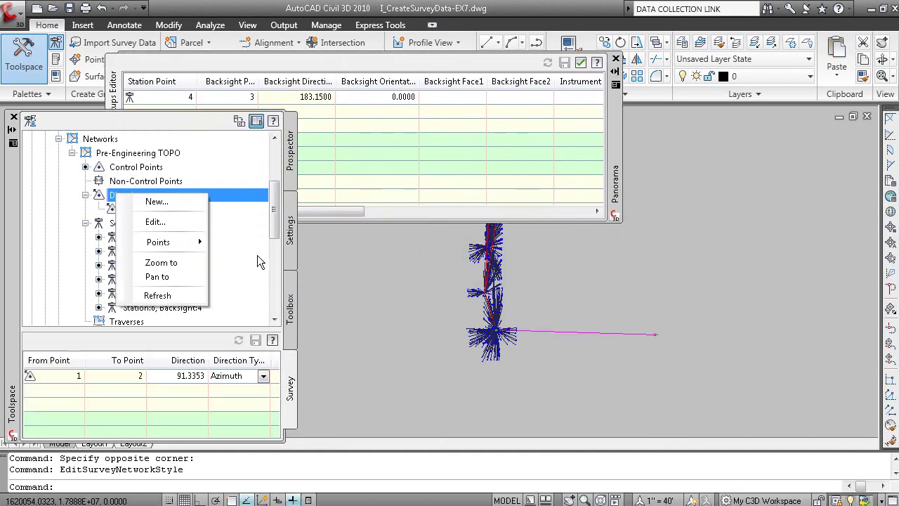
{"action": "left_click", "coordinate": [151, 263]}
{"action": "scroll", "coordinate": [740, 282], "scroll_direction": "down", "scroll_amount": 3}
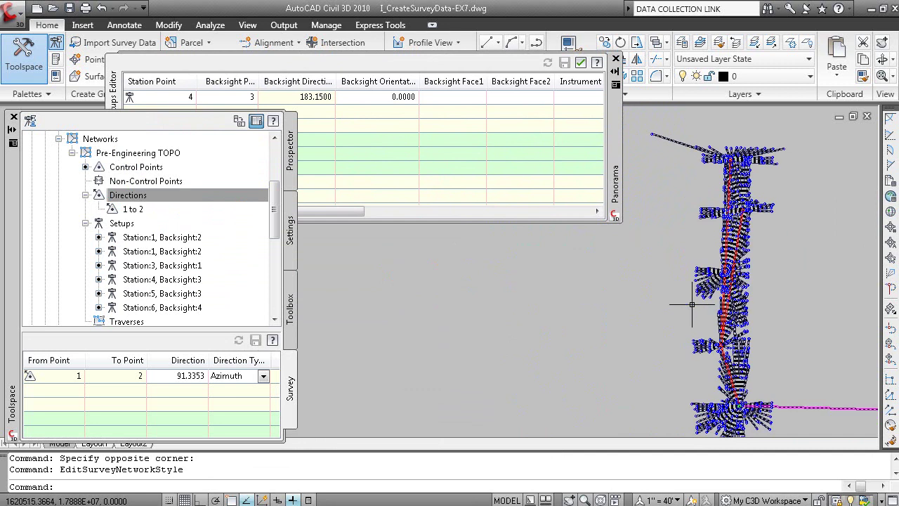
Hide Direction Lines and Sideshot Lines in plan view in the survey network's Basic style, and close the Setups Editor.
{"action": "left_click", "coordinate": [736, 293]}
{"action": "right_click", "coordinate": [736, 293]}
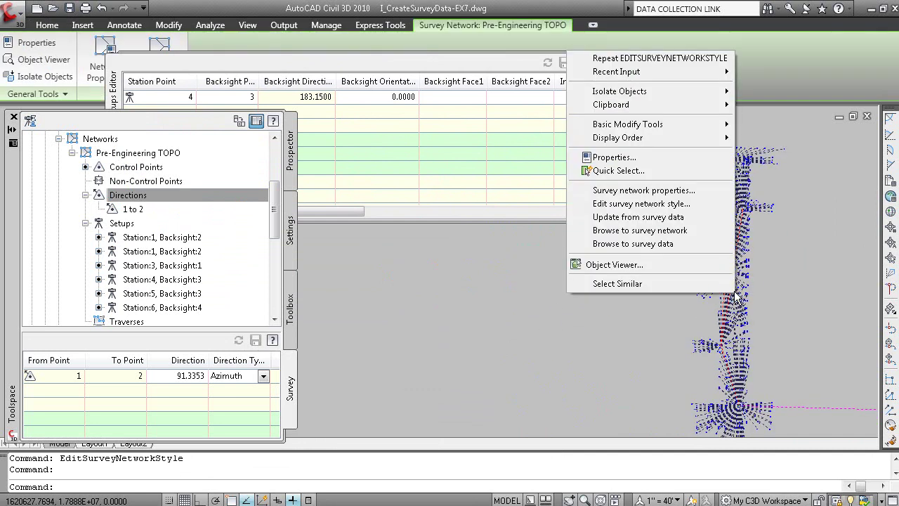
{"action": "left_click", "coordinate": [675, 203]}
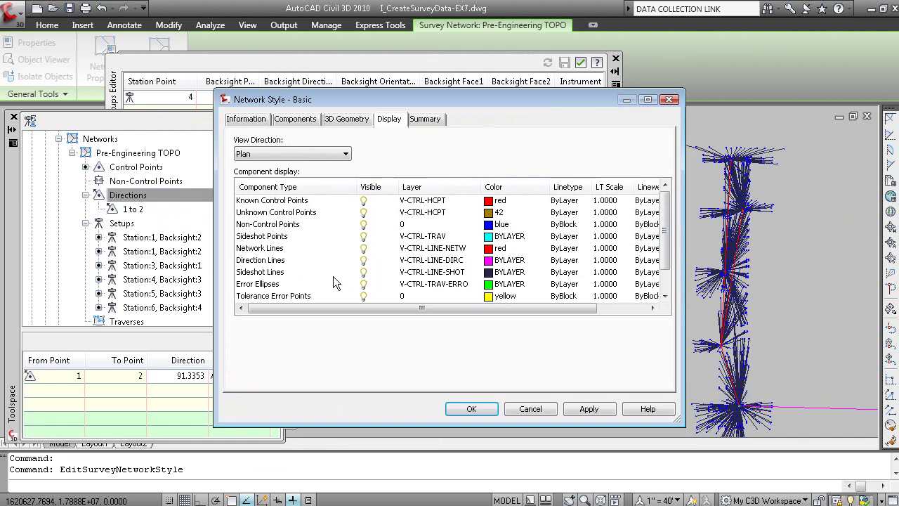
{"action": "left_click", "coordinate": [364, 272]}
{"action": "left_click", "coordinate": [364, 260]}
{"action": "left_click", "coordinate": [472, 409]}
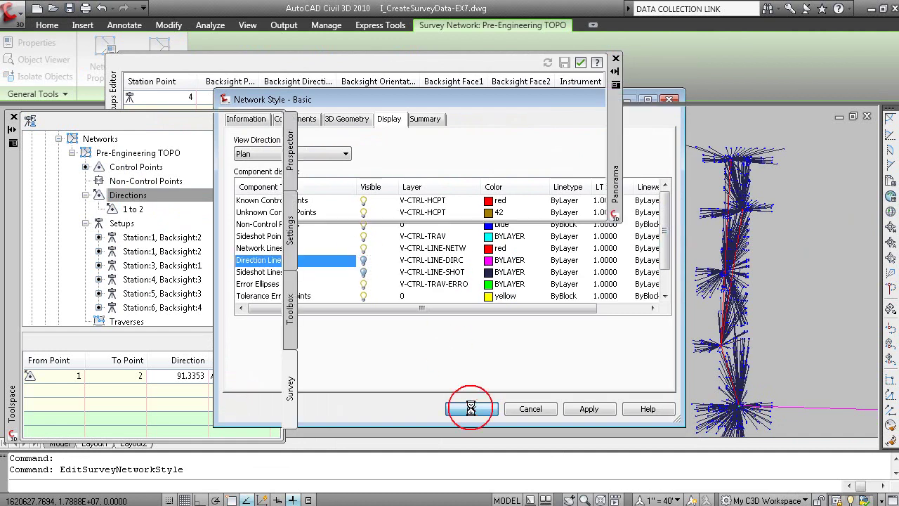
{"action": "left_click", "coordinate": [616, 59]}
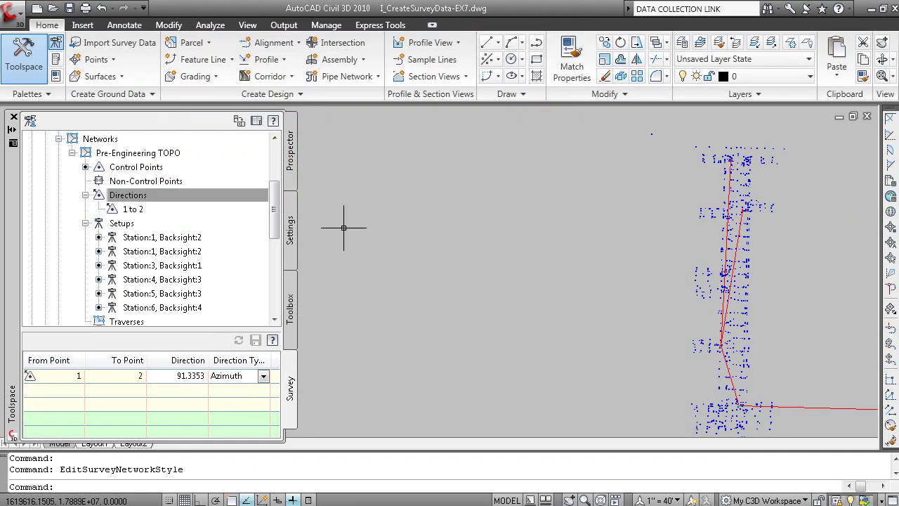
Review setup Station:5, Backsight:3 and the second setup Station:1, Backsight:2 in the Setups Editor, closing it after each.
{"action": "right_click", "coordinate": [181, 295]}
{"action": "left_click", "coordinate": [226, 317]}
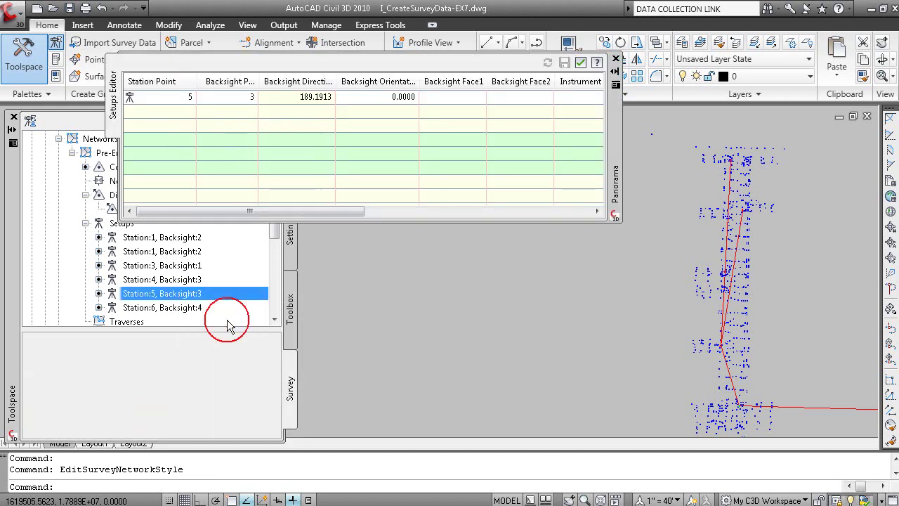
{"action": "scroll", "coordinate": [521, 344], "scroll_direction": "down", "scroll_amount": 3}
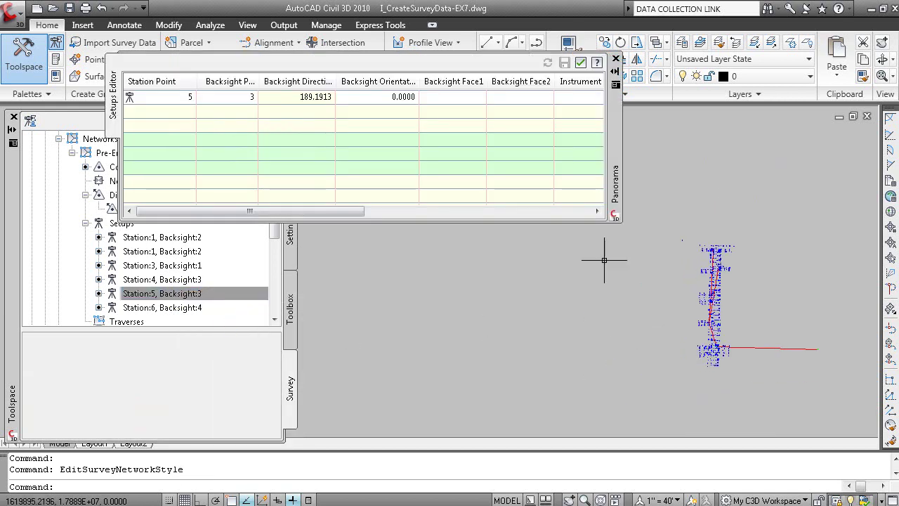
{"action": "left_click", "coordinate": [617, 59]}
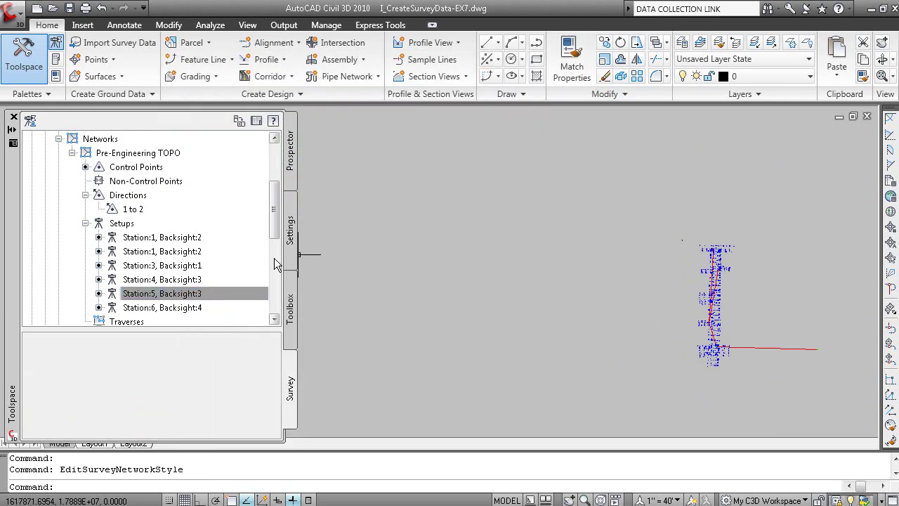
{"action": "right_click", "coordinate": [180, 255]}
{"action": "left_click", "coordinate": [218, 283]}
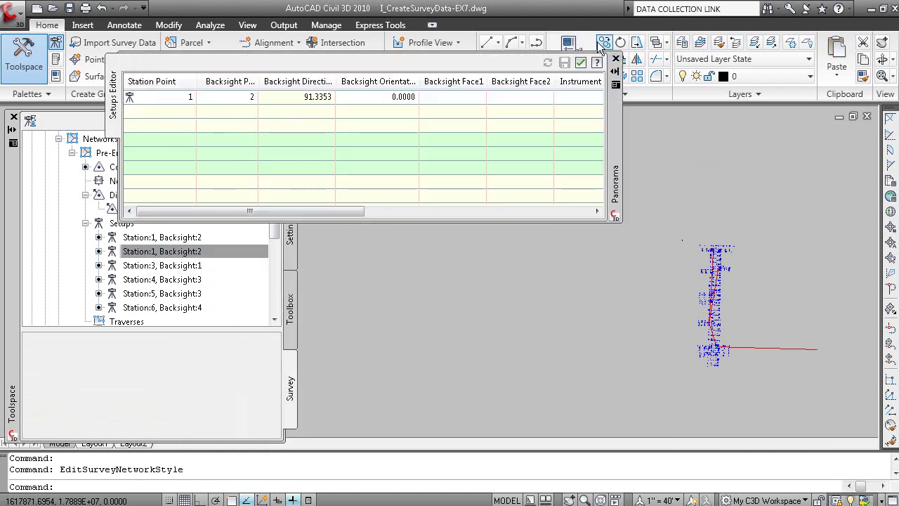
{"action": "left_click", "coordinate": [615, 61]}
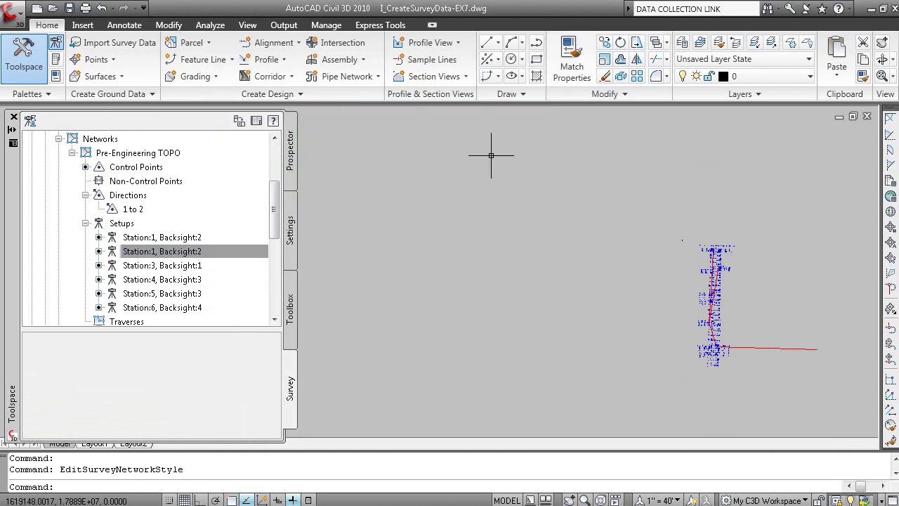
Examine the observations of the second Station:1, Backsight:2 setup, including angles, distances, verticals and target heights, and close the editor.
{"action": "right_click", "coordinate": [203, 254]}
{"action": "left_click", "coordinate": [256, 302]}
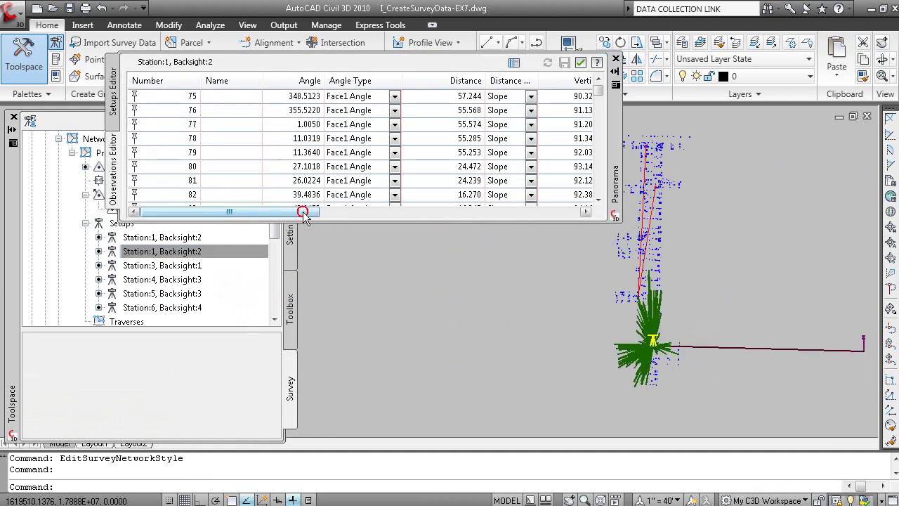
{"action": "left_click", "coordinate": [334, 213]}
{"action": "left_click_drag", "start_coordinate": [334, 213], "coordinate": [380, 214]}
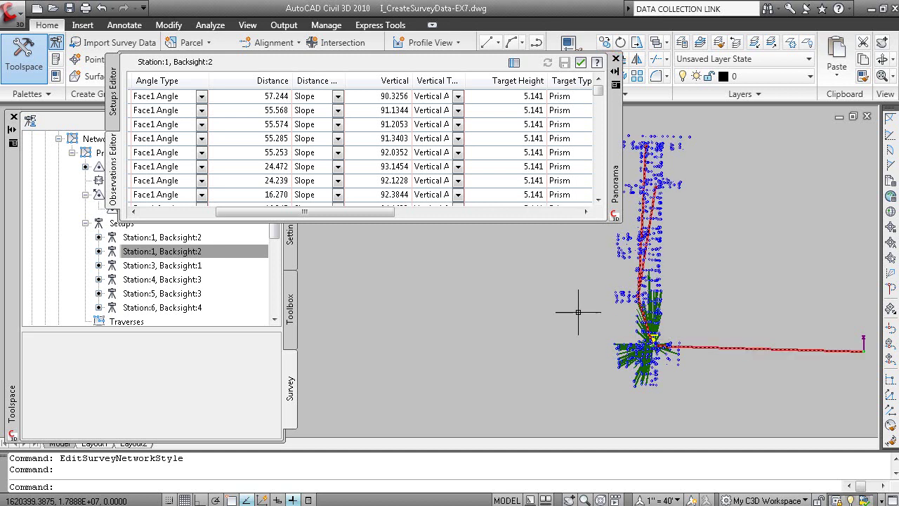
{"action": "left_click", "coordinate": [616, 59]}
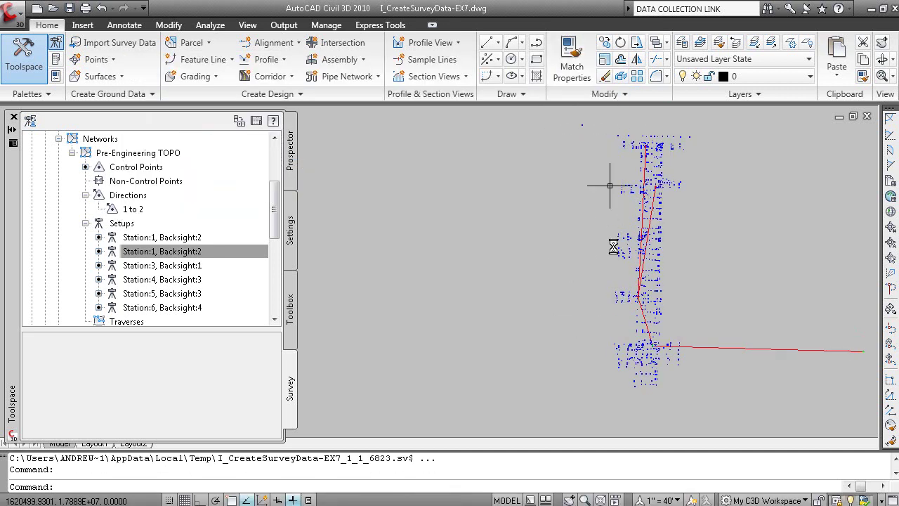
Collapse the network's Setups and view their station and backsight list alongside the network in the drawing.
{"action": "left_click", "coordinate": [118, 251]}
{"action": "left_click", "coordinate": [85, 223]}
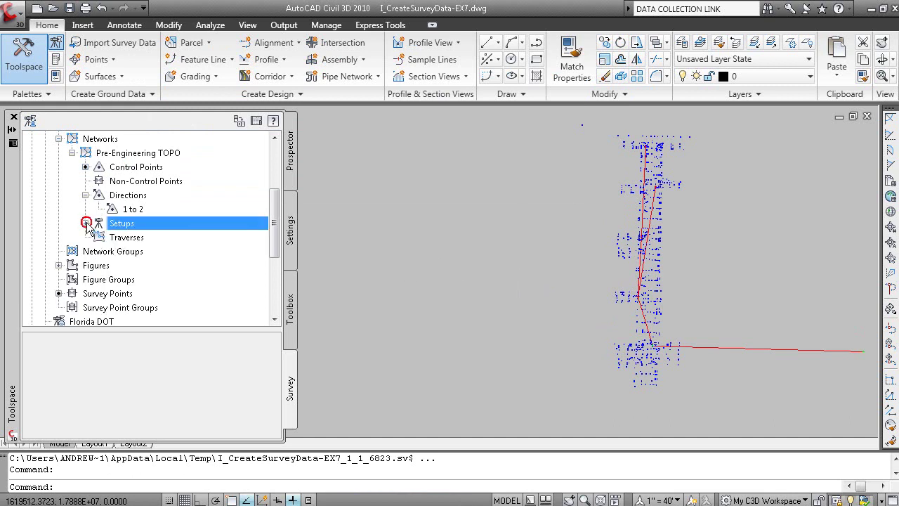
{"action": "mouse_move", "coordinate": [666, 196]}
{"action": "middle_mouse_down"}
{"action": "mouse_move", "coordinate": [644, 286]}
{"action": "mouse_move", "coordinate": [658, 280]}
{"action": "middle_mouse_up"}
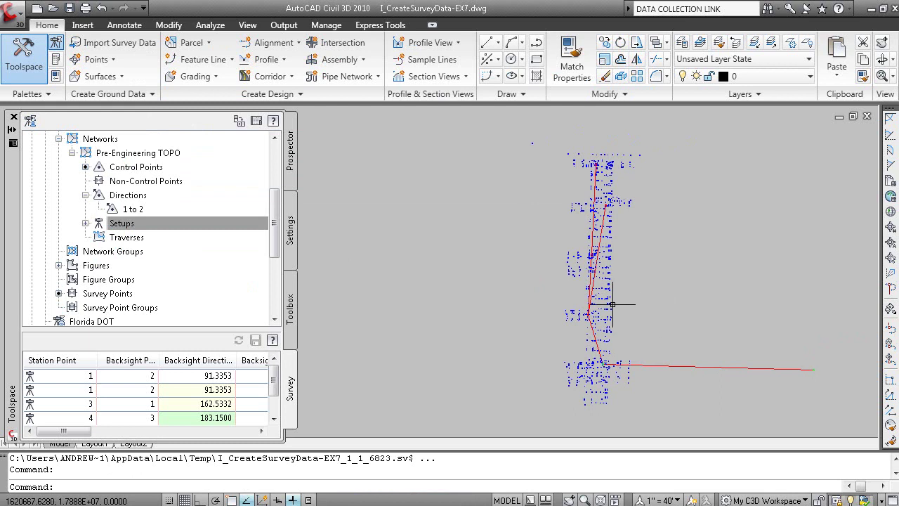
{"action": "scroll", "coordinate": [641, 370], "scroll_direction": "up", "scroll_amount": 3}
{"action": "scroll", "coordinate": [641, 370], "scroll_direction": "down", "scroll_amount": 3}
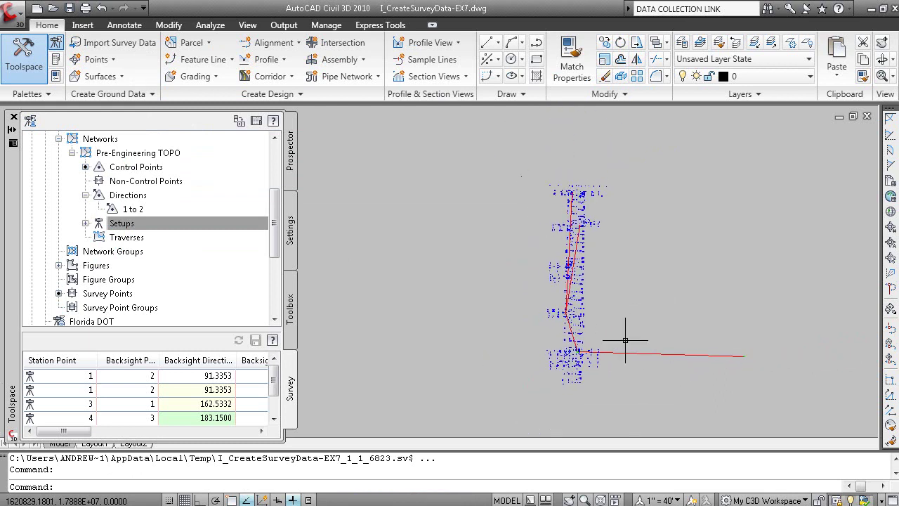
{"action": "left_click", "coordinate": [175, 224]}
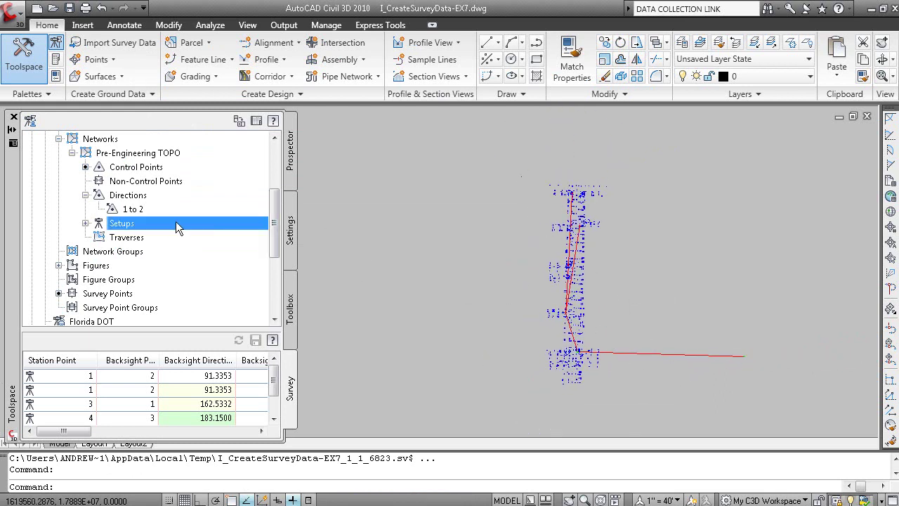
Remove the Pre-Engineering TOPO survey network from the drawing while keeping it in the survey database.
{"action": "right_click", "coordinate": [137, 153]}
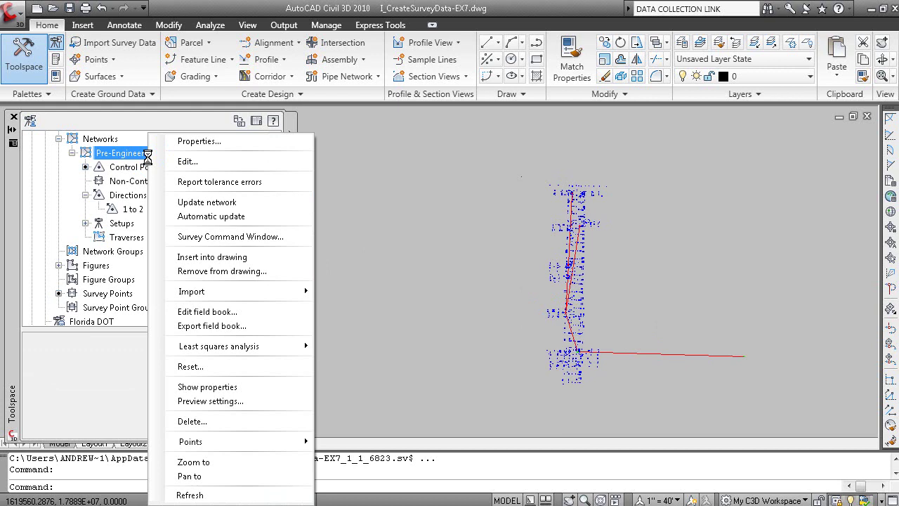
{"action": "left_click", "coordinate": [201, 271]}
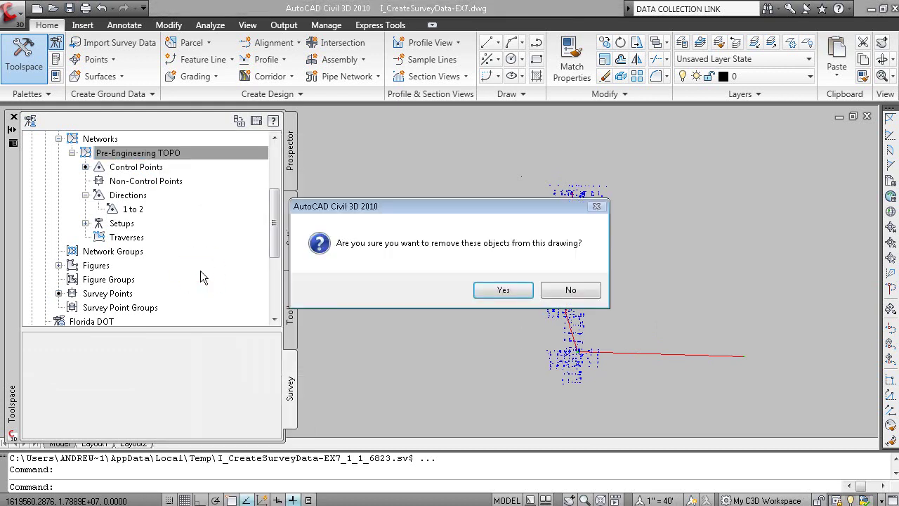
{"action": "left_click", "coordinate": [503, 290]}
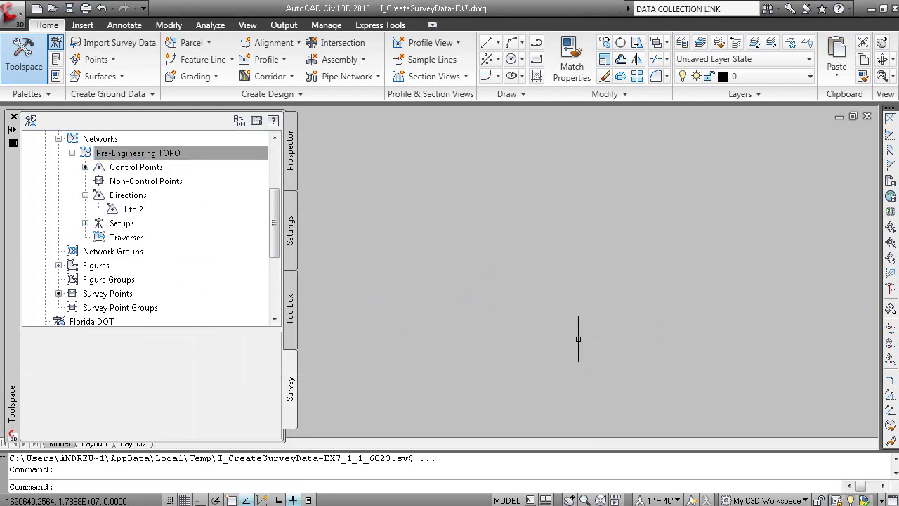
Insert the Pre-Engineering TOPO network from the survey database back into the drawing and remove it once more.
{"action": "left_click", "coordinate": [218, 161]}
{"action": "right_click", "coordinate": [160, 153]}
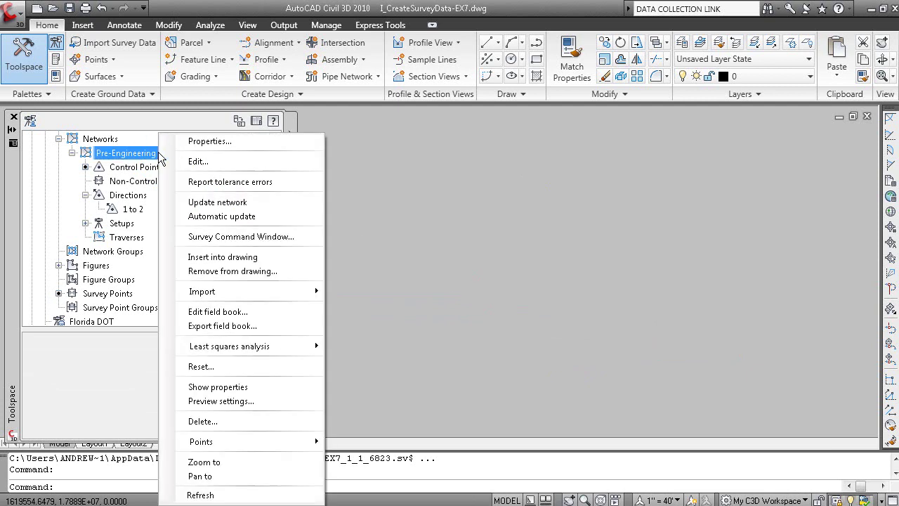
{"action": "left_click", "coordinate": [246, 259]}
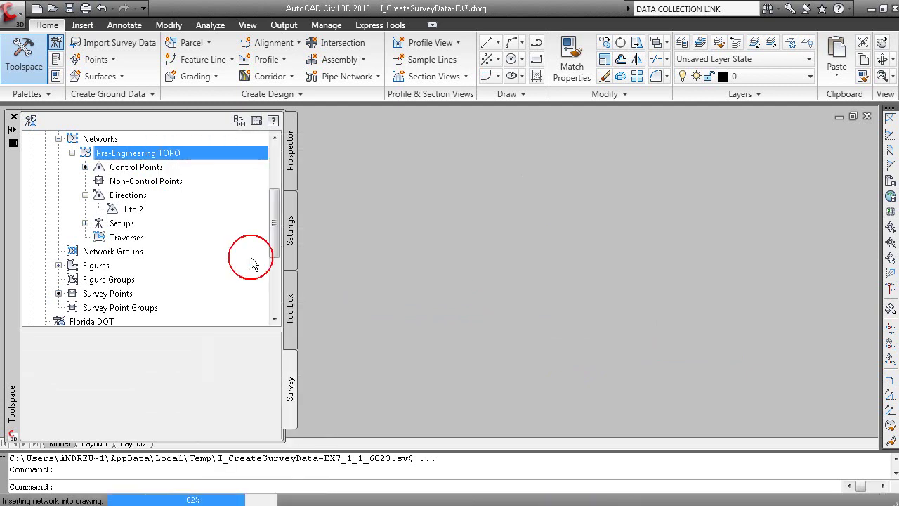
{"action": "right_click", "coordinate": [199, 154]}
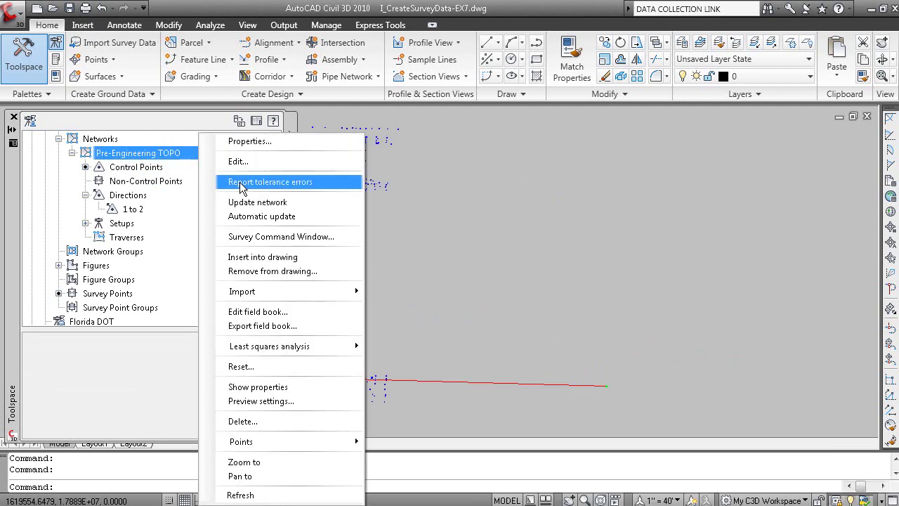
{"action": "left_click", "coordinate": [272, 273]}
{"action": "left_click", "coordinate": [501, 291]}
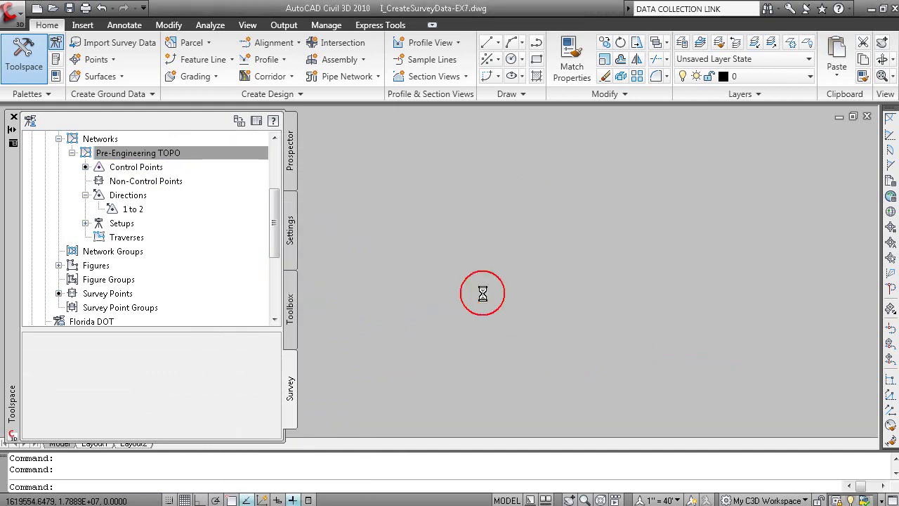
Insert all survey points from the survey database into the drawing and inspect them up close.
{"action": "right_click", "coordinate": [115, 293]}
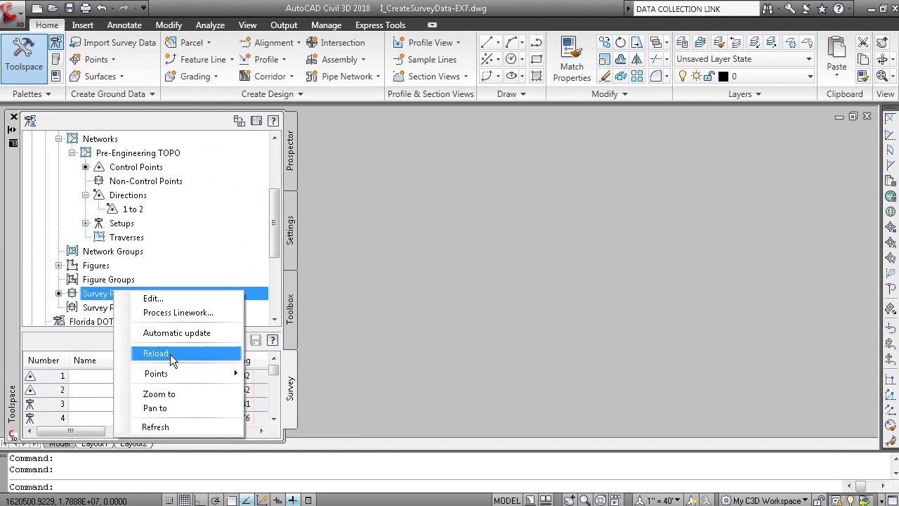
{"action": "mouse_move", "coordinate": [178, 374]}
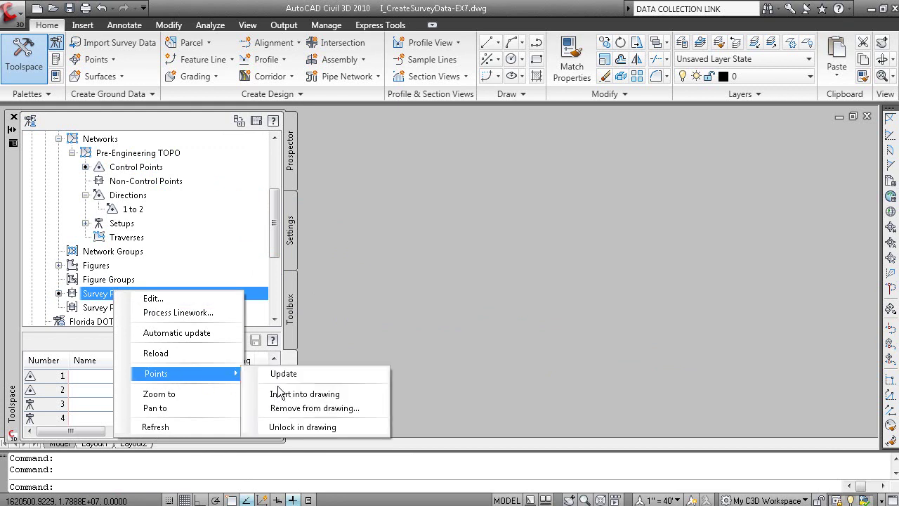
{"action": "left_click", "coordinate": [318, 399]}
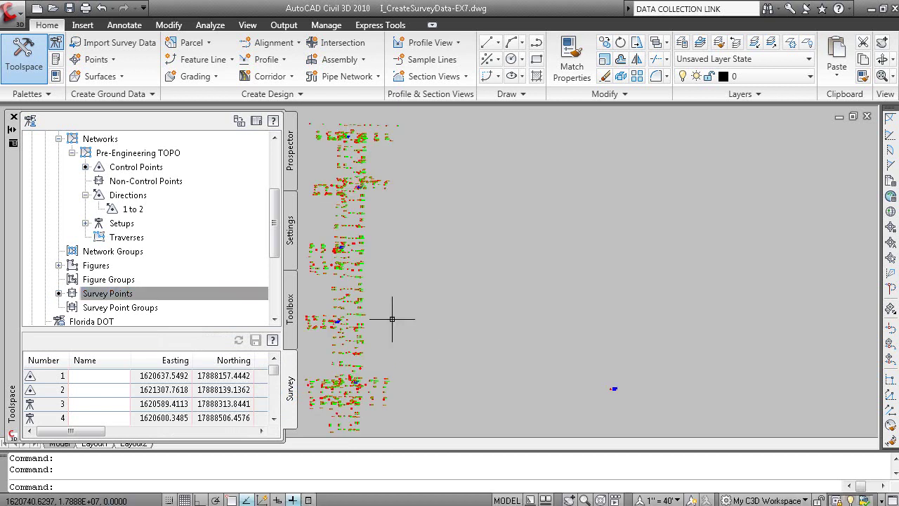
{"action": "scroll", "coordinate": [393, 307], "scroll_direction": "up", "scroll_amount": 8}
{"action": "middle_click_drag", "start_coordinate": [445, 326], "coordinate": [595, 251]}
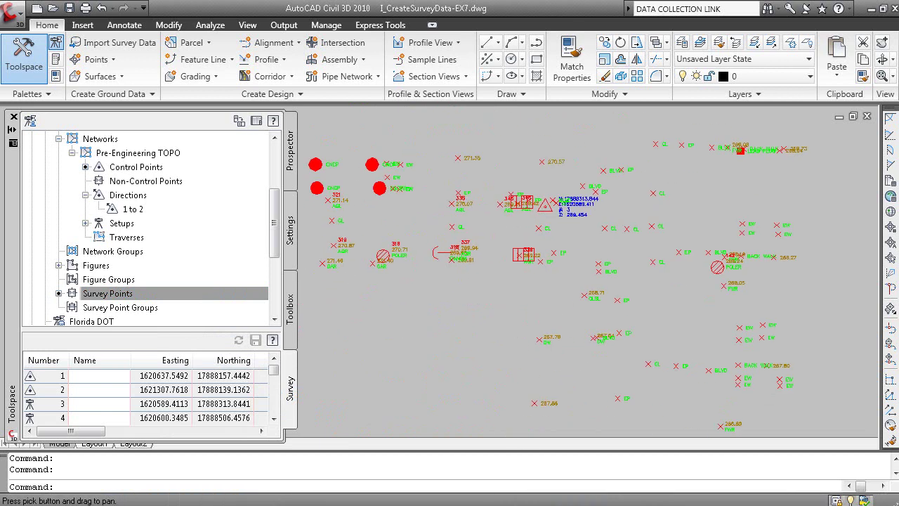
Expand the survey database's Figures collection and insert all of its figures into the drawing.
{"action": "left_click", "coordinate": [73, 267]}
{"action": "double_click", "coordinate": [68, 267]}
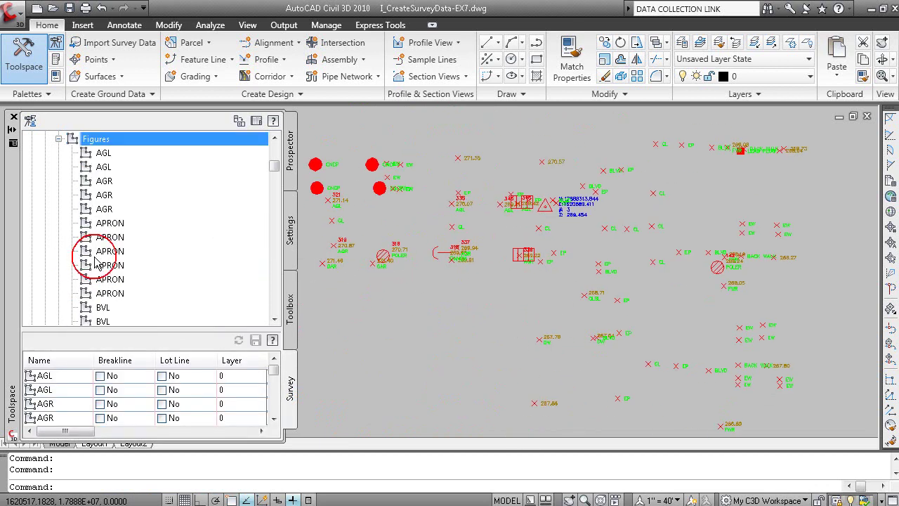
{"action": "right_click", "coordinate": [126, 141]}
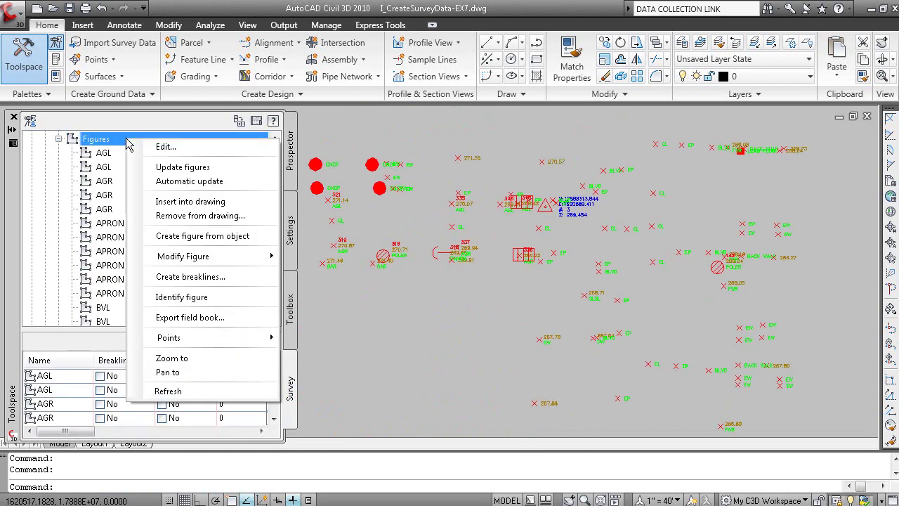
{"action": "left_click", "coordinate": [173, 203]}
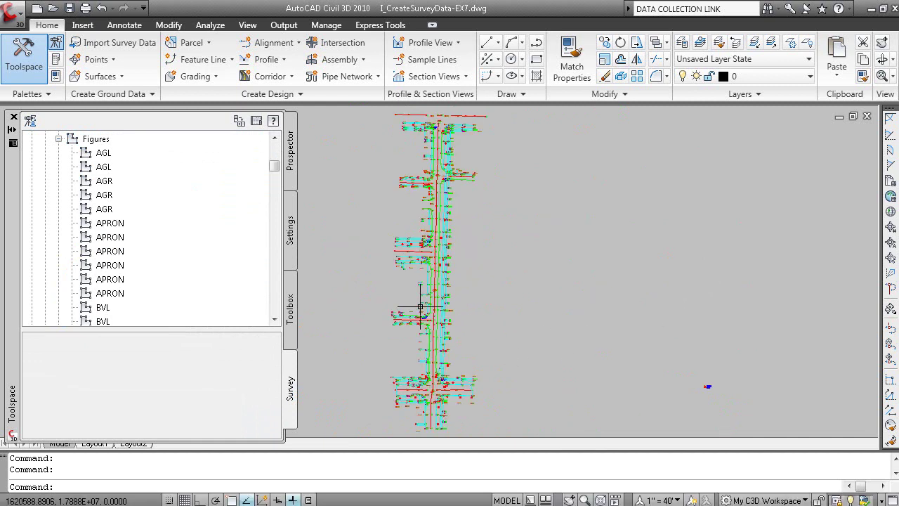
Select the CL survey figure along the road centerline and check its name, style and layer.
{"action": "scroll", "coordinate": [432, 307], "scroll_direction": "up", "scroll_amount": 5}
{"action": "left_click", "coordinate": [498, 316]}
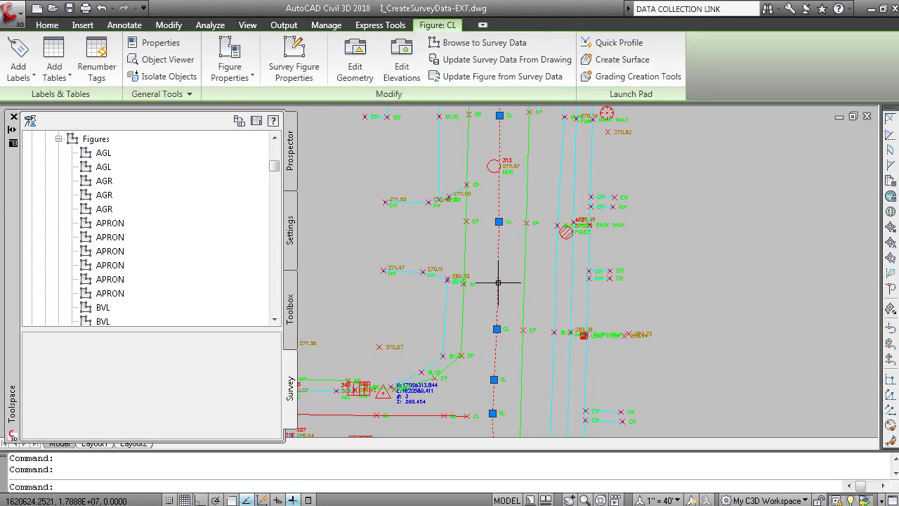
{"action": "mouse_move", "coordinate": [497, 277]}
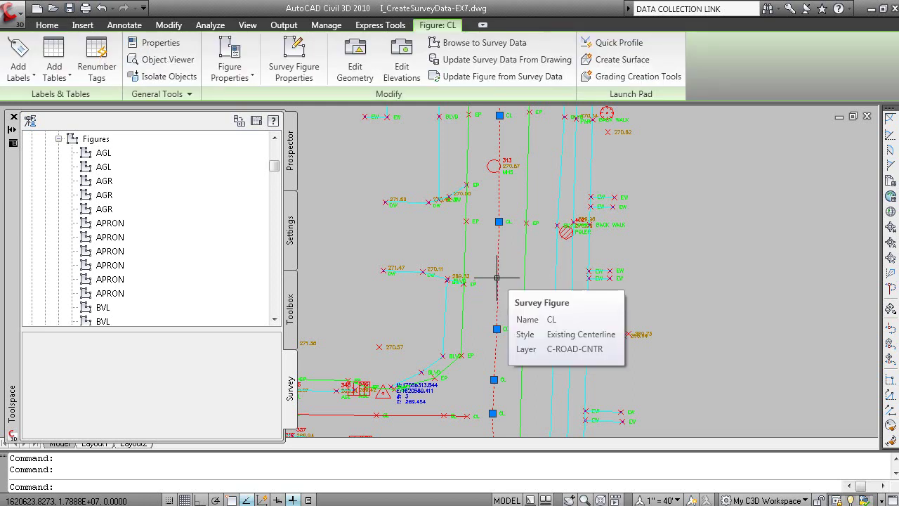